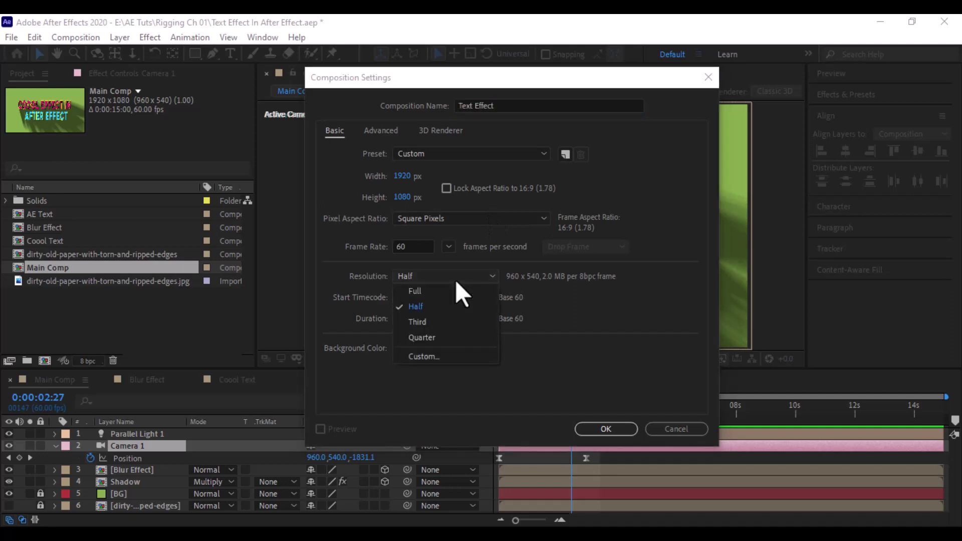
- Set the new Text Effect composition's resolution to Full and create the composition
click(426, 290)
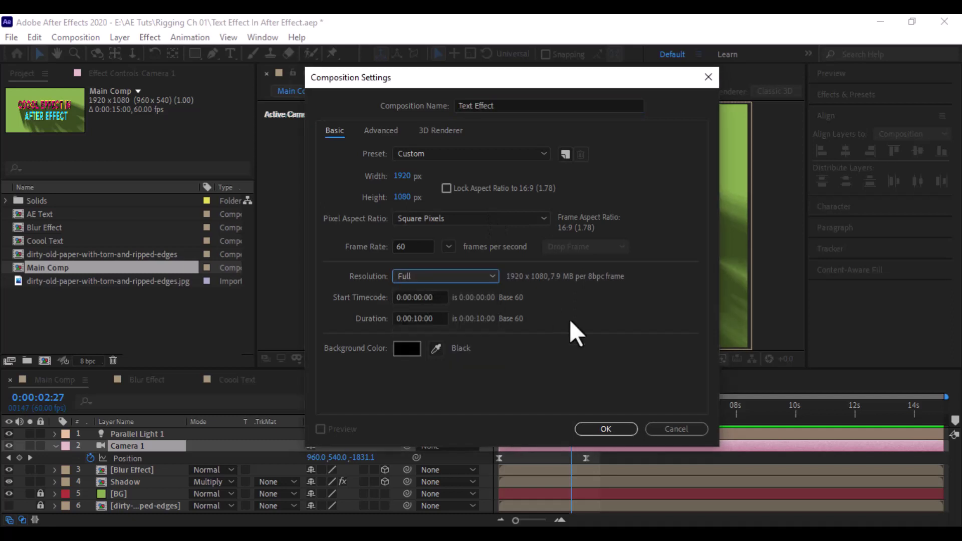
click(605, 429)
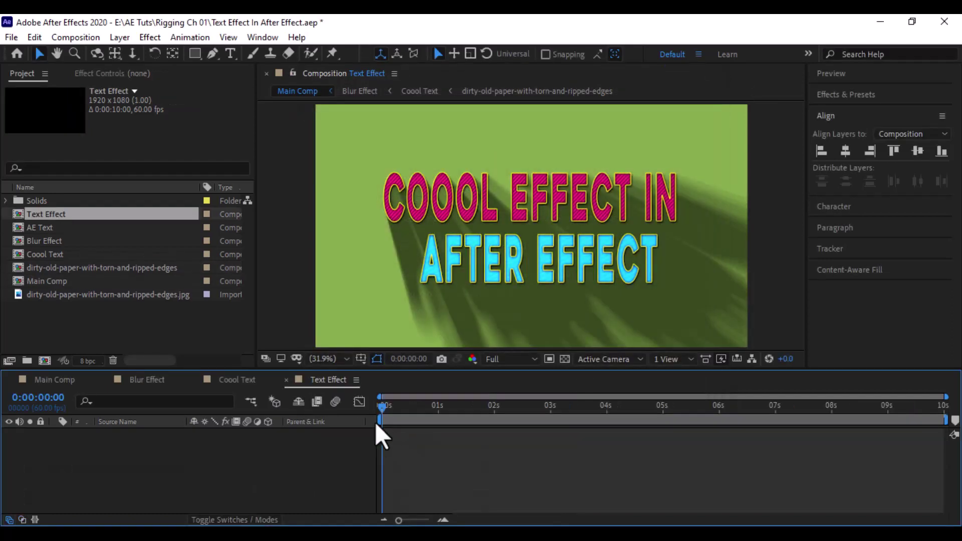
- Add a blue full-frame solid layer named BG to the Text Effect composition
right_click(138, 474)
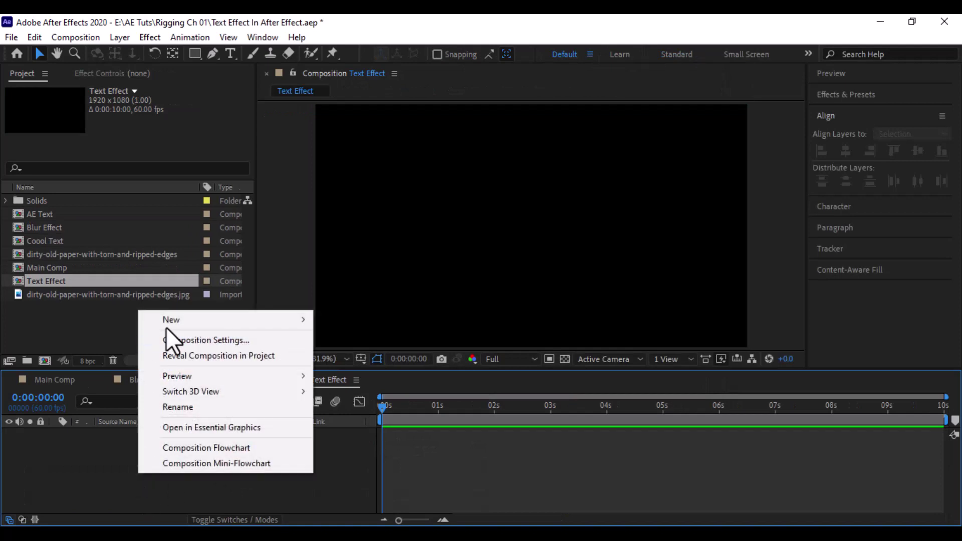
mouse_move(297, 317)
click(345, 355)
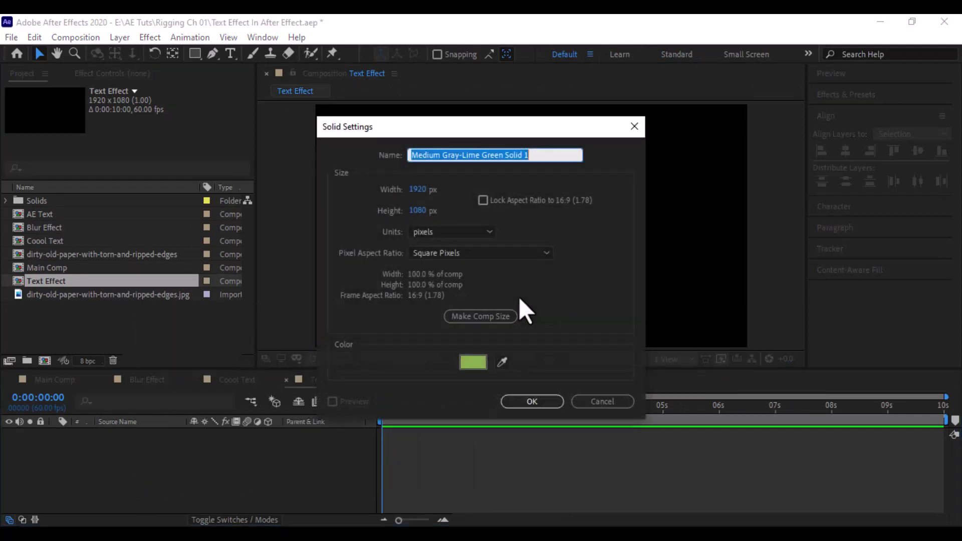
text(BG)
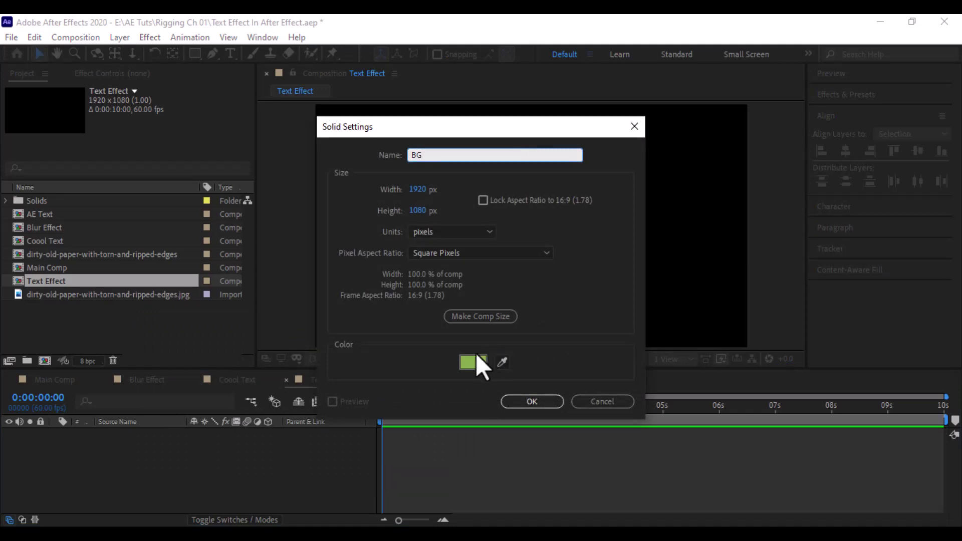
click(464, 359)
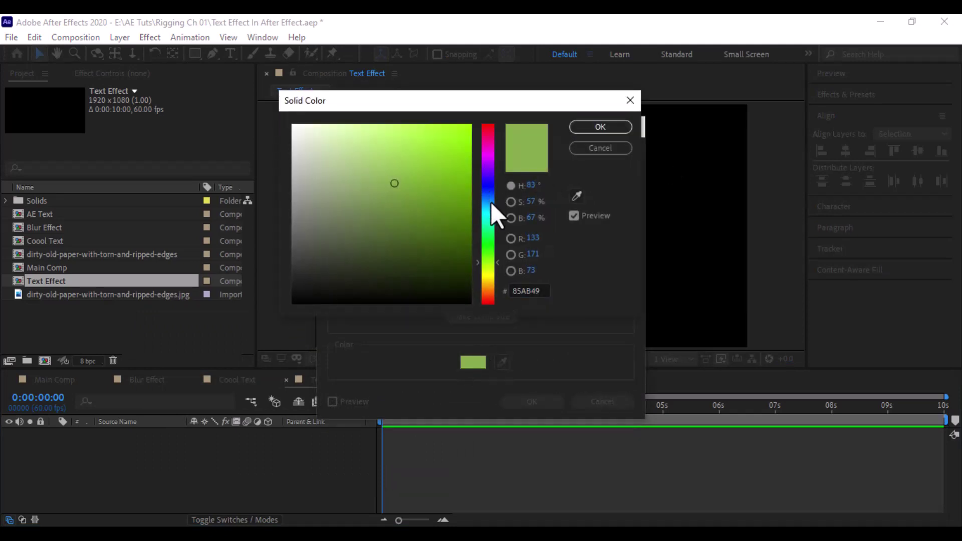
drag(491, 201, 493, 200)
click(582, 129)
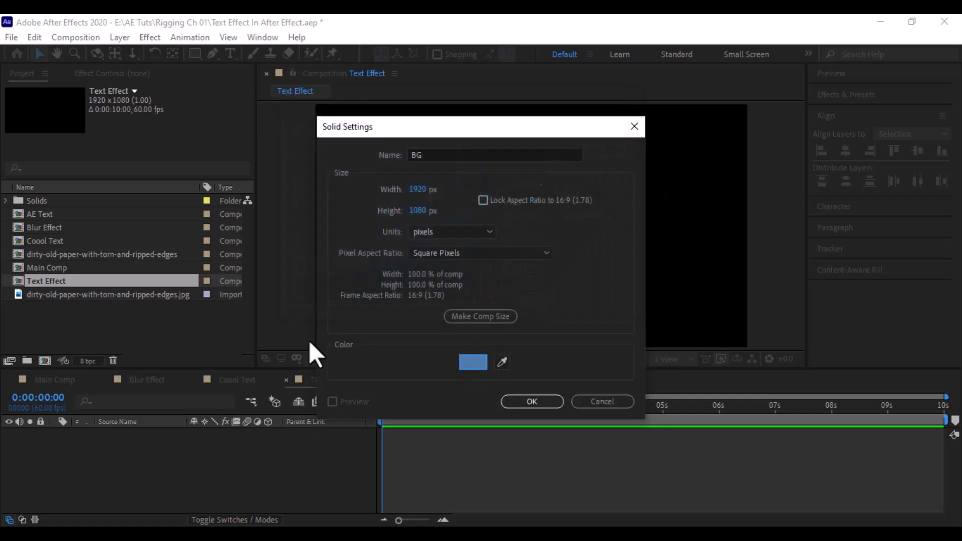
click(516, 401)
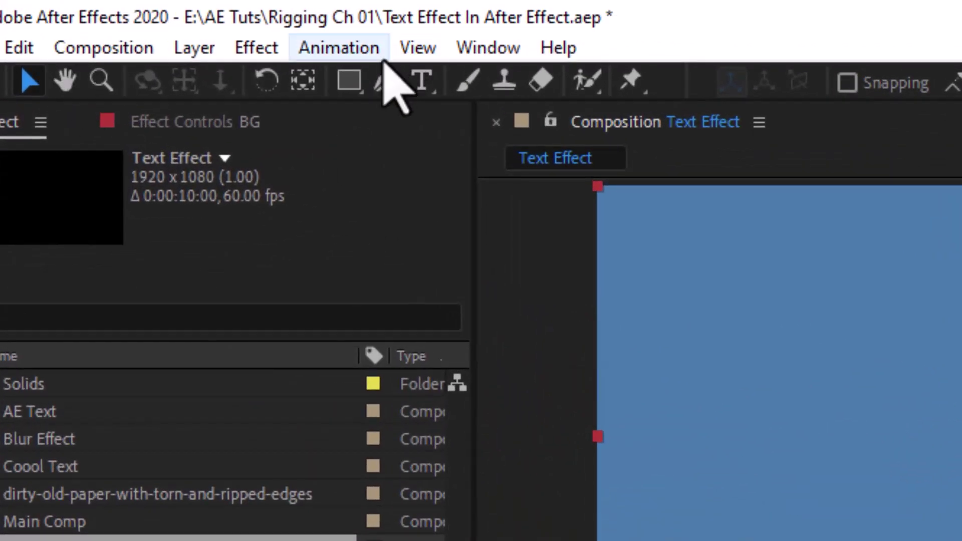
- Create a text layer on the canvas with three lines reading "Text effect", "in" and "after effect"
click(422, 81)
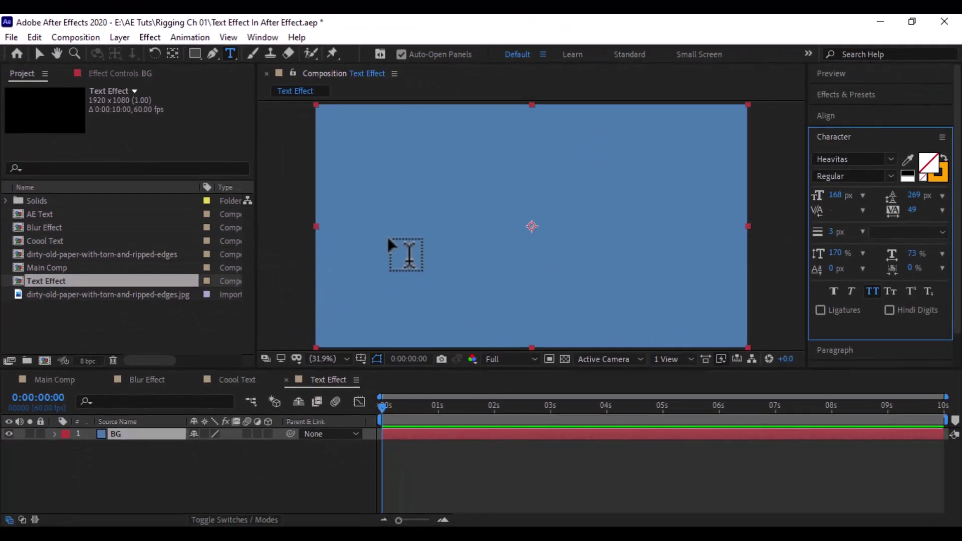
click(417, 216)
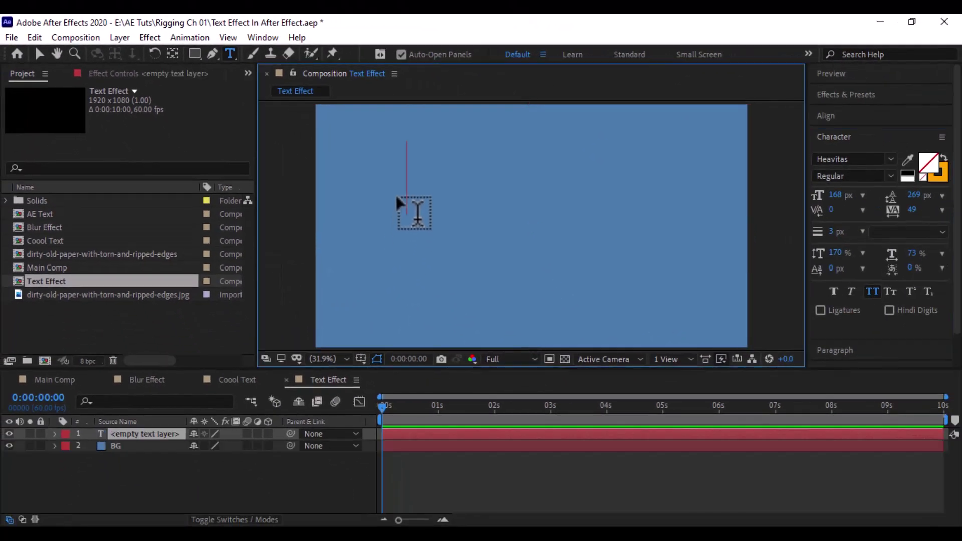
text(Text)
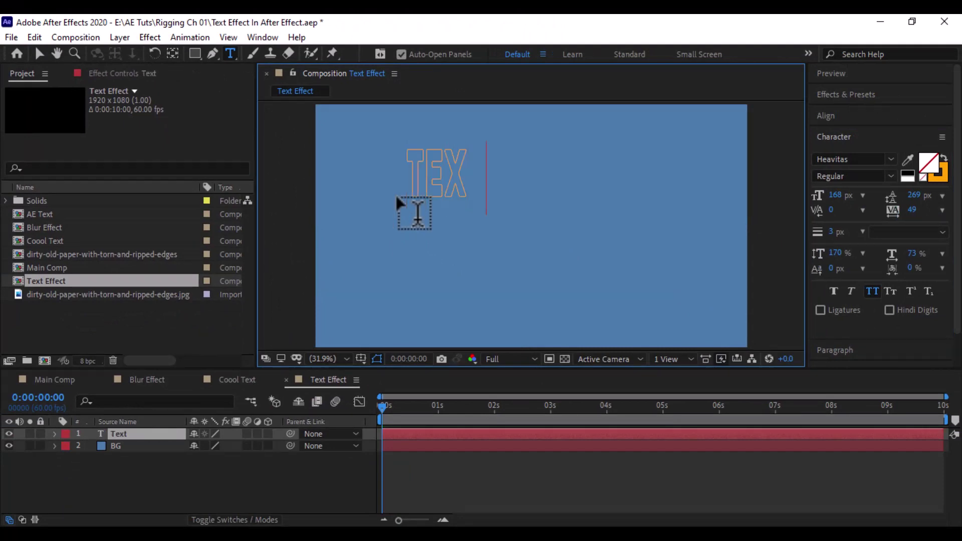
text( effect)
key(Return)
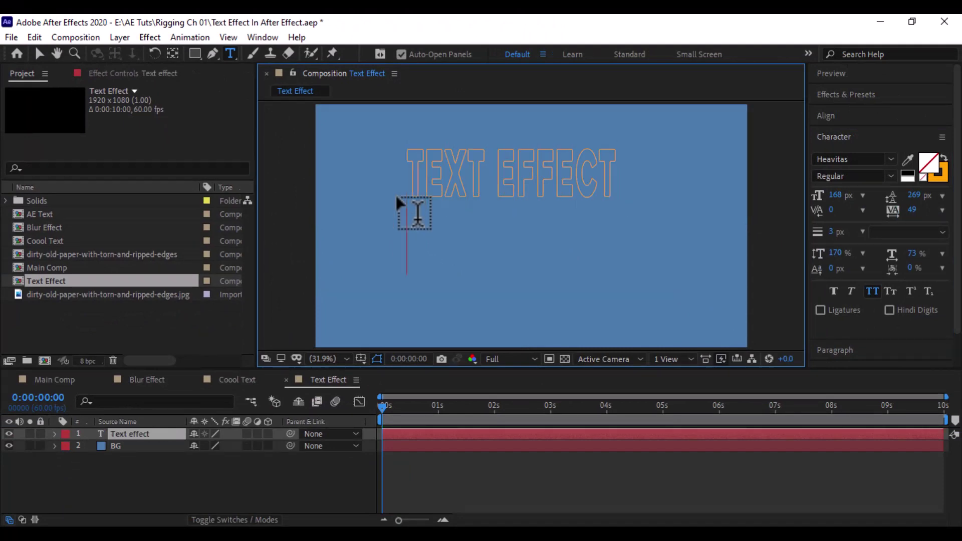
text(in)
key(Return)
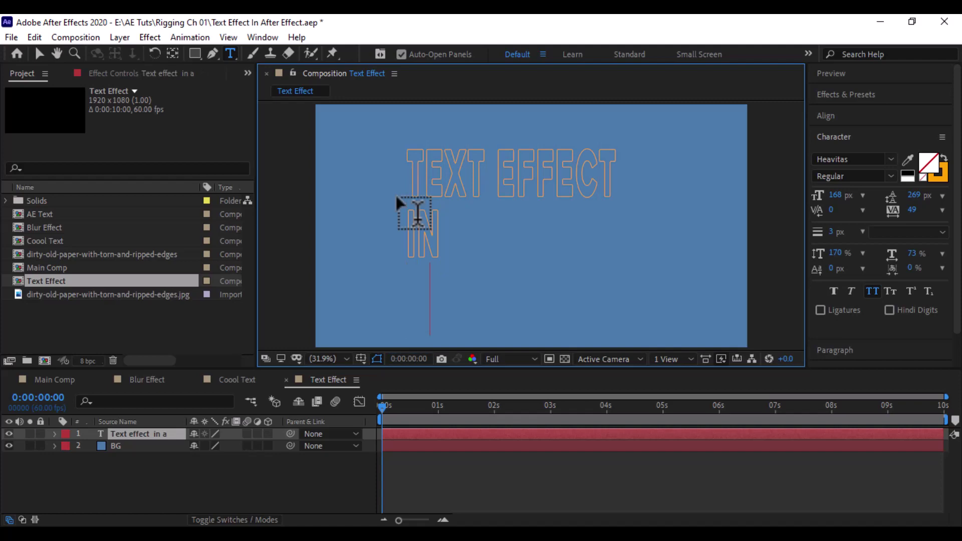
text(after effect)
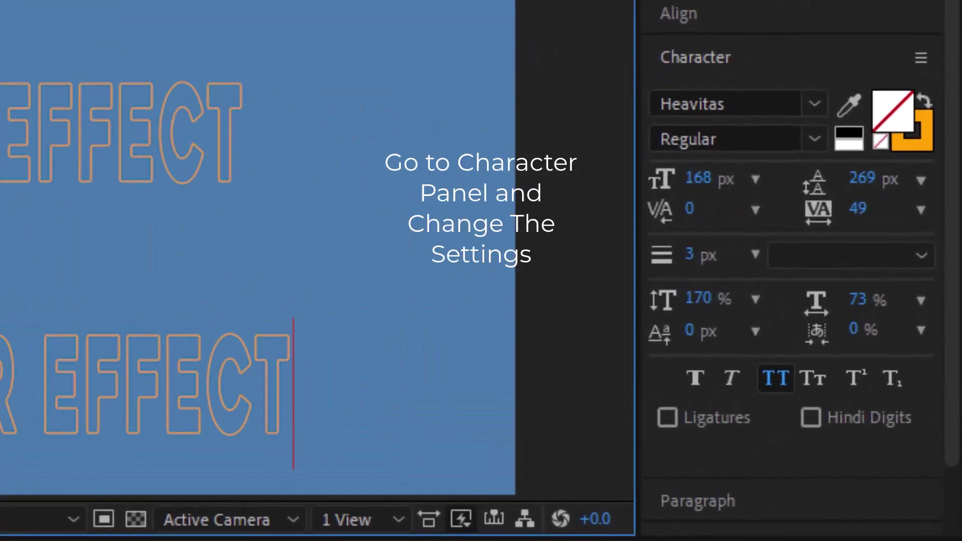
key(Escape)
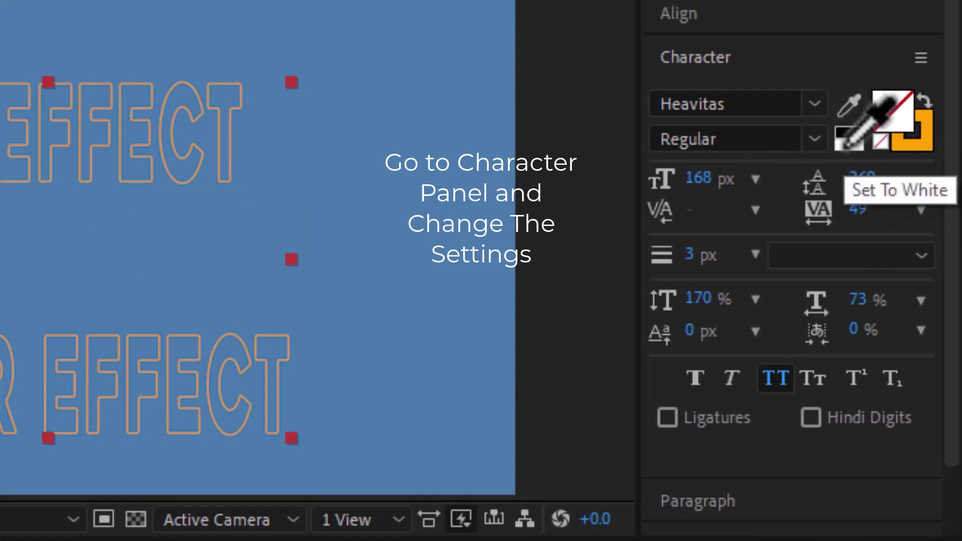
- Remove the stroke color from the text layer
click(883, 142)
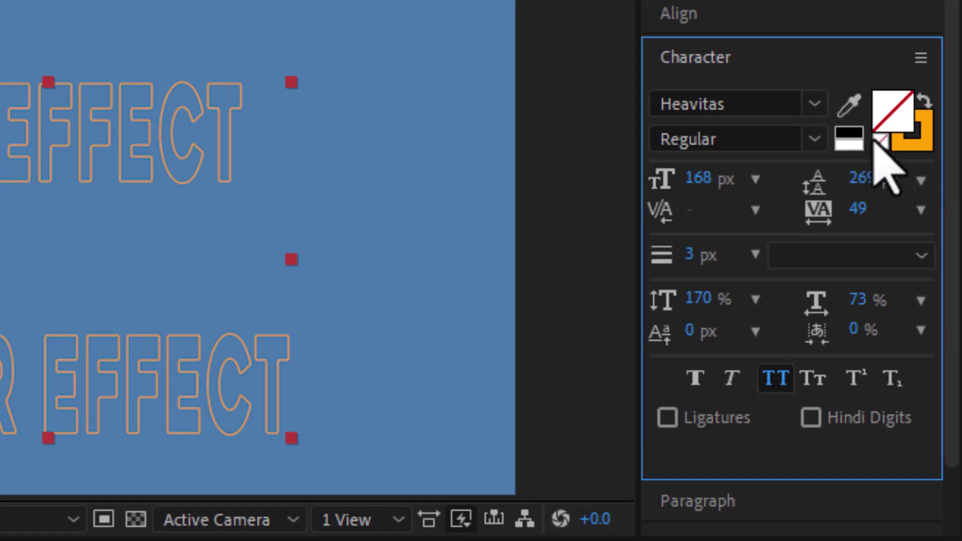
click(907, 142)
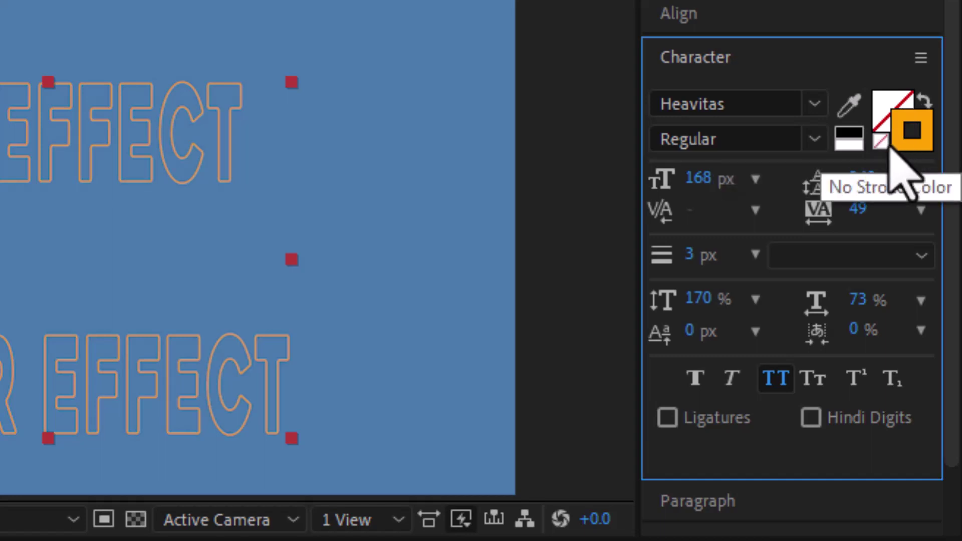
click(886, 147)
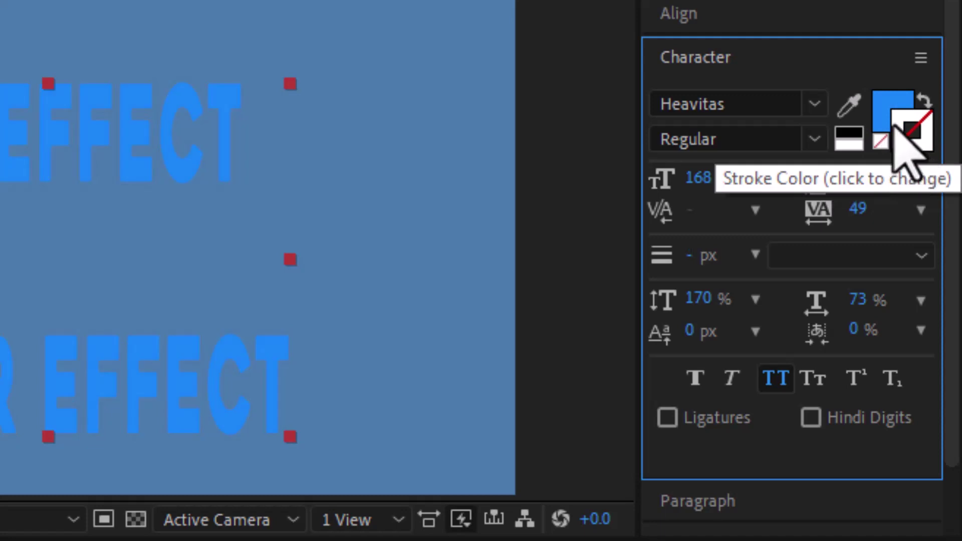
- Set the fill color of the whole text layer to pink F93664
click(885, 108)
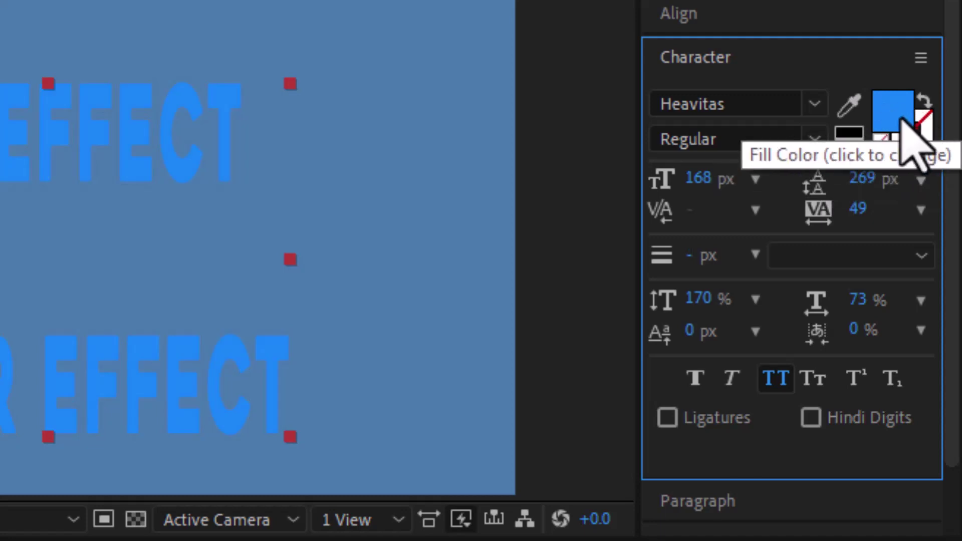
click(900, 107)
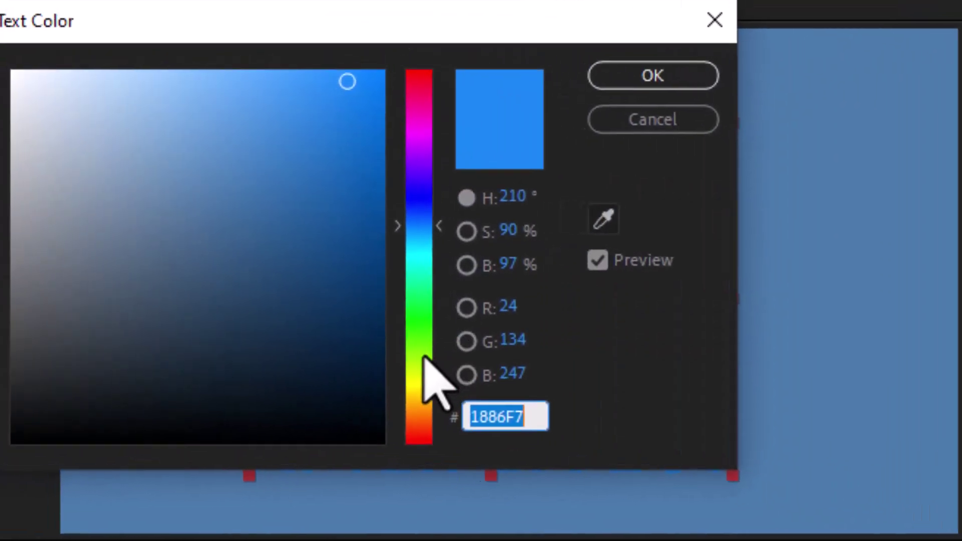
click(0, 356)
drag(434, 396, 433, 390)
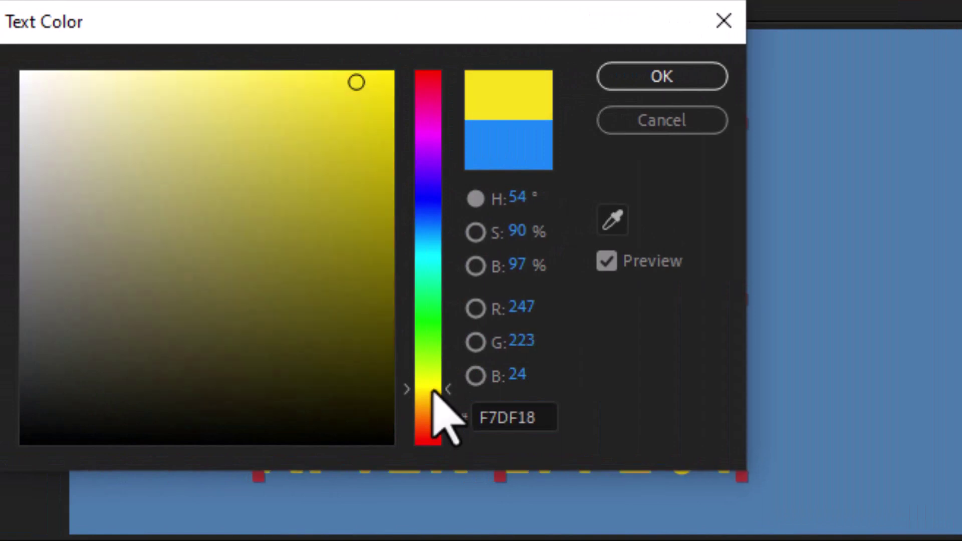
click(434, 106)
mouse_move(434, 106)
mouse_down()
mouse_move(442, 79)
mouse_move(443, 87)
mouse_up()
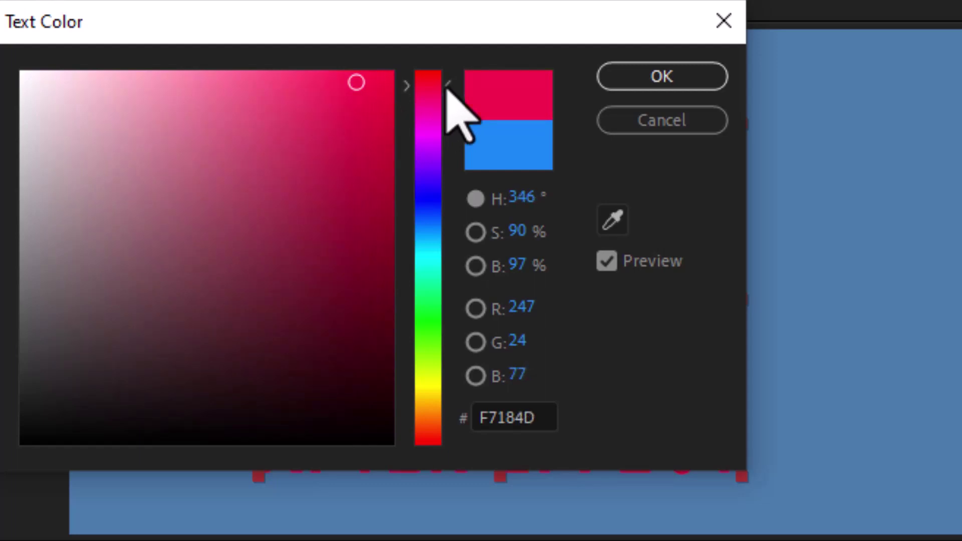
click(308, 81)
click(312, 79)
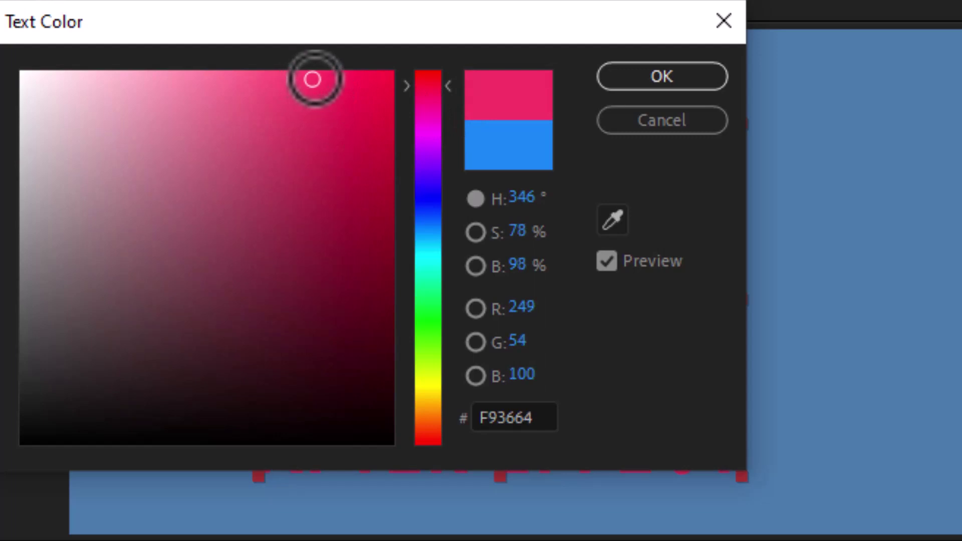
click(694, 79)
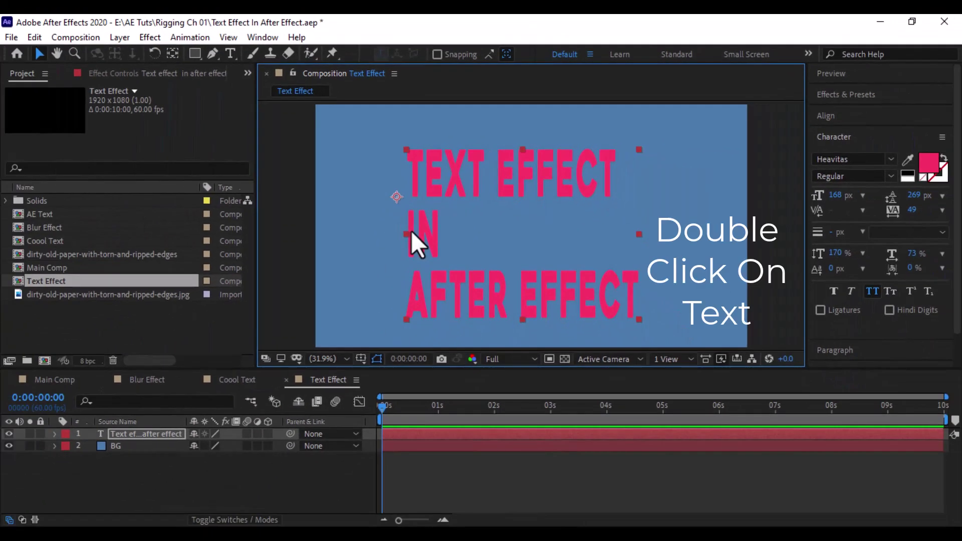
- Recolor only the AFTER EFFECT line with a bright turquoise fill
double_click(299, 288)
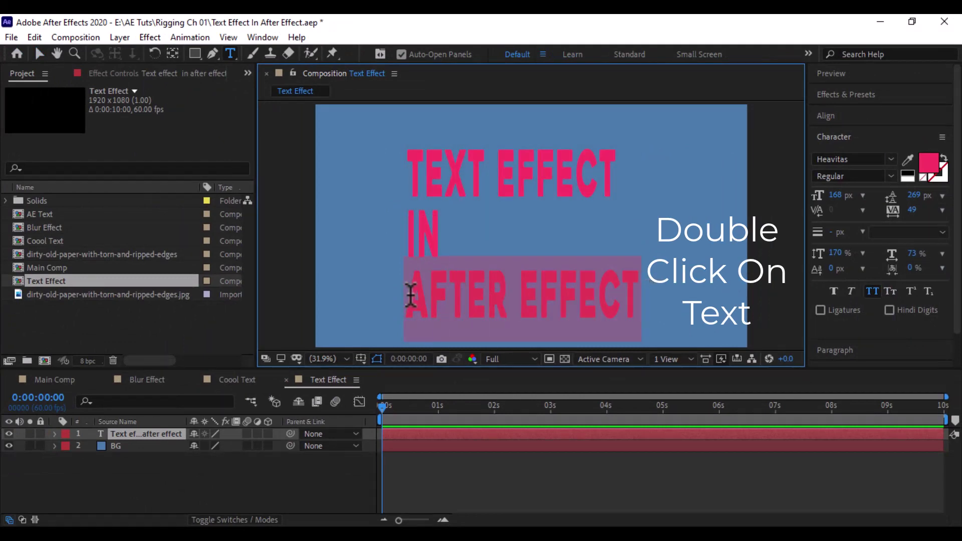
click(927, 163)
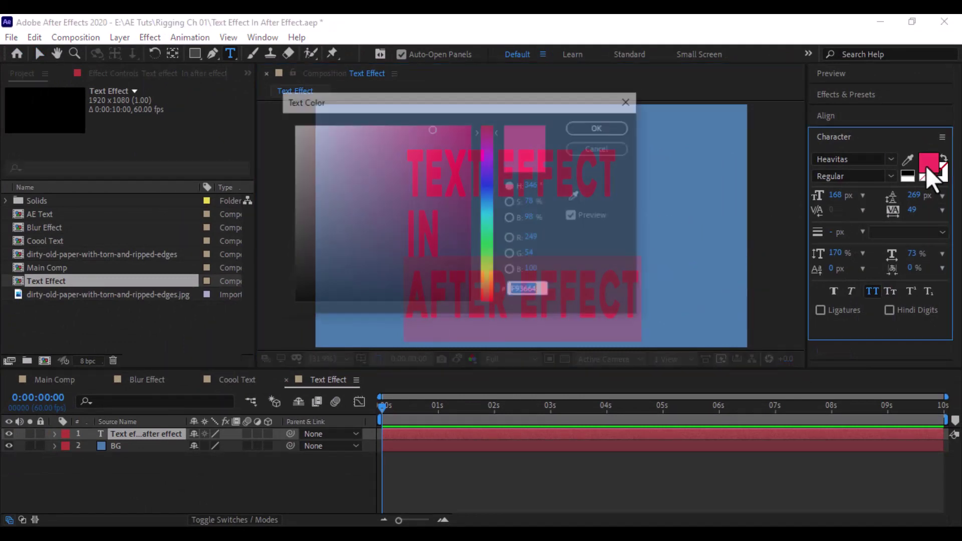
drag(477, 193, 485, 221)
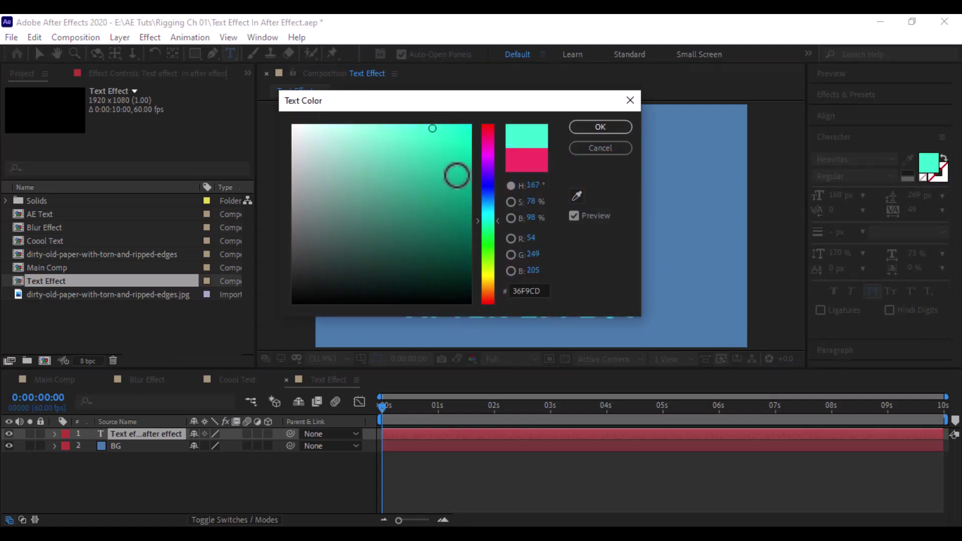
click(456, 127)
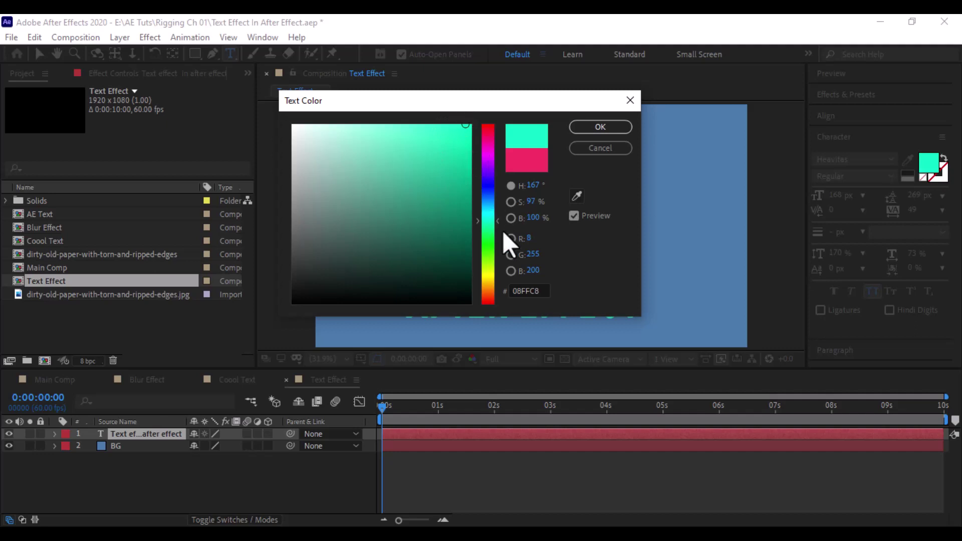
drag(496, 224, 495, 220)
click(600, 129)
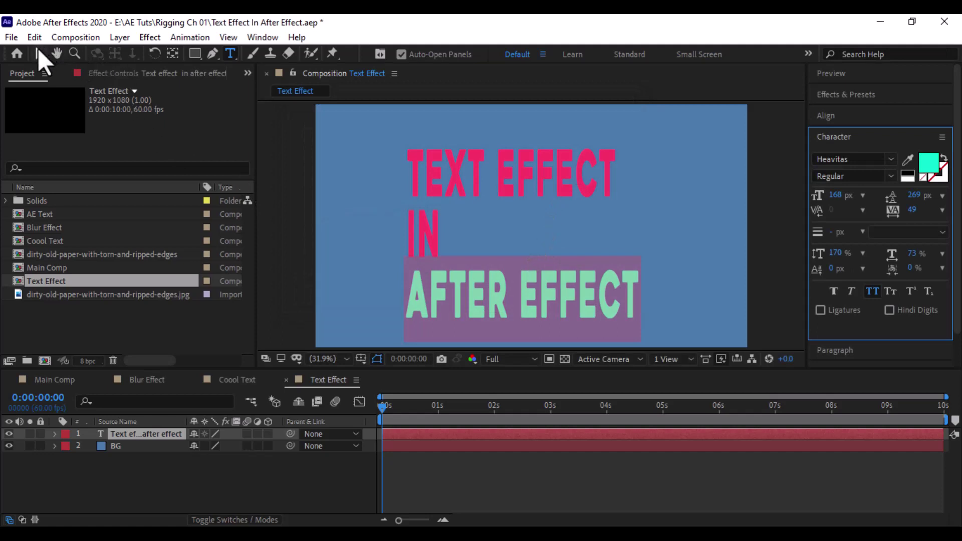
- Shift the word IN to the right by setting the kerning before its first letter to 429
click(408, 224)
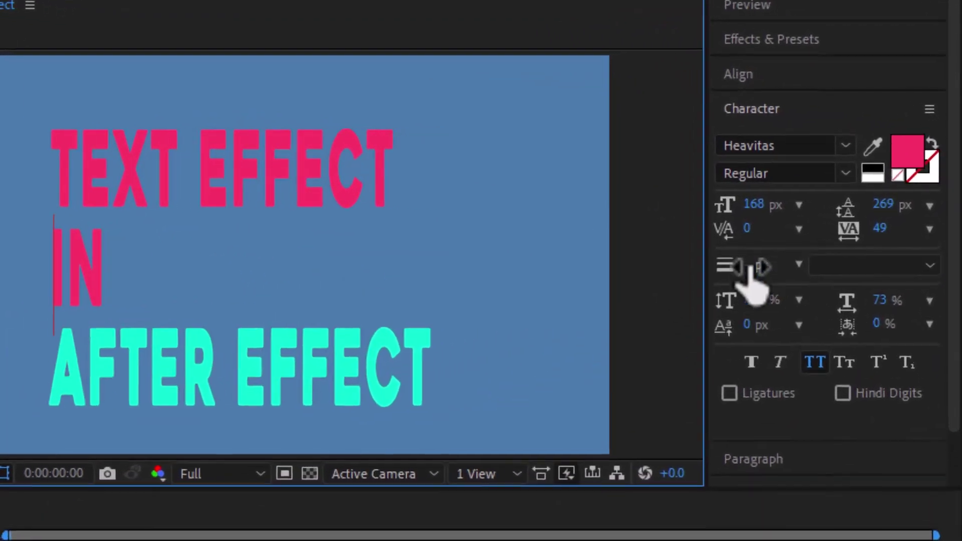
drag(832, 212, 835, 213)
drag(755, 232, 950, 221)
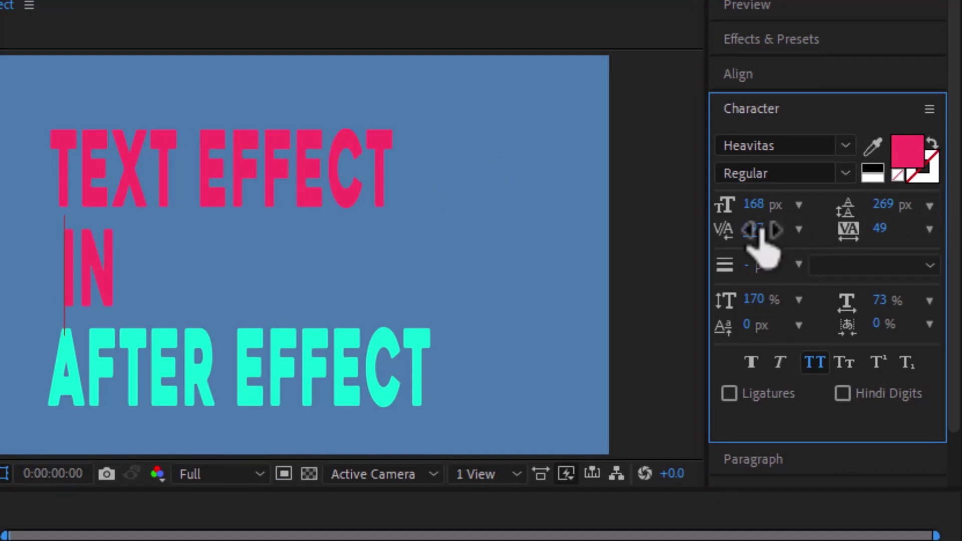
drag(752, 228, 957, 214)
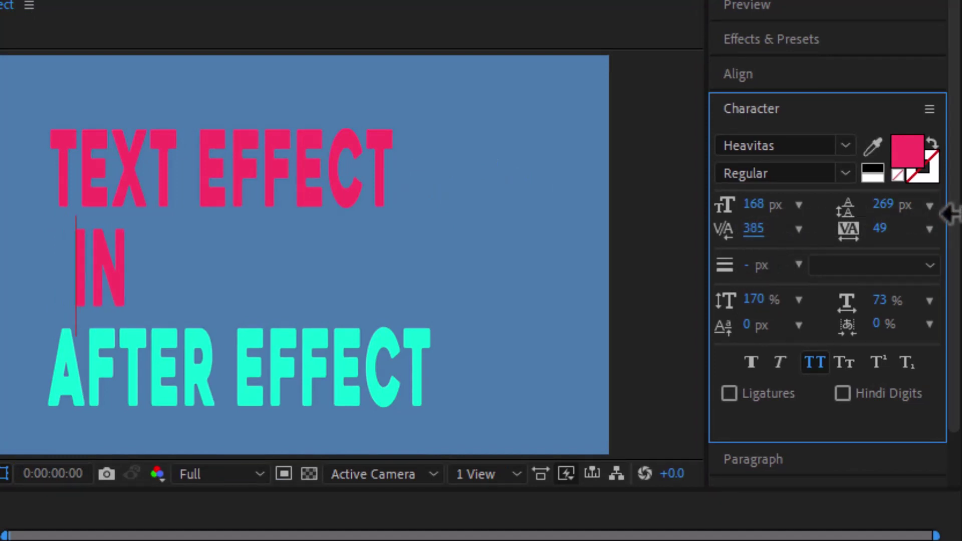
drag(753, 228, 799, 224)
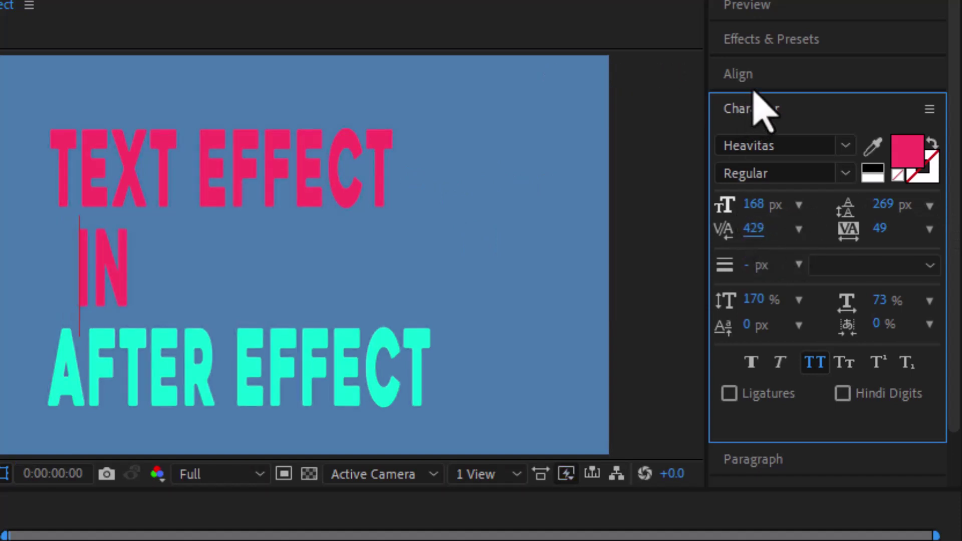
- Set the left indent of the IN line to 379 px so it sits centered under TEXT EFFECT
click(762, 109)
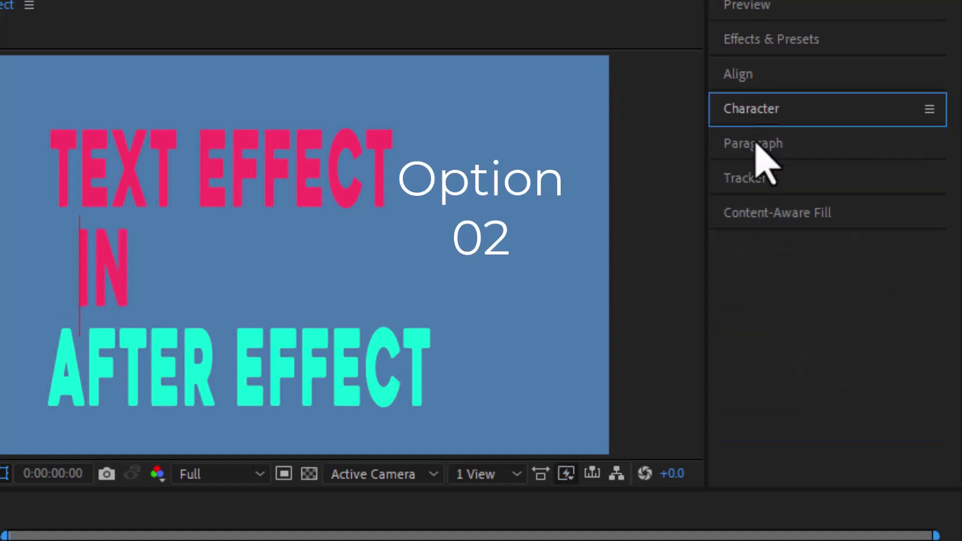
click(761, 145)
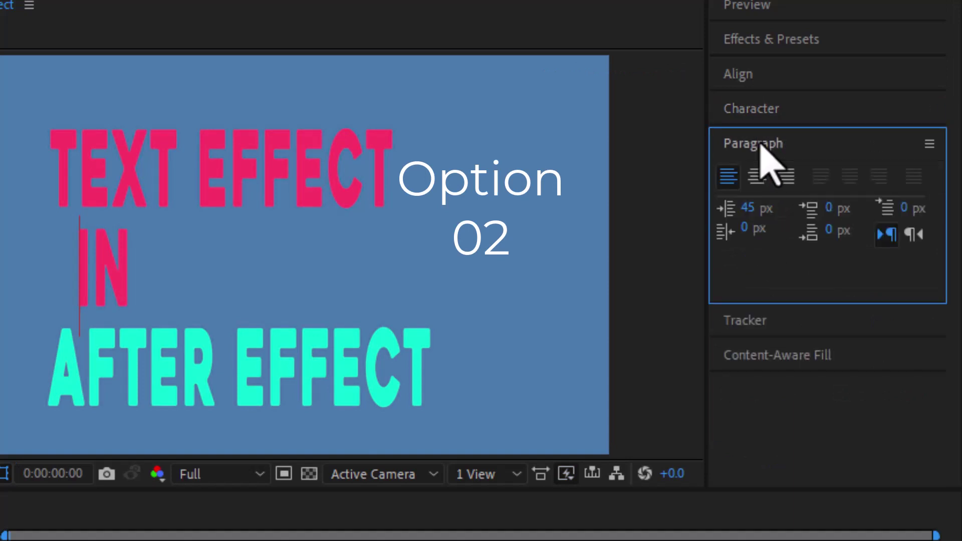
drag(752, 208, 949, 205)
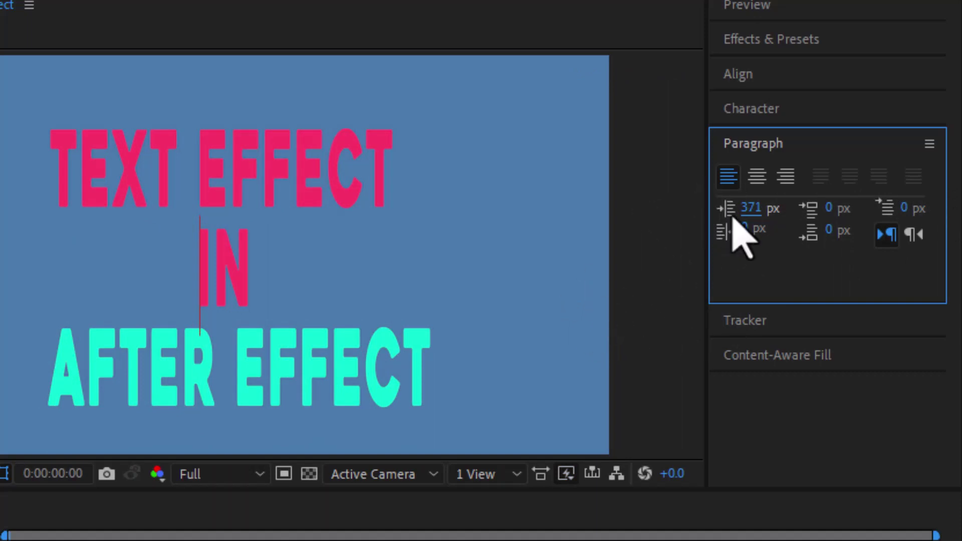
drag(759, 213, 763, 211)
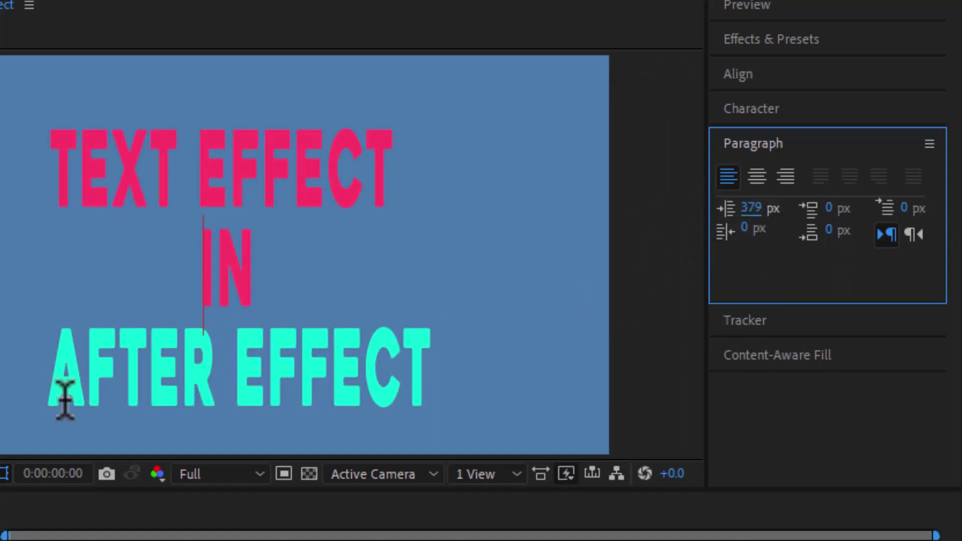
- Set the left indent of the AFTER EFFECT line to 6 px and finish editing the text
click(55, 376)
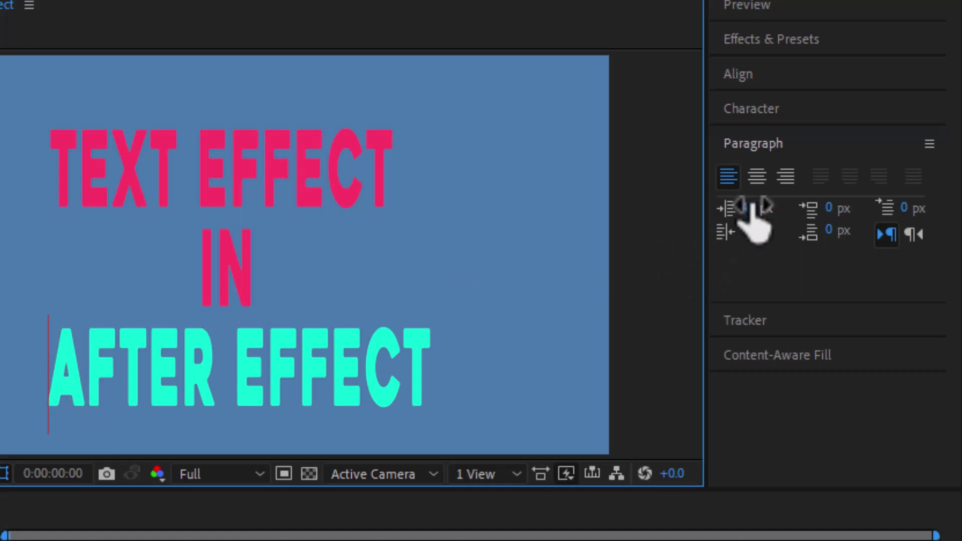
drag(745, 212, 712, 217)
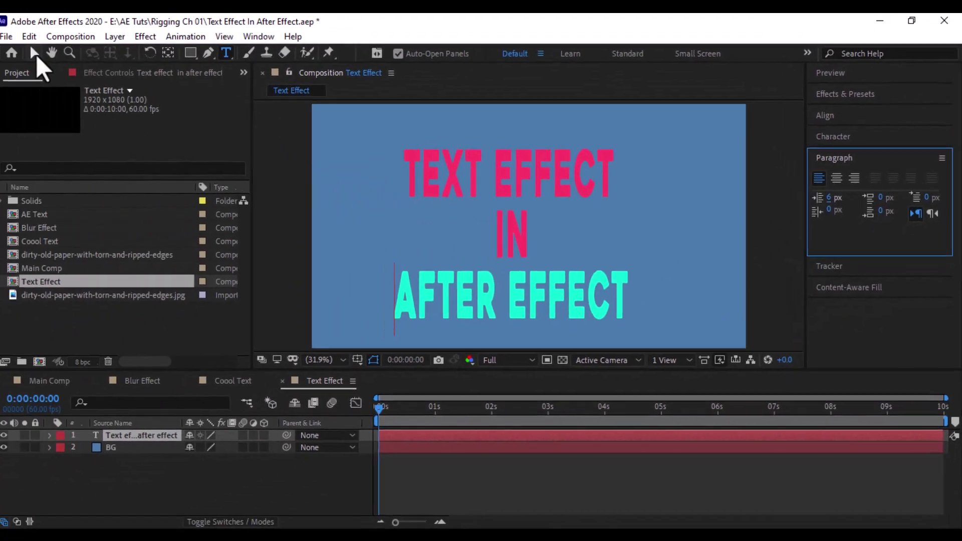
click(39, 54)
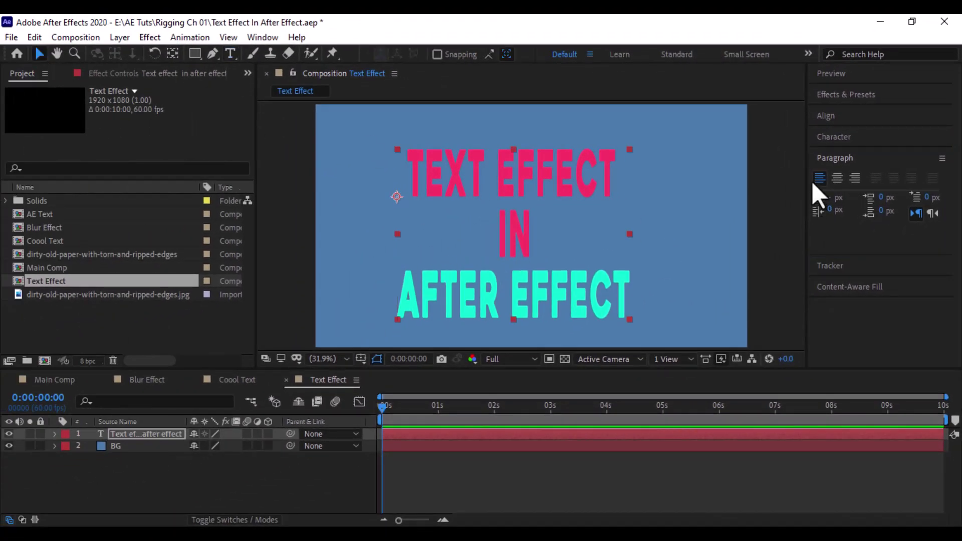
- Browse the available font families for the title text layer and choose Heavitas
click(831, 159)
click(835, 141)
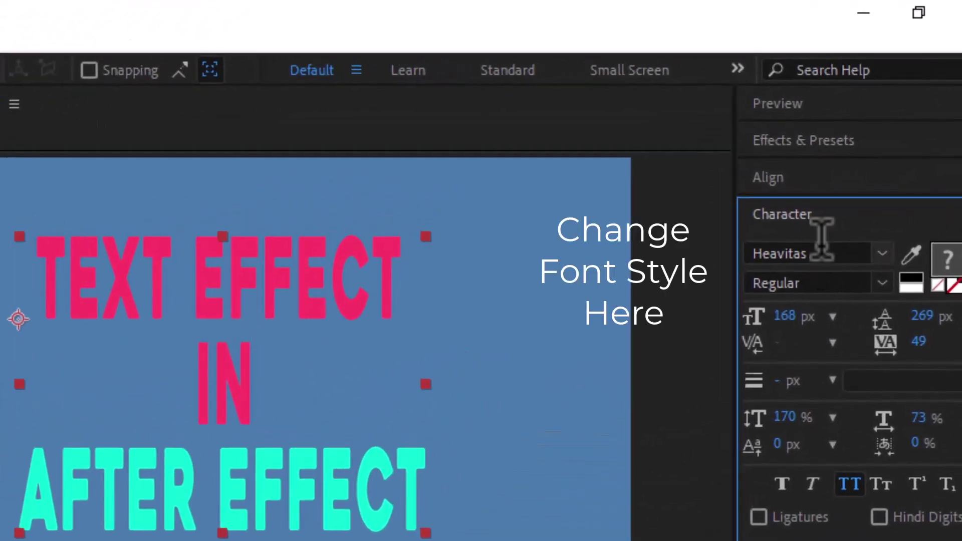
click(882, 254)
click(882, 254)
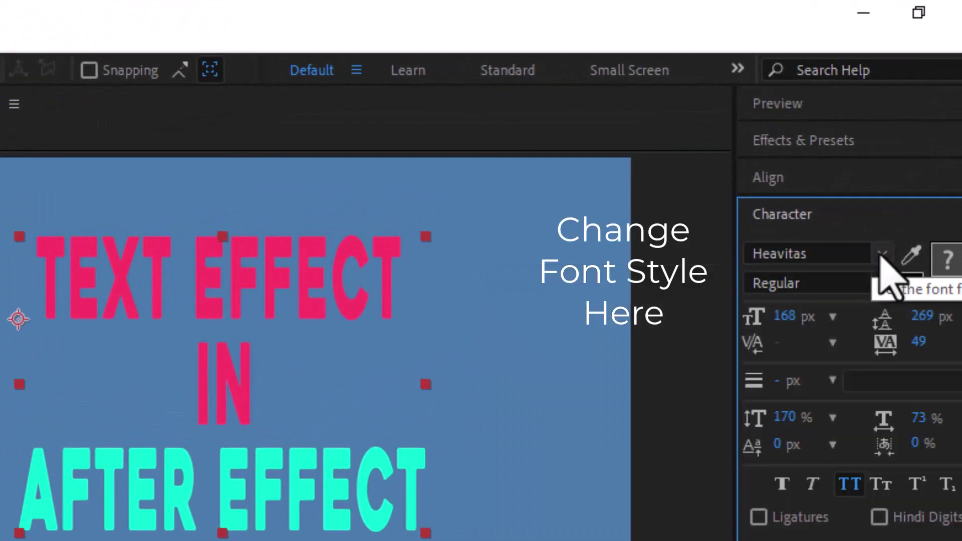
click(882, 255)
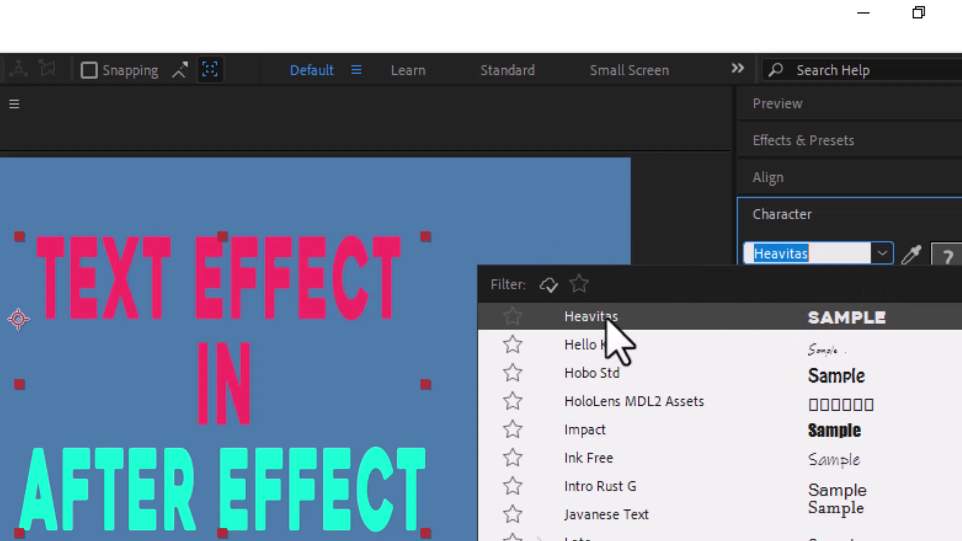
scroll(634, 449, down, 10)
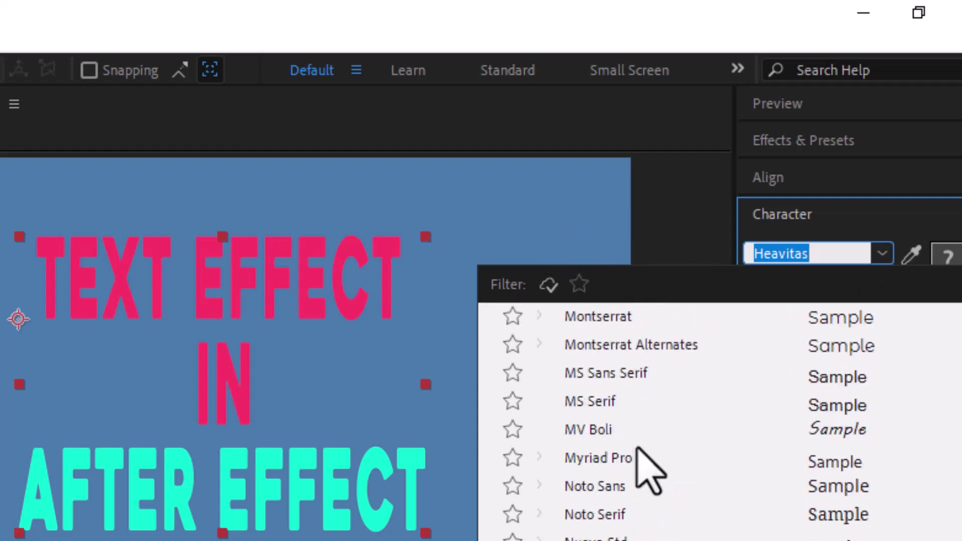
scroll(639, 459, down, 20)
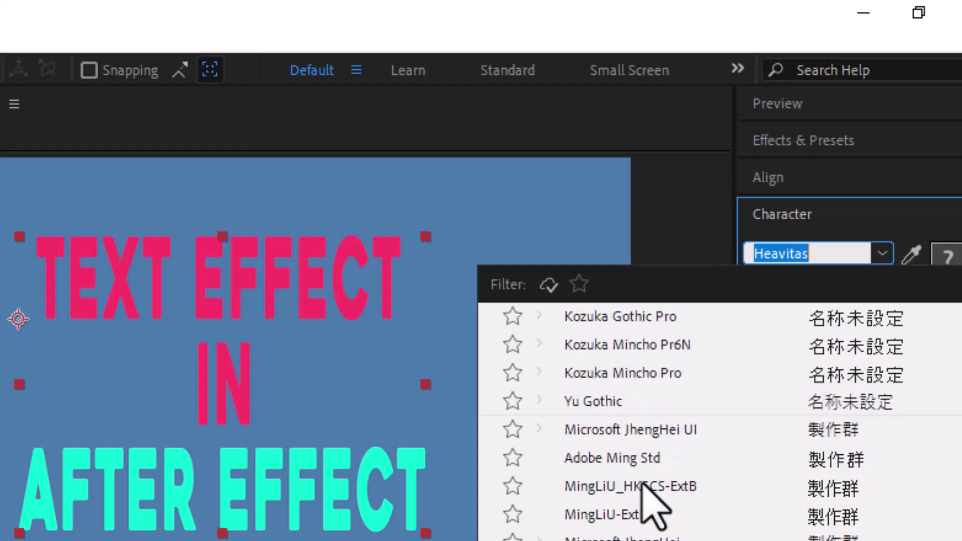
scroll(643, 480, up, 20)
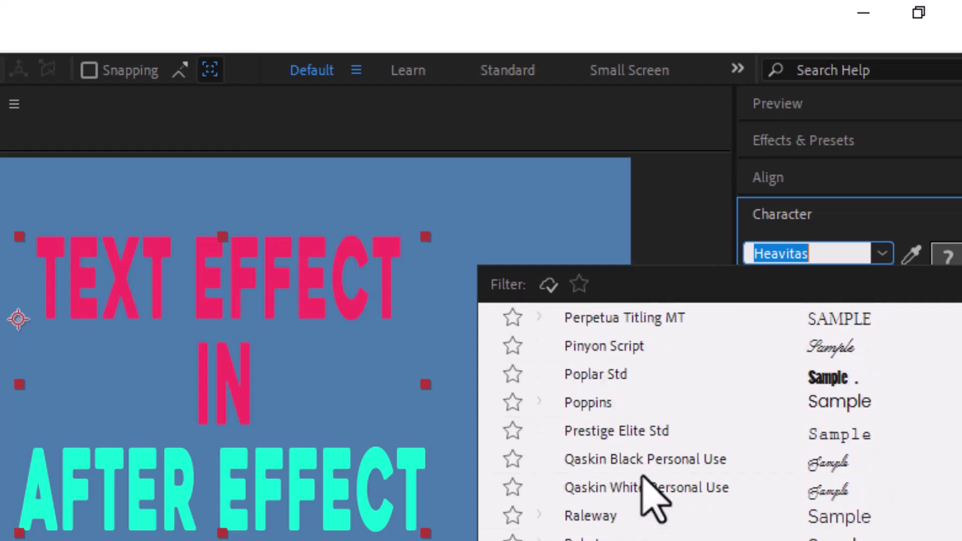
scroll(651, 496, up, 5)
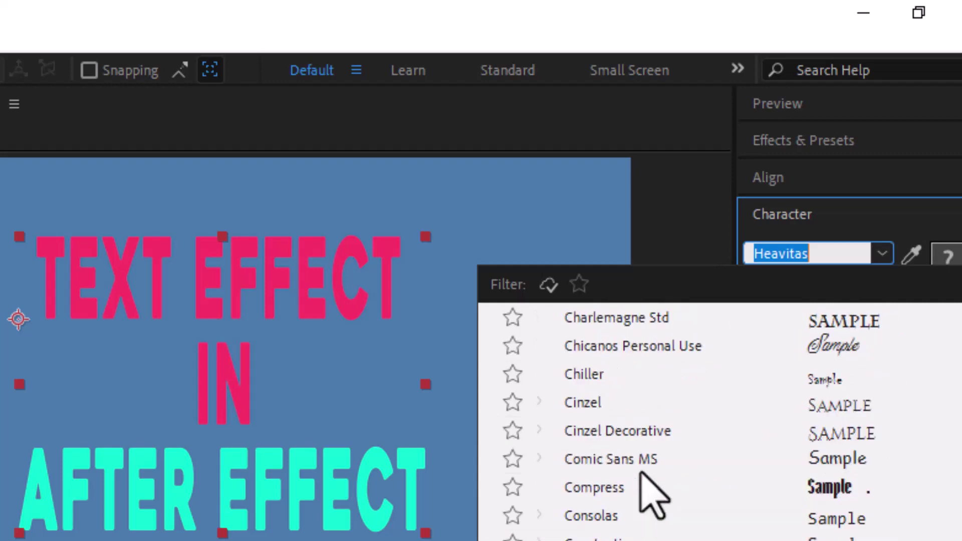
scroll(637, 451, up, 10)
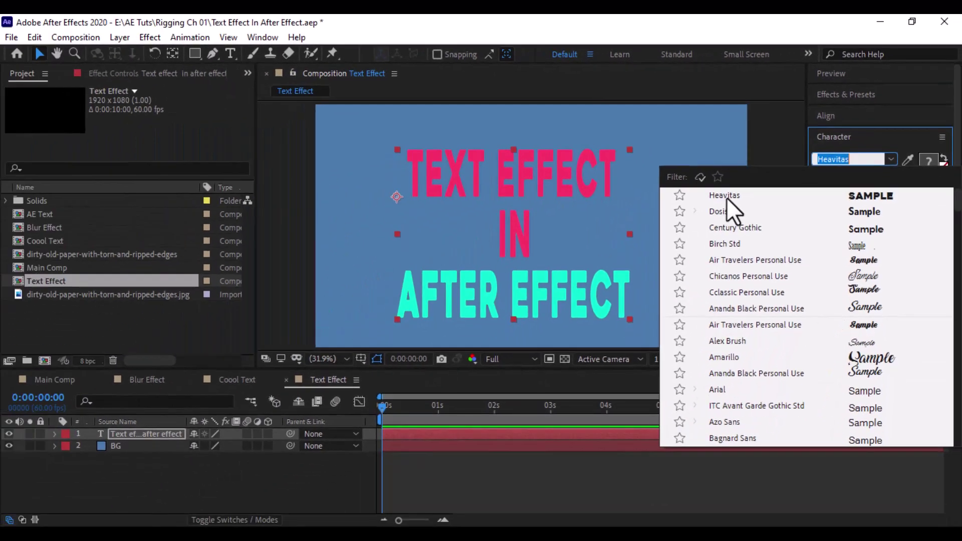
click(727, 198)
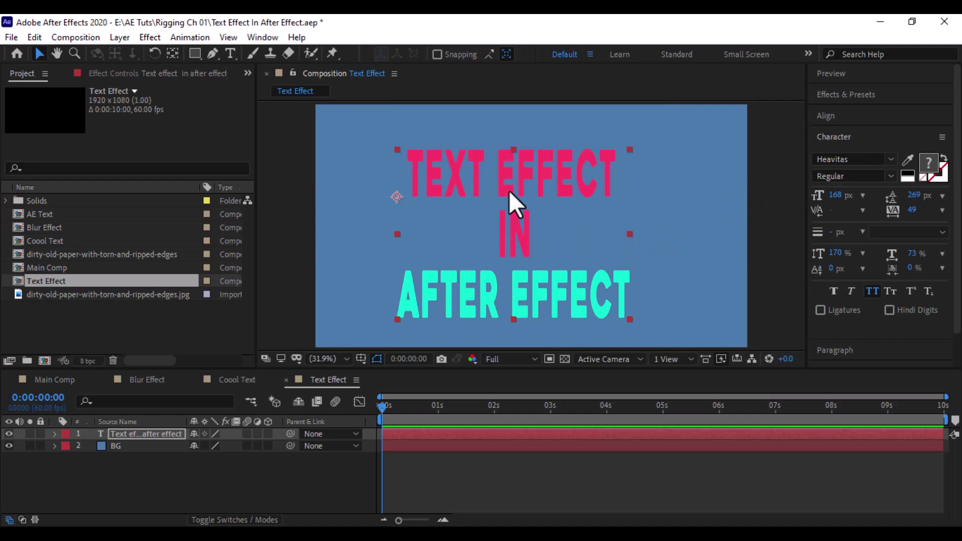
- Duplicate the title text layer in the Text Effect composition
scroll(509, 190, up, 3)
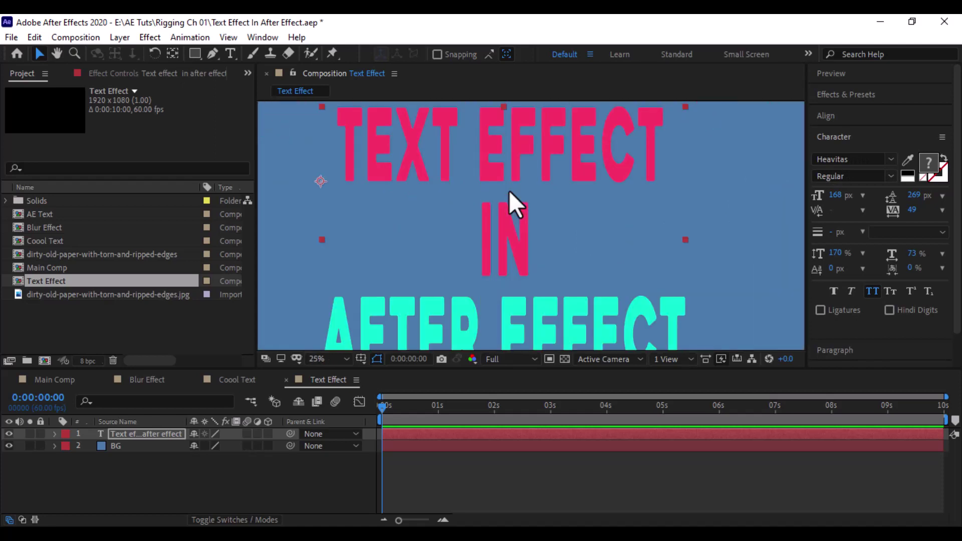
scroll(509, 191, down, 3)
click(131, 433)
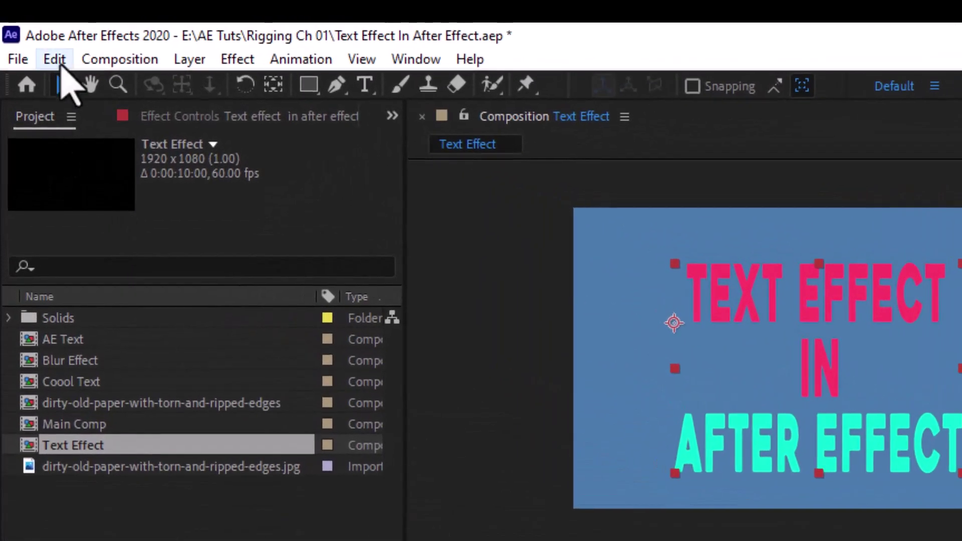
click(34, 37)
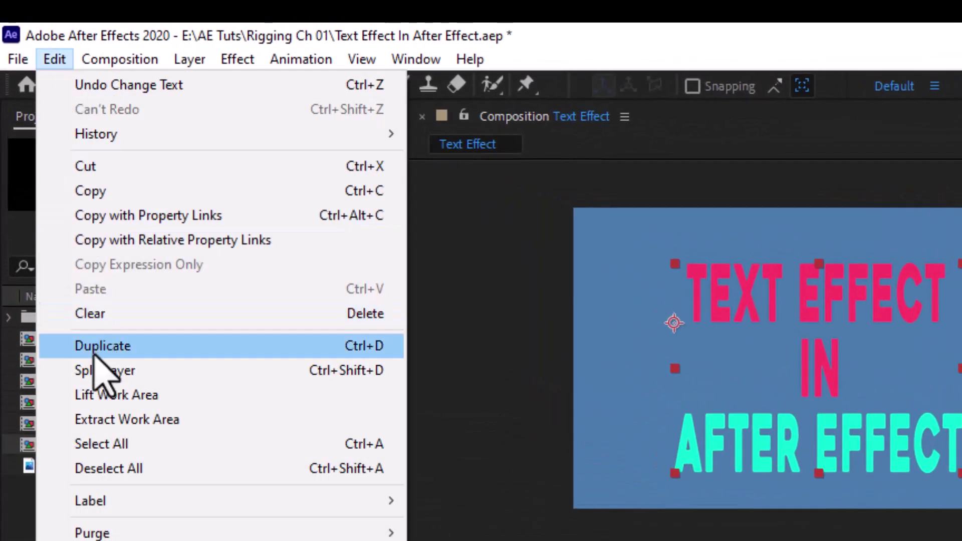
click(35, 351)
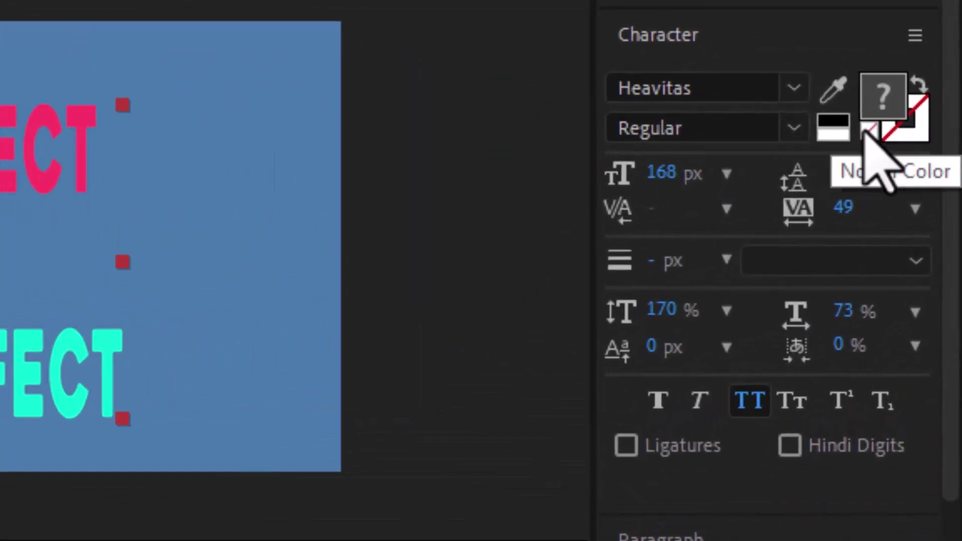
- Remove the fill from the duplicated text layer and give it an orange FFA201 stroke
click(869, 133)
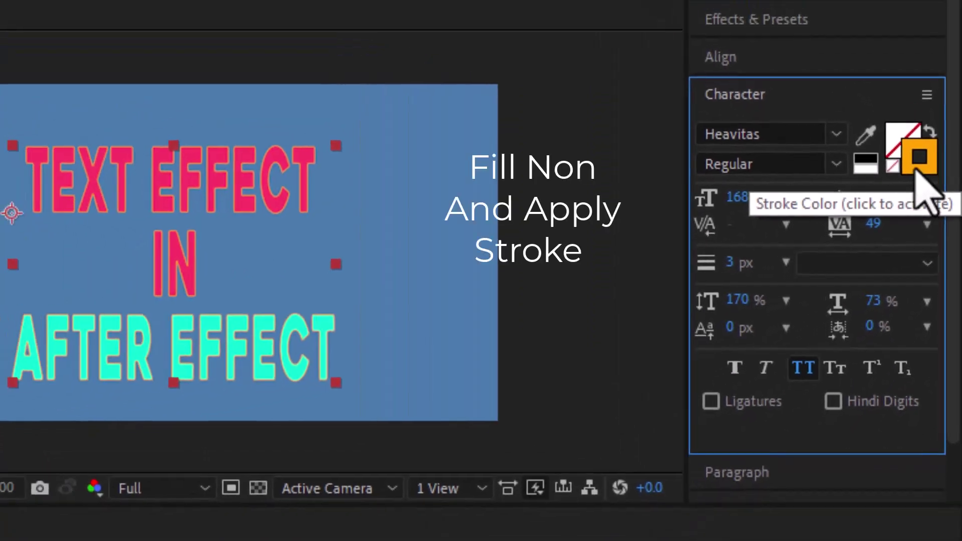
click(908, 135)
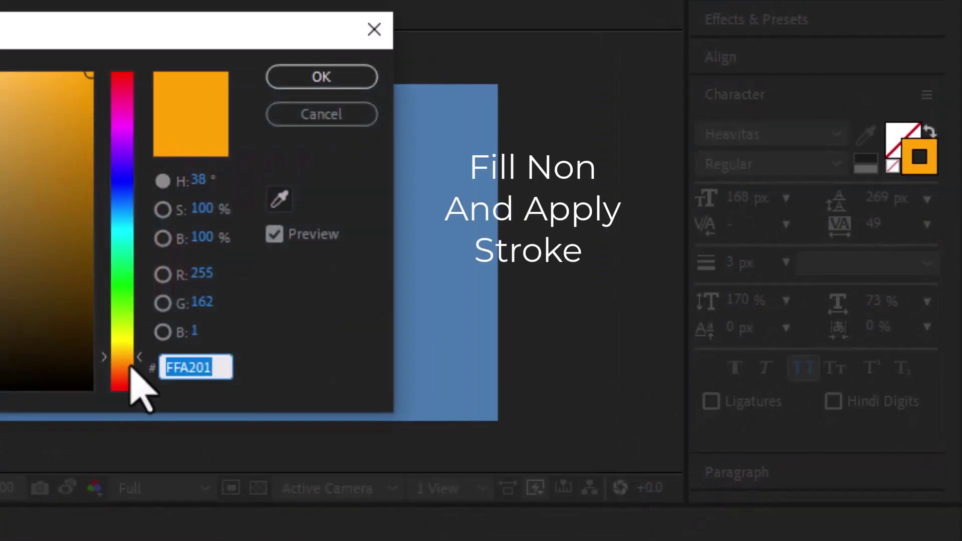
click(288, 91)
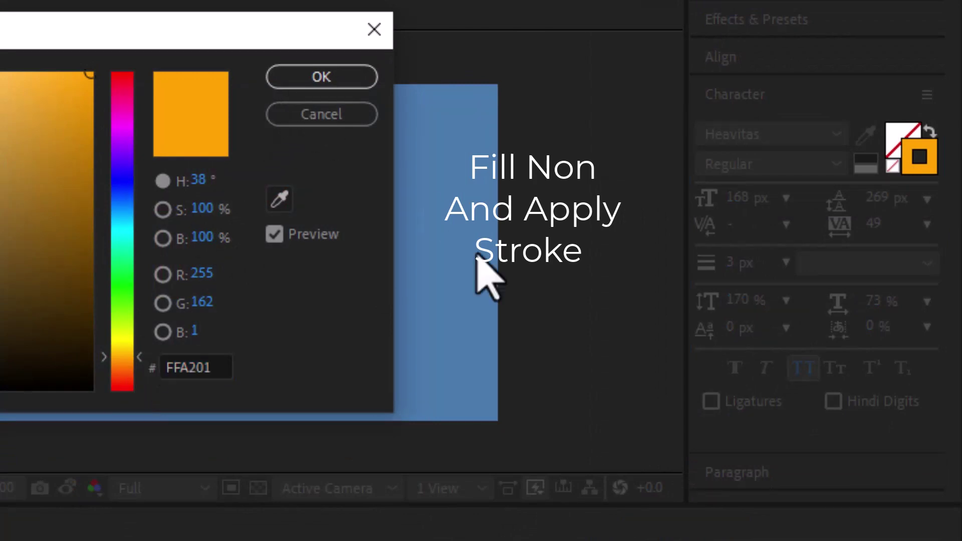
click(346, 80)
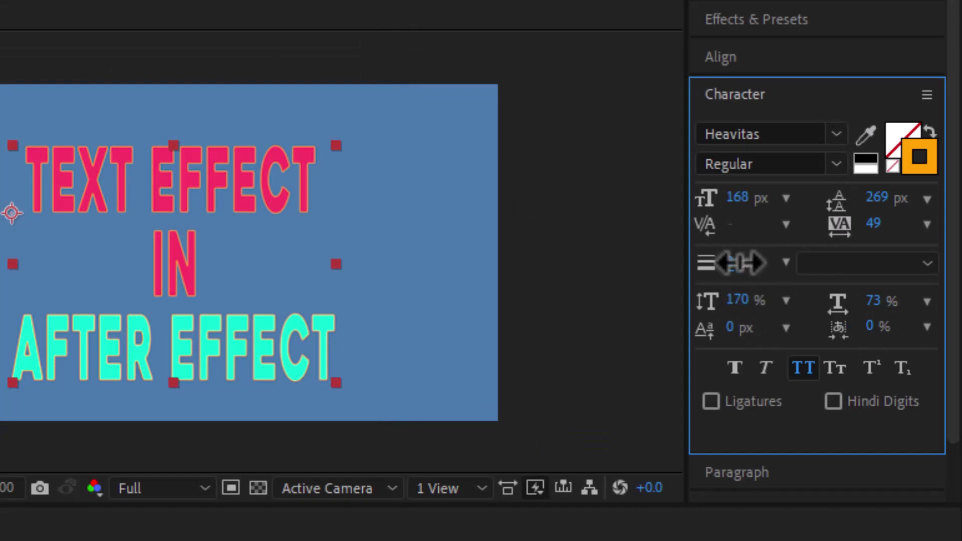
- Set the stroke width of the duplicated text layer to 5 px
mouse_move(742, 262)
mouse_down()
mouse_move(717, 266)
mouse_move(752, 261)
mouse_move(731, 261)
mouse_up()
scroll(276, 220, up, 2)
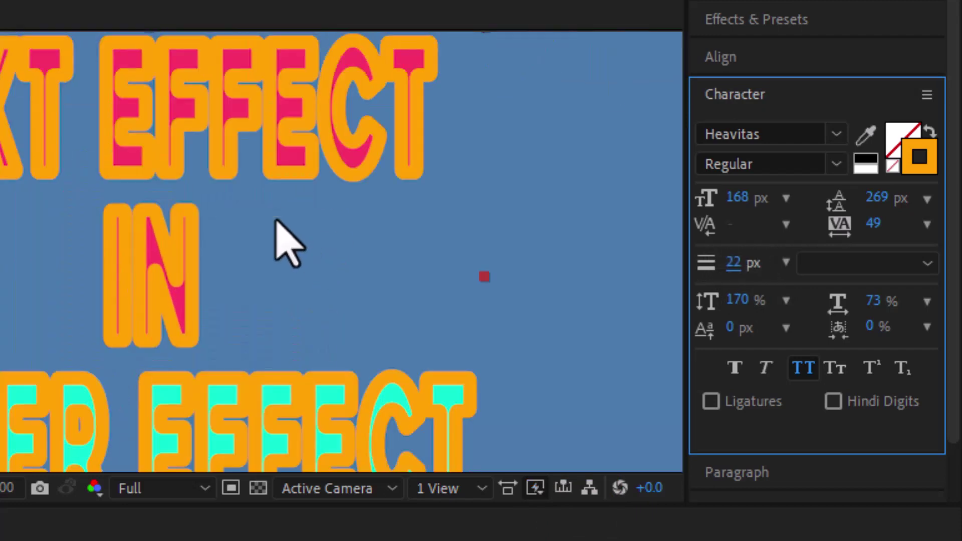
click(733, 263)
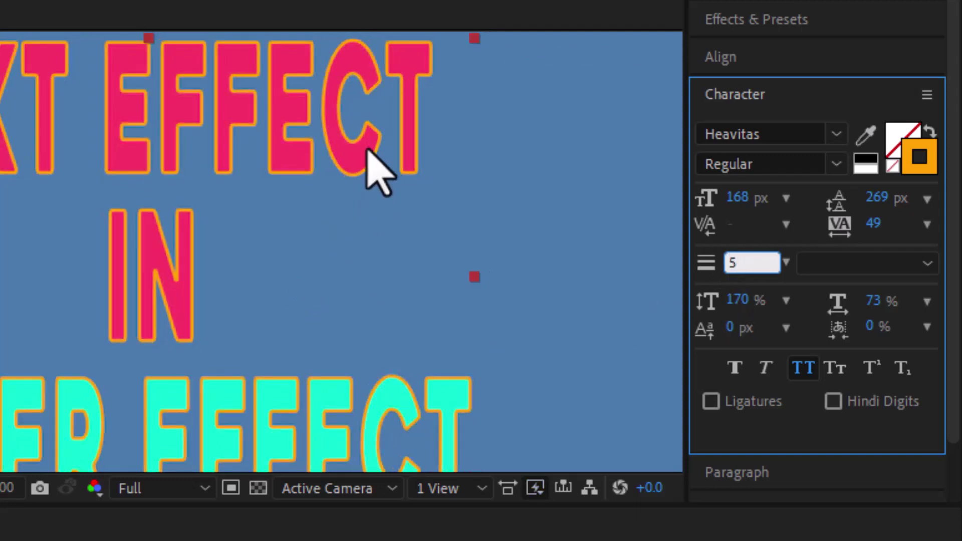
scroll(307, 165, up, 2)
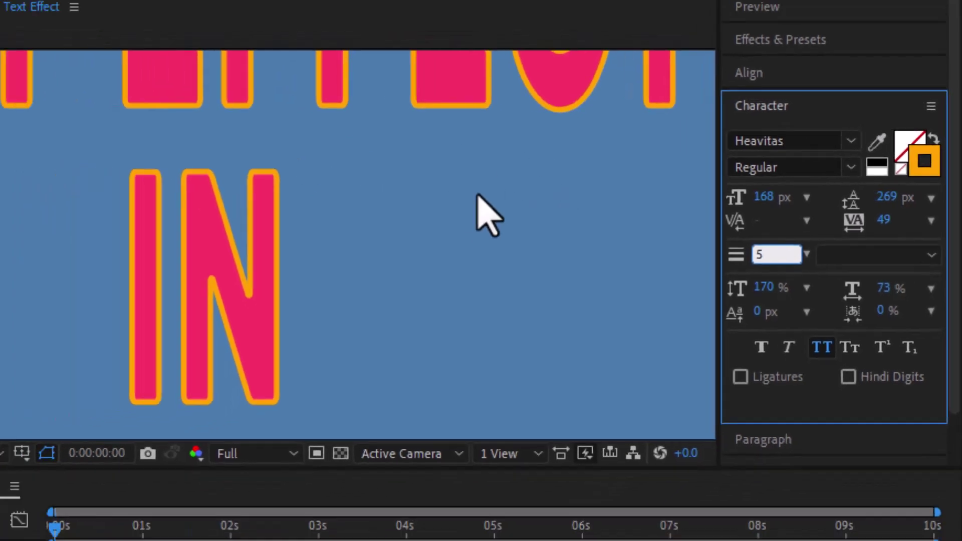
scroll(411, 194, down, 3)
scroll(411, 194, up, 2)
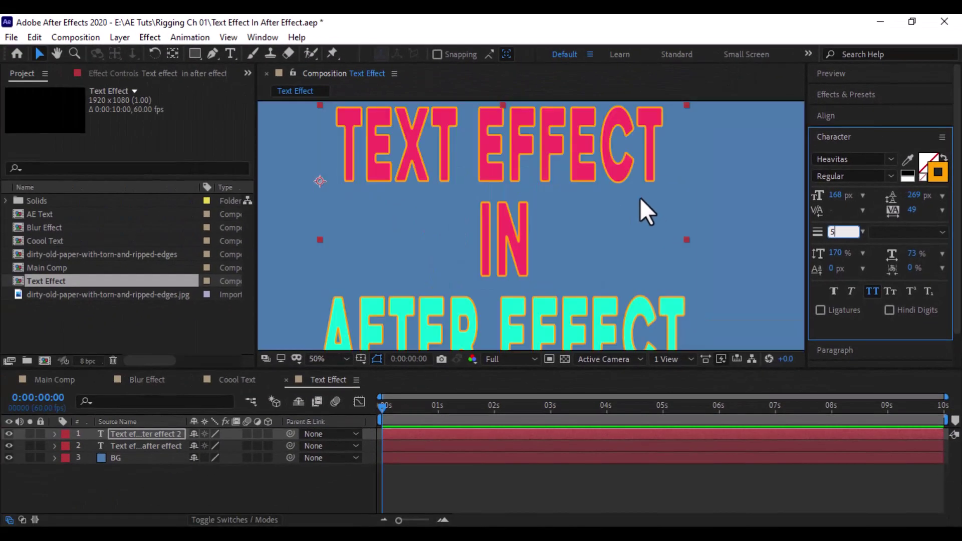
- Try a line spacing of 250 px on the outline text layer and undo the change
drag(920, 199, 912, 198)
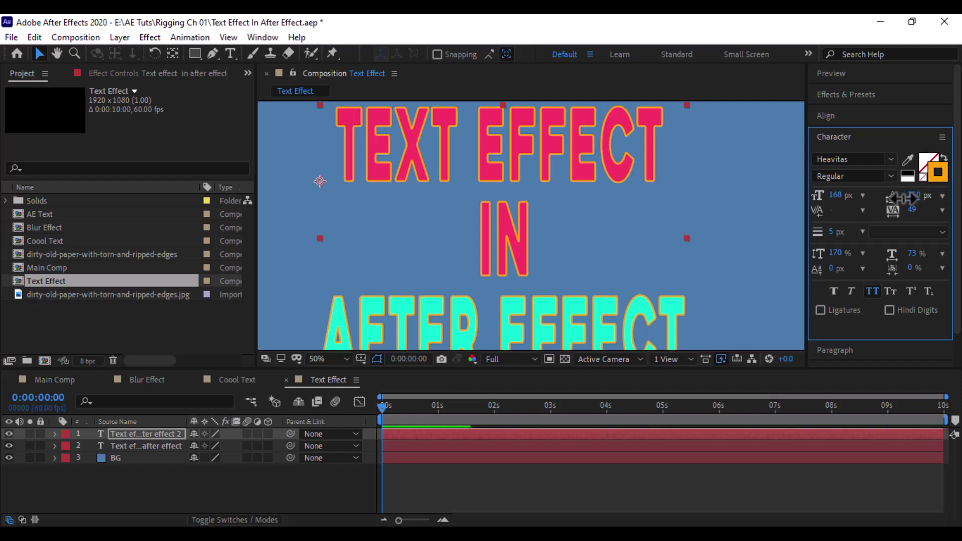
key(ctrl+z)
key(ctrl+z)
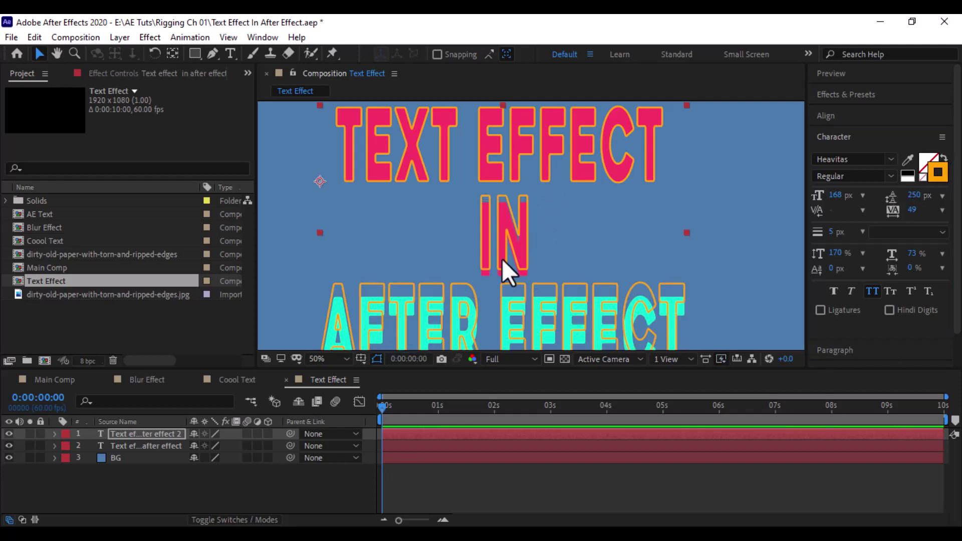
key(ctrl+z)
- Try a different line spacing and a vertical scale of 219% on the original fill text layer, undoing both changes
click(151, 446)
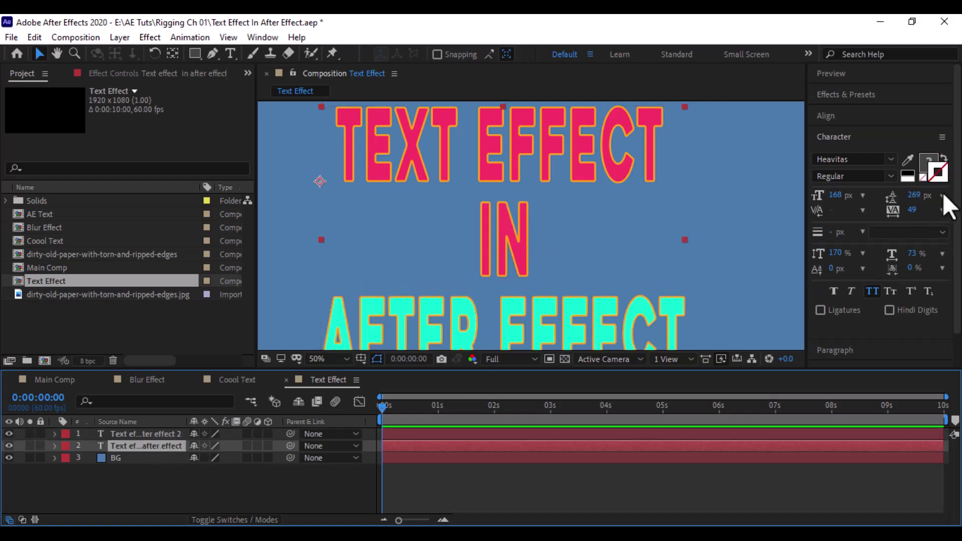
drag(915, 201, 955, 199)
key(ctrl+z)
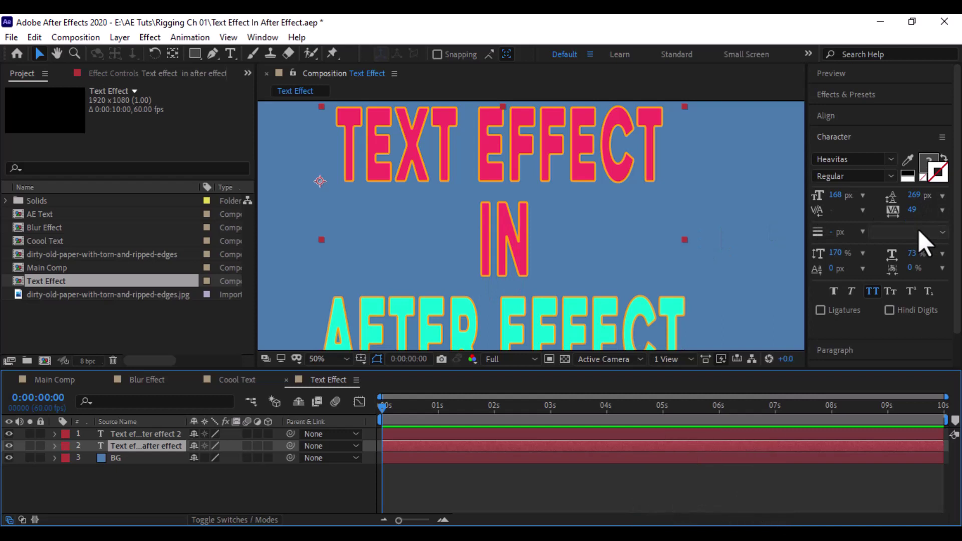
drag(837, 256, 868, 251)
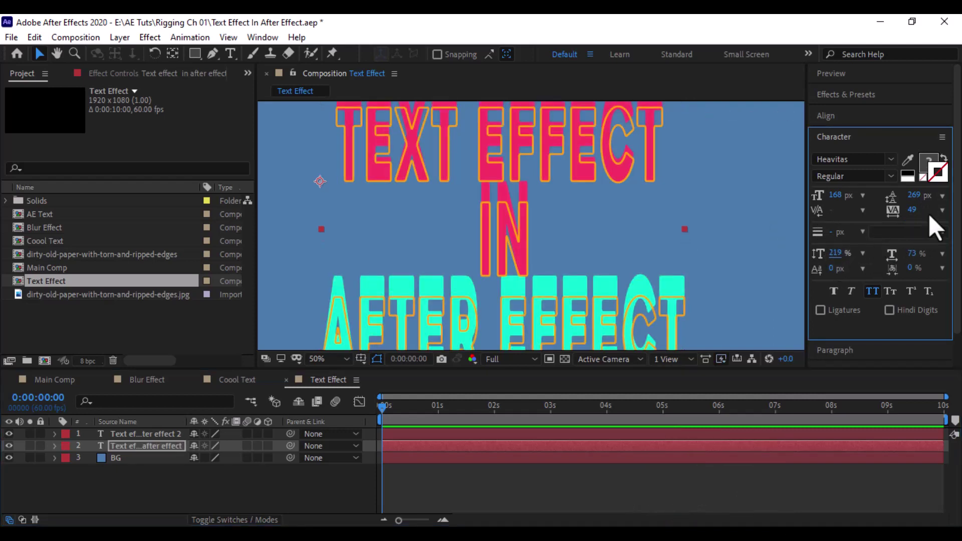
key(ctrl+z)
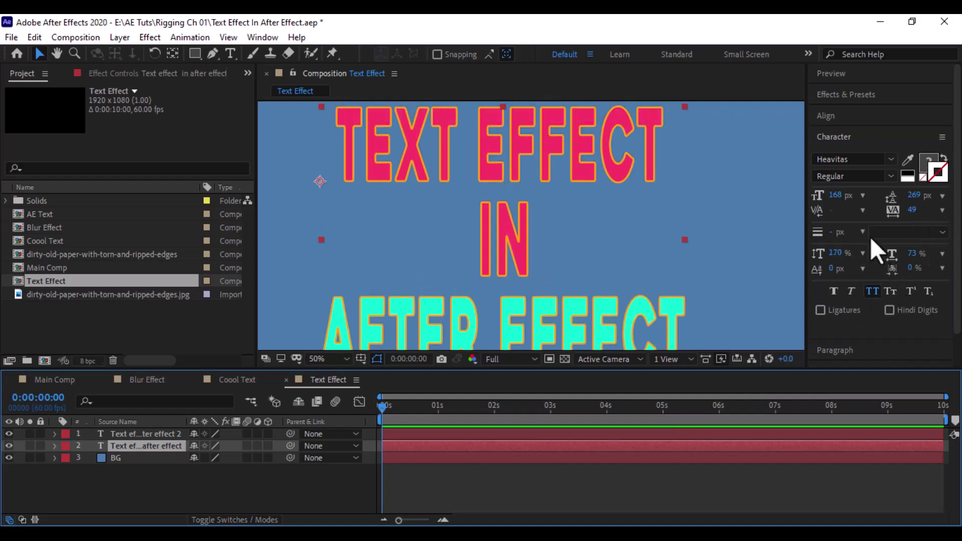
click(848, 141)
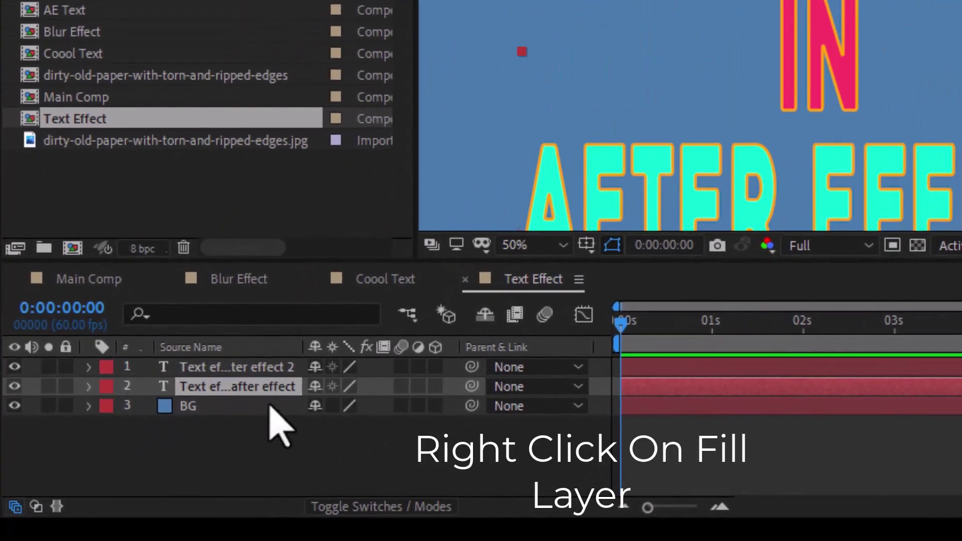
- Add a Drop Shadow layer style to the original fill text layer
click(252, 386)
right_click(251, 386)
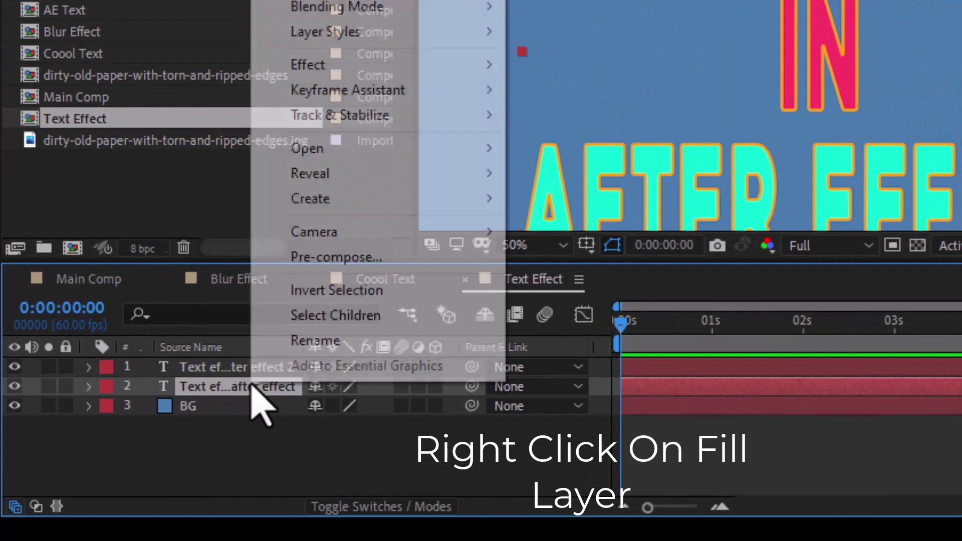
right_click(224, 392)
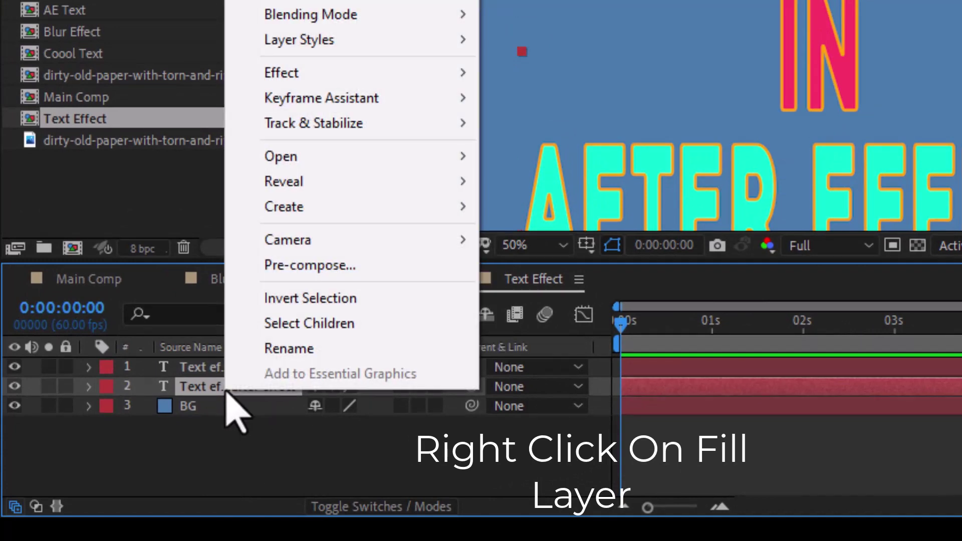
mouse_move(322, 39)
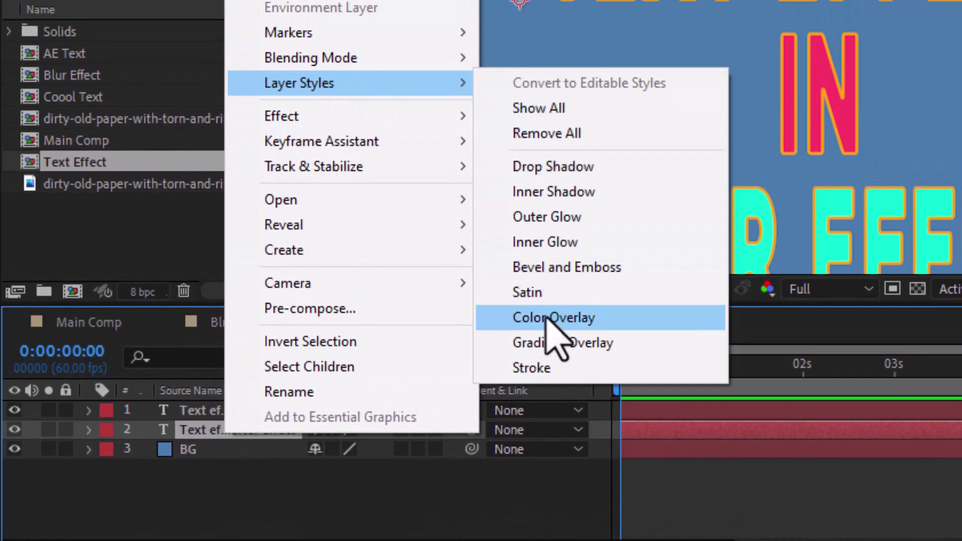
click(548, 168)
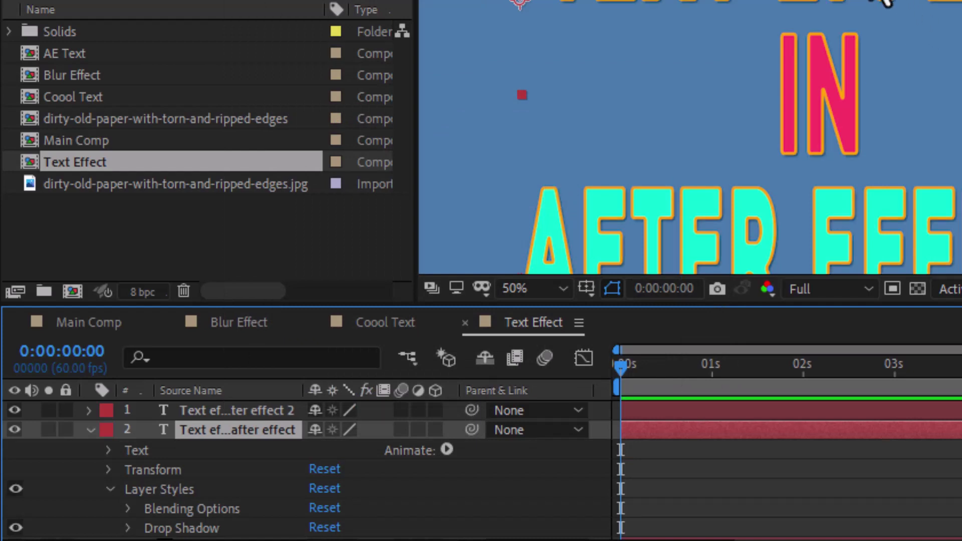
- Set the opacity of the fill text layer's drop shadow to 80%
scroll(150, 496, down, 1)
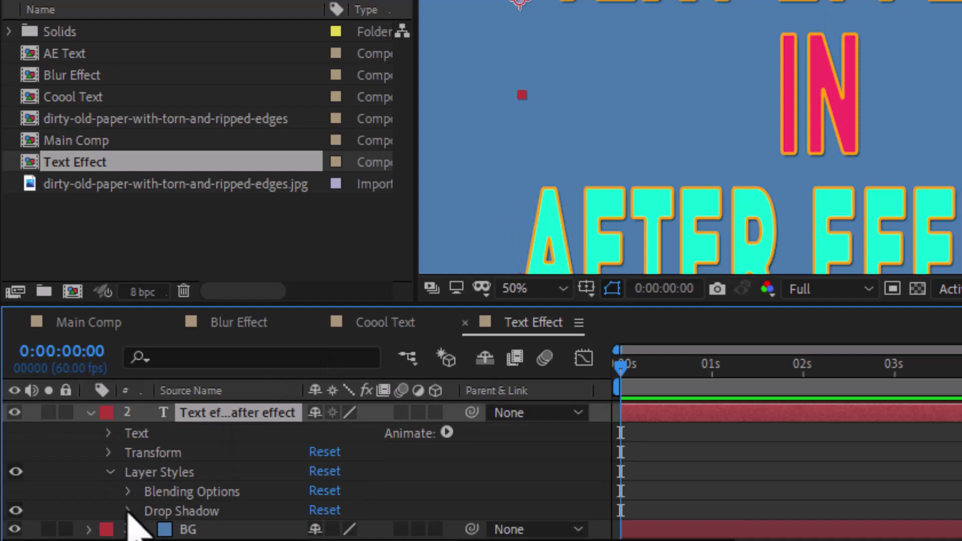
click(128, 512)
scroll(161, 521, down, 5)
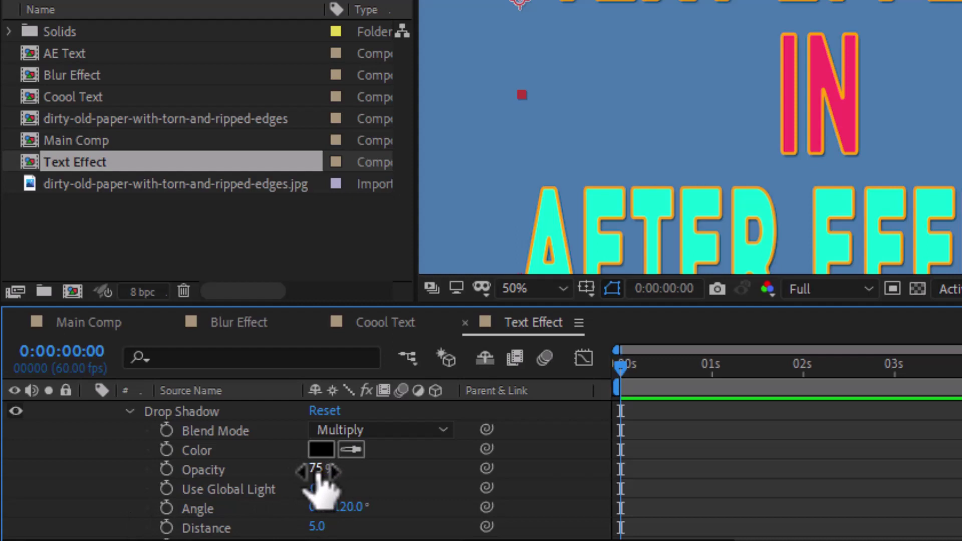
drag(318, 468, 482, 472)
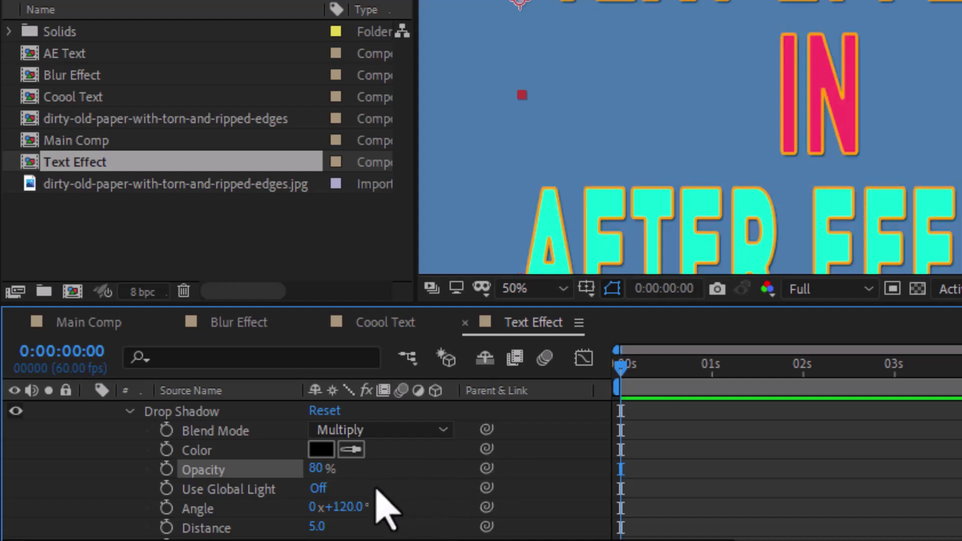
- Try different angles for the fill text layer's drop shadow, including 90° and 0°
scroll(383, 509, down, 3)
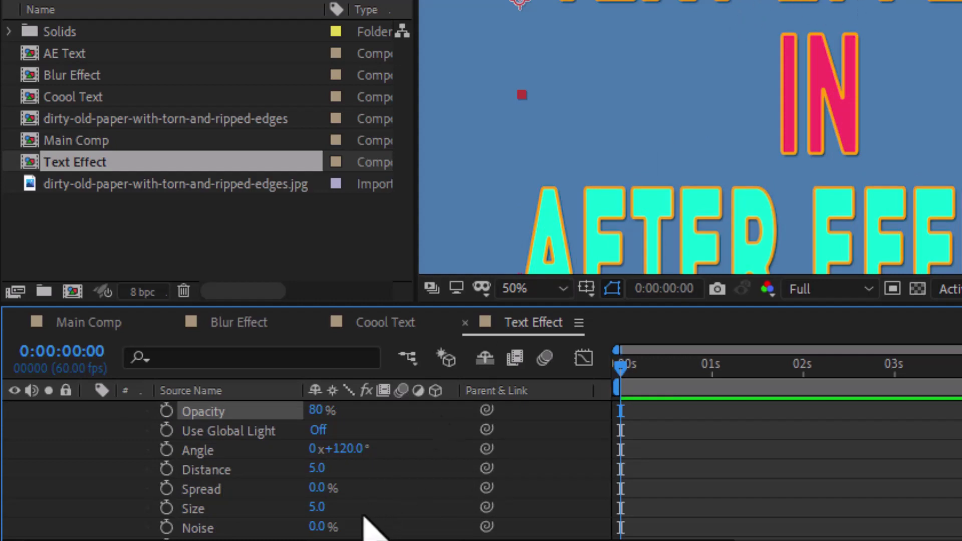
drag(340, 453, 312, 452)
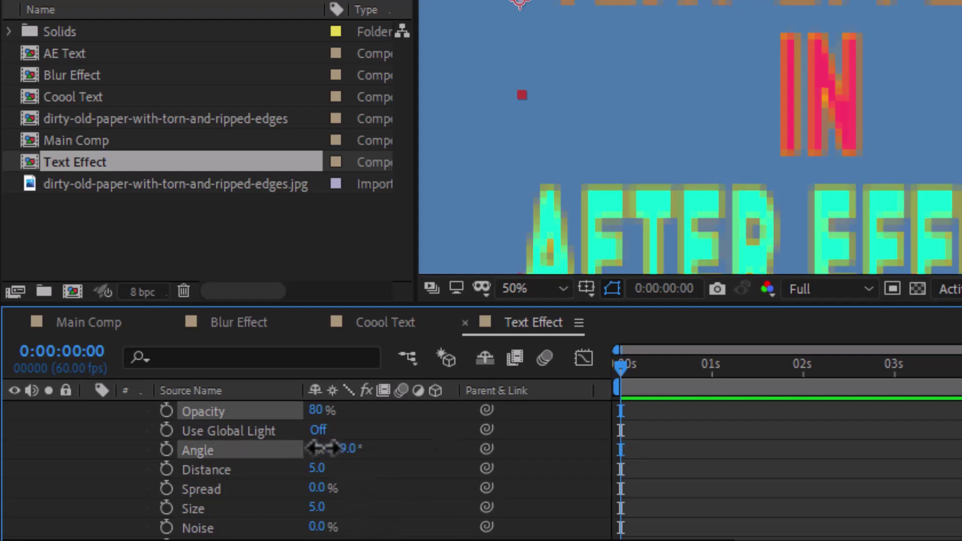
drag(384, 441, 424, 434)
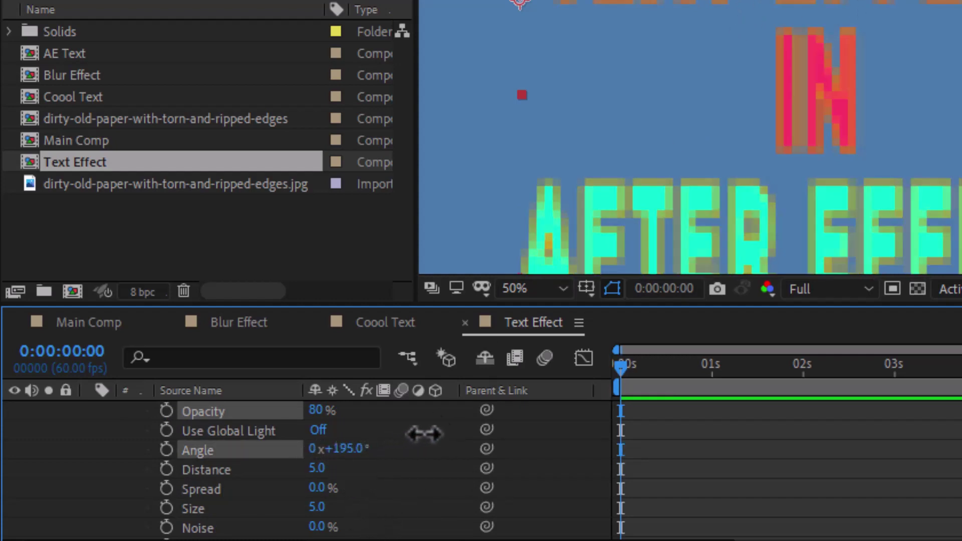
click(344, 449)
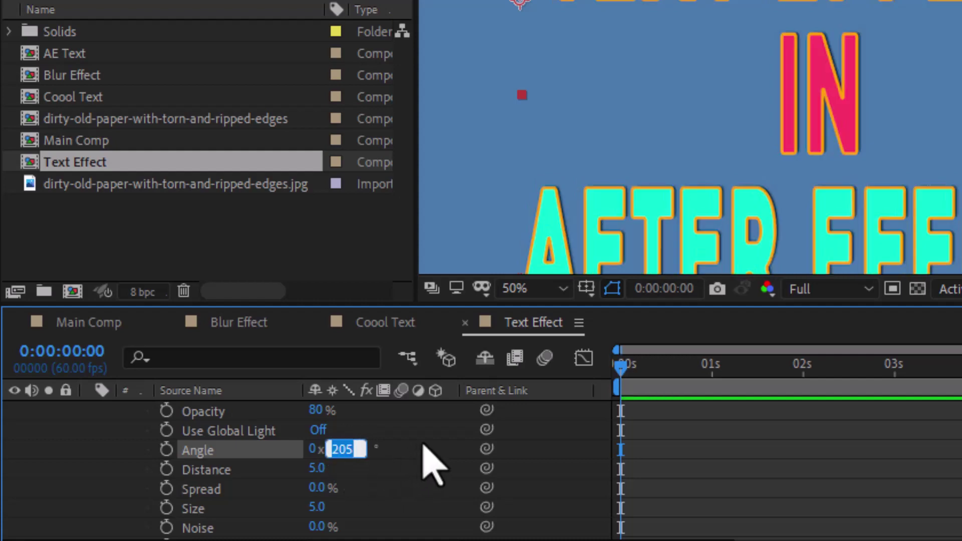
text(90)
click(408, 462)
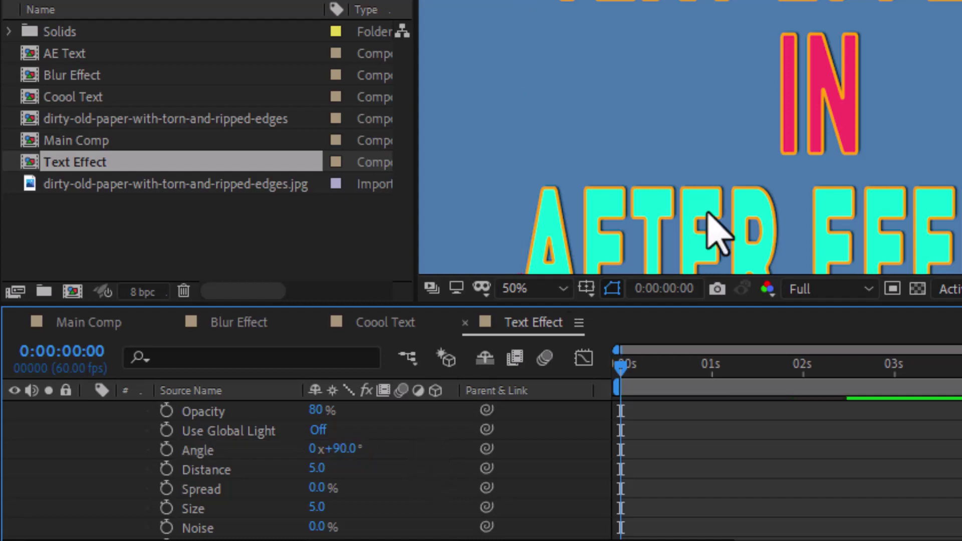
scroll(860, 15, up, 2)
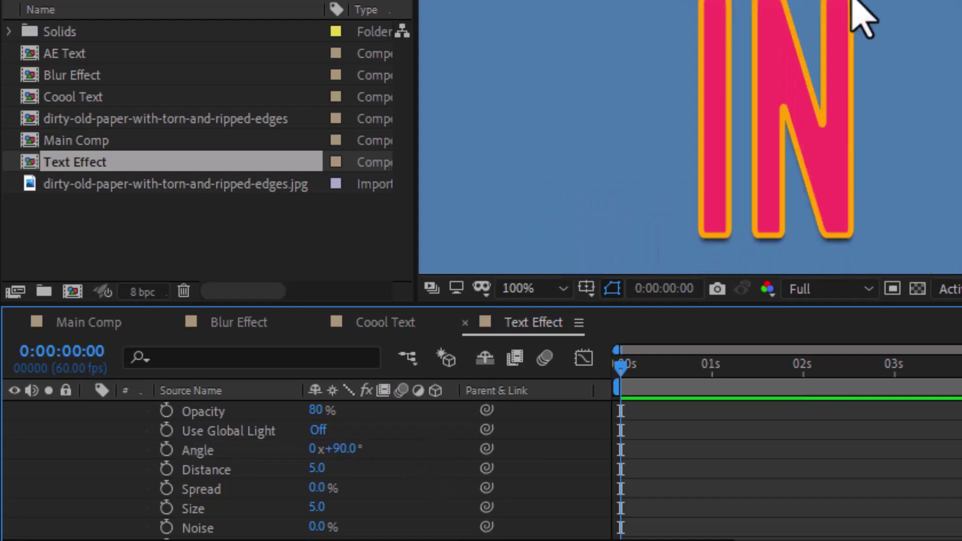
click(344, 449)
text(0)
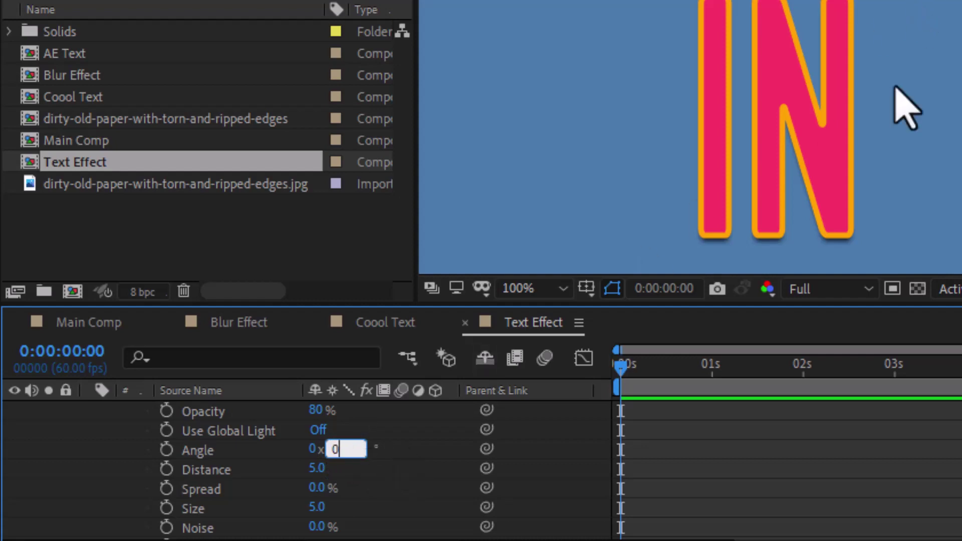
click(414, 485)
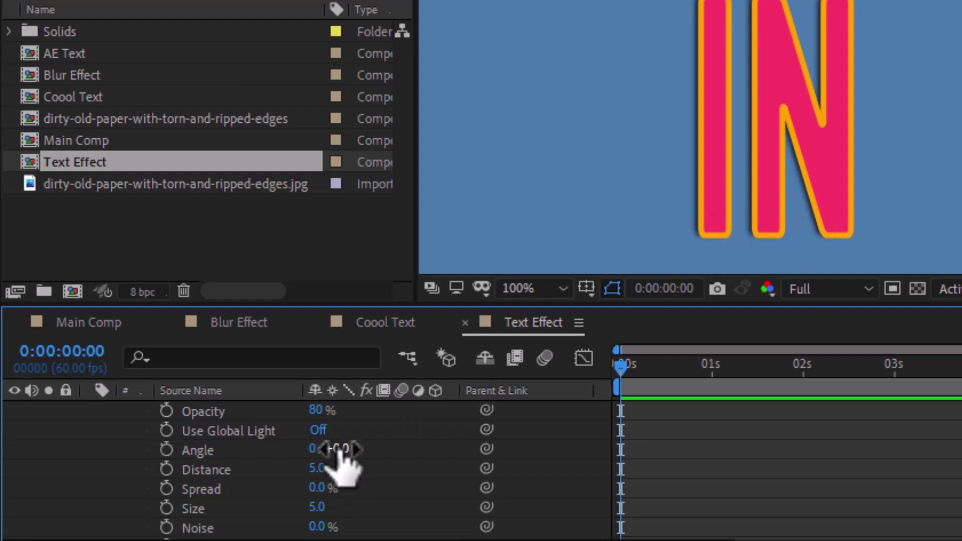
- Set the angle of the fill text layer's drop shadow to 120°
click(333, 450)
text(12)
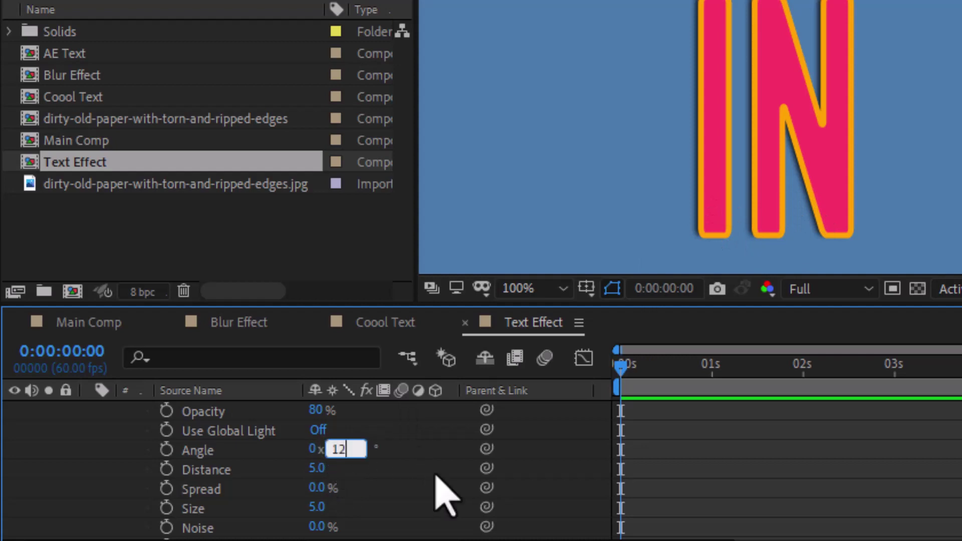
text(0)
key(Return)
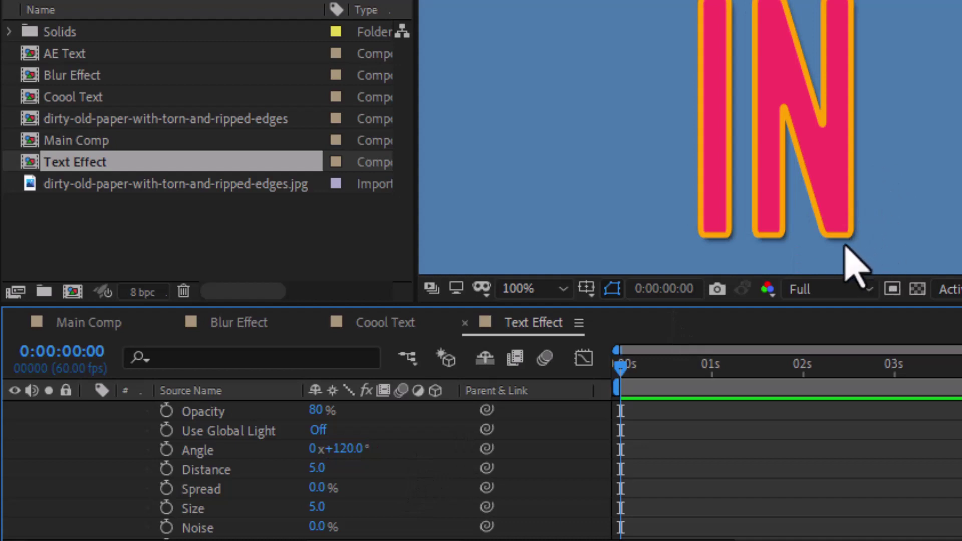
- Set the drop shadow's distance to 10 and its size to 8, and collapse its settings
click(321, 469)
text(10)
key(Return)
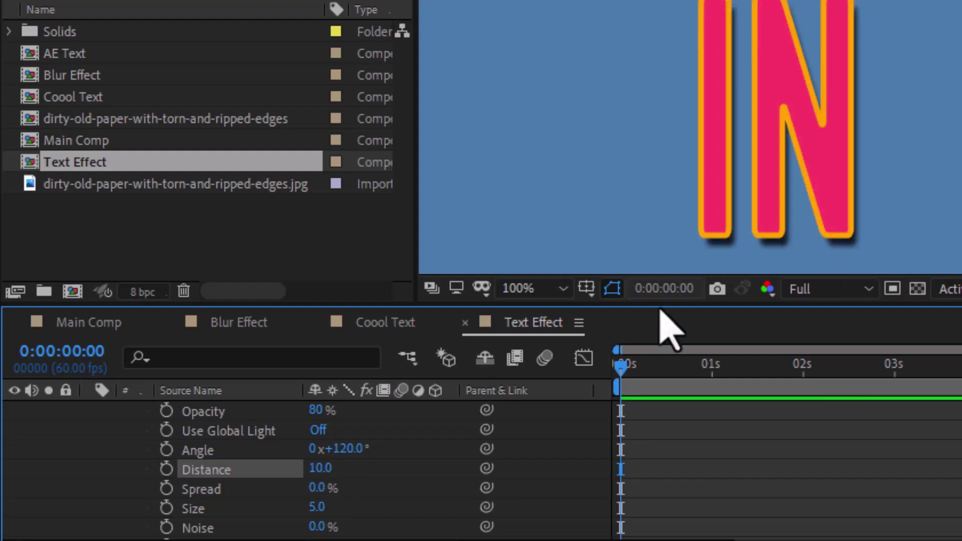
click(319, 507)
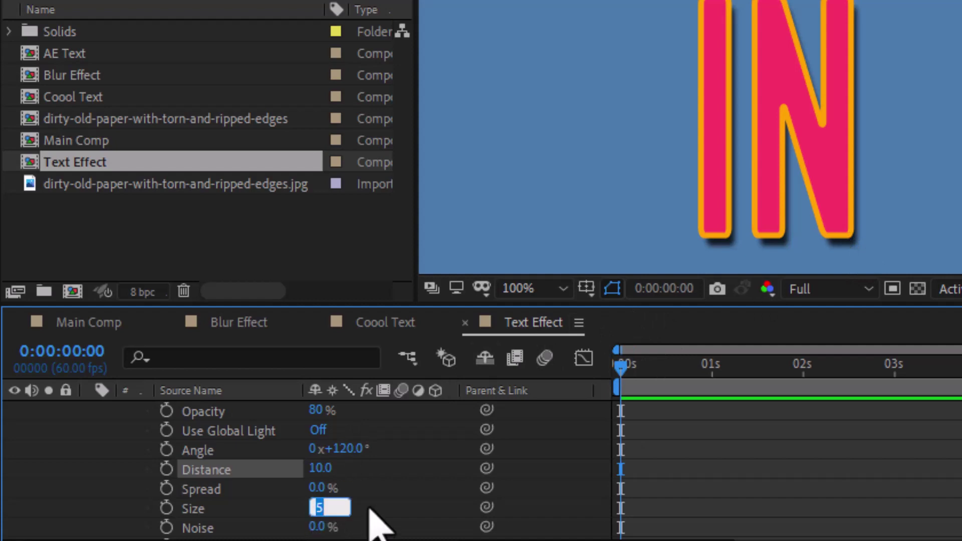
key(Return)
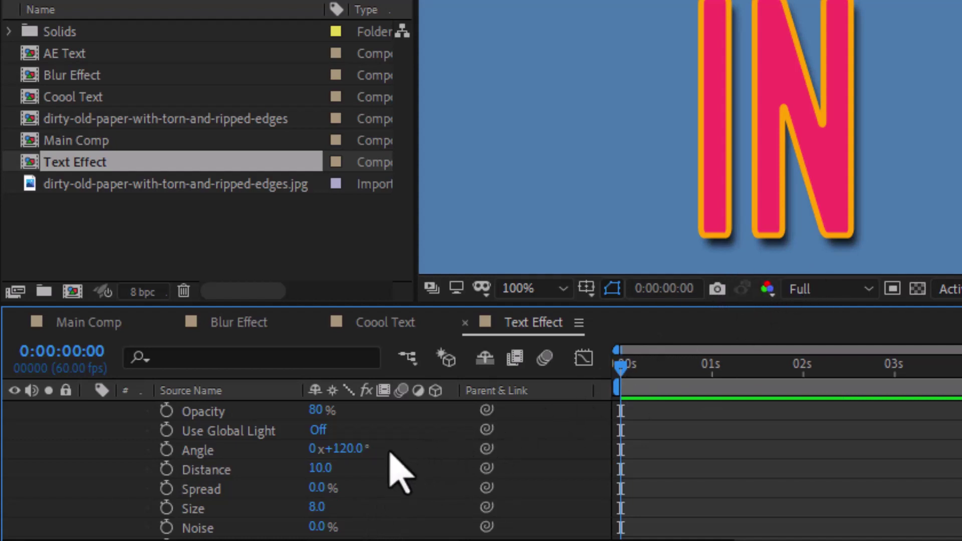
scroll(311, 471, up, 3)
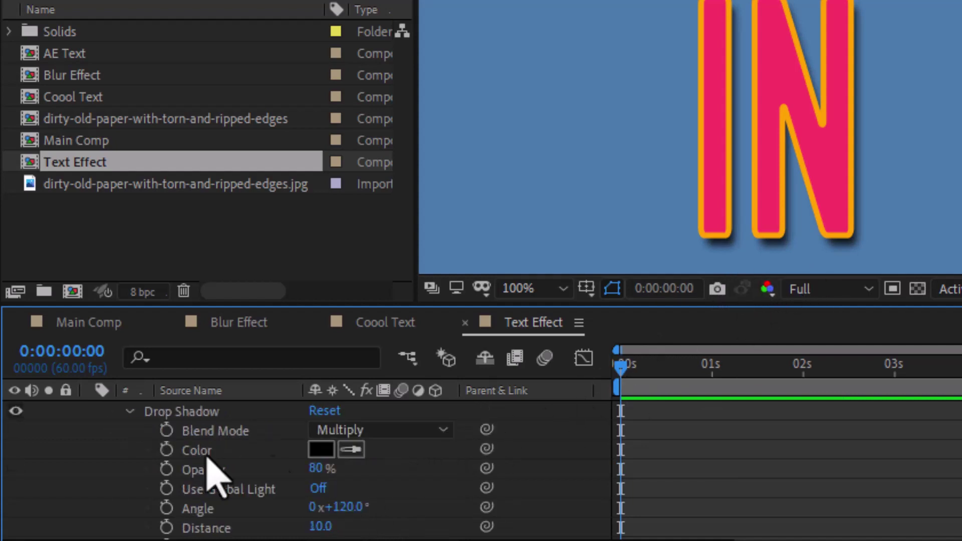
click(128, 412)
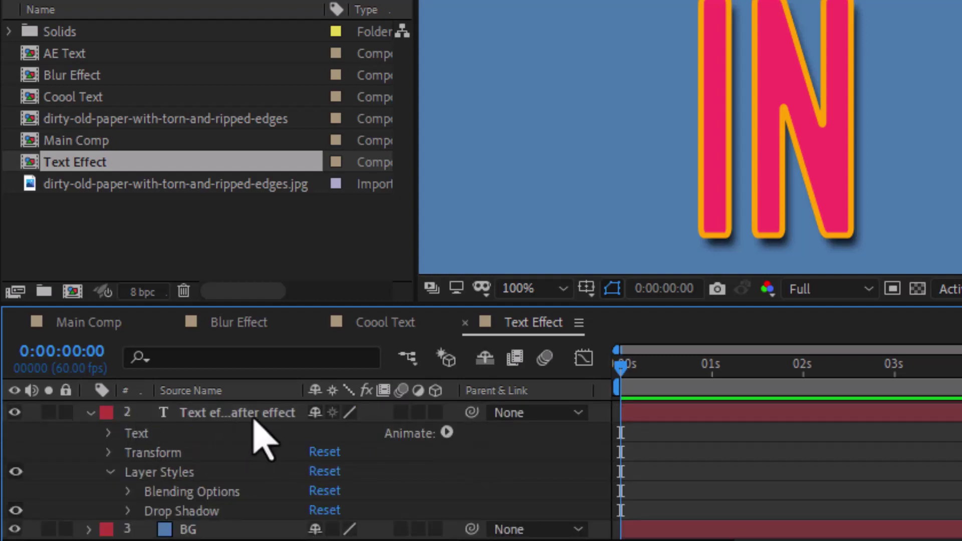
- Add an Inner Shadow layer style to the fill text layer
click(245, 414)
right_click(246, 415)
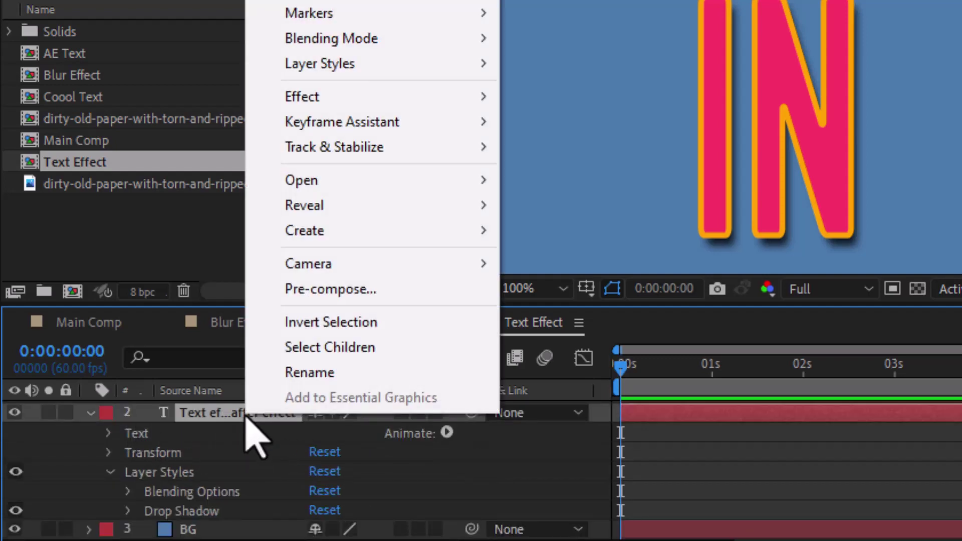
mouse_move(387, 66)
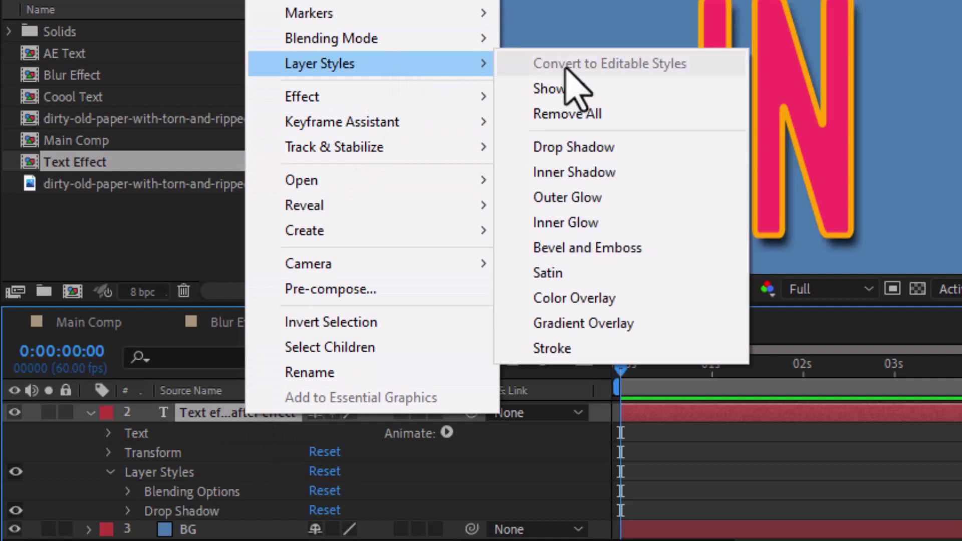
click(591, 195)
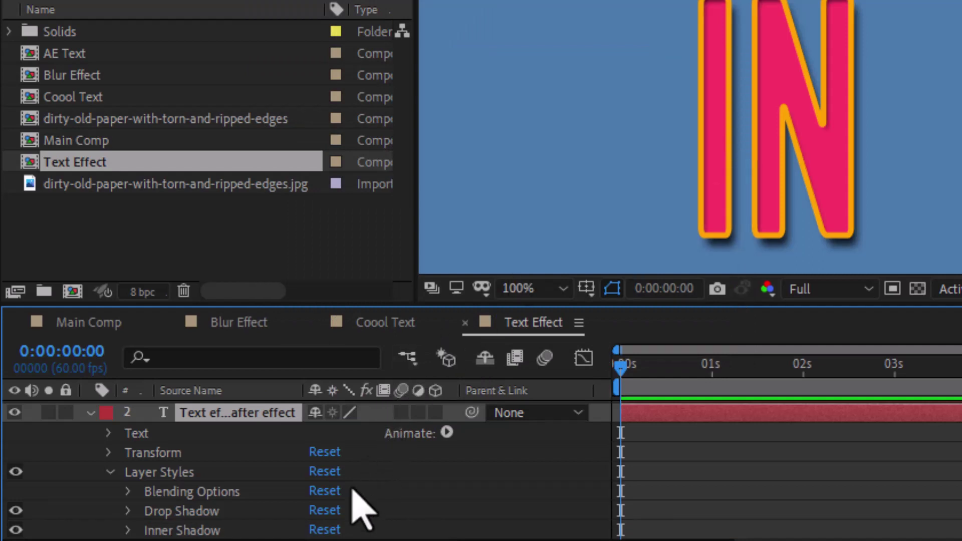
- Set the distance of the fill text layer's inner shadow to 8
scroll(369, 508, down, 1)
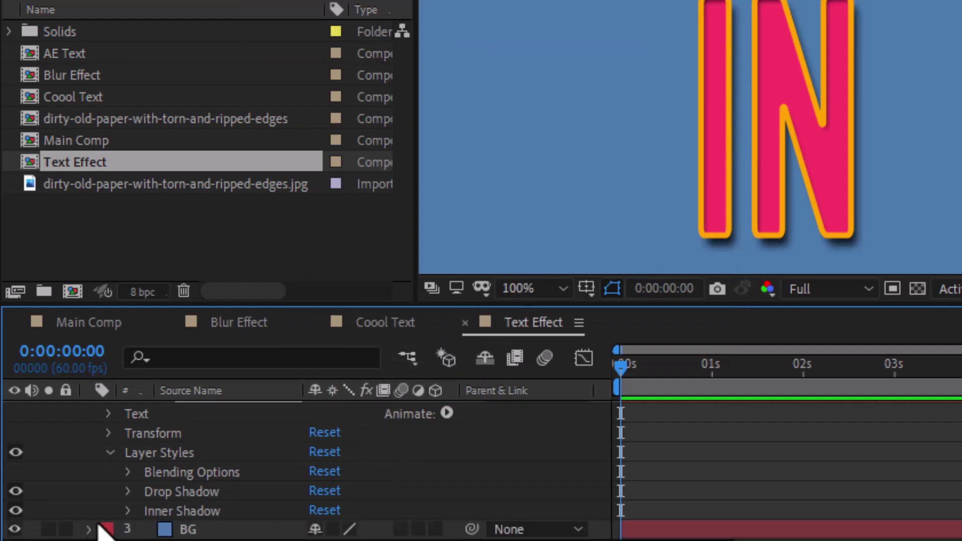
click(128, 512)
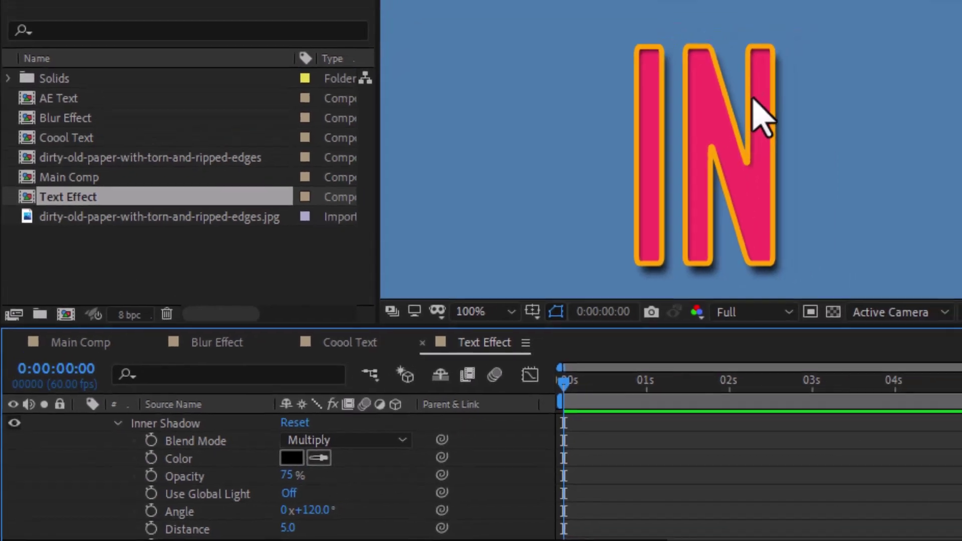
scroll(825, 66, up, 1)
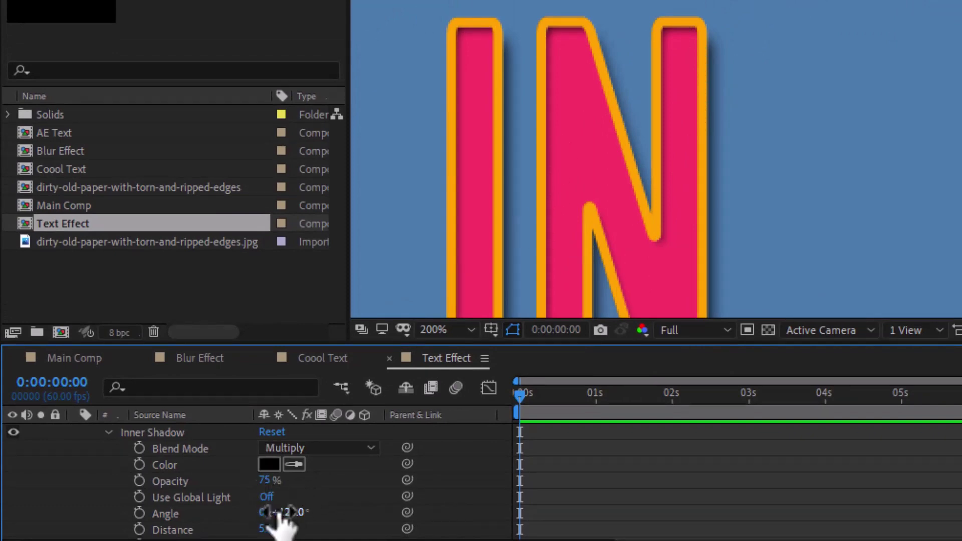
scroll(303, 512, down, 2)
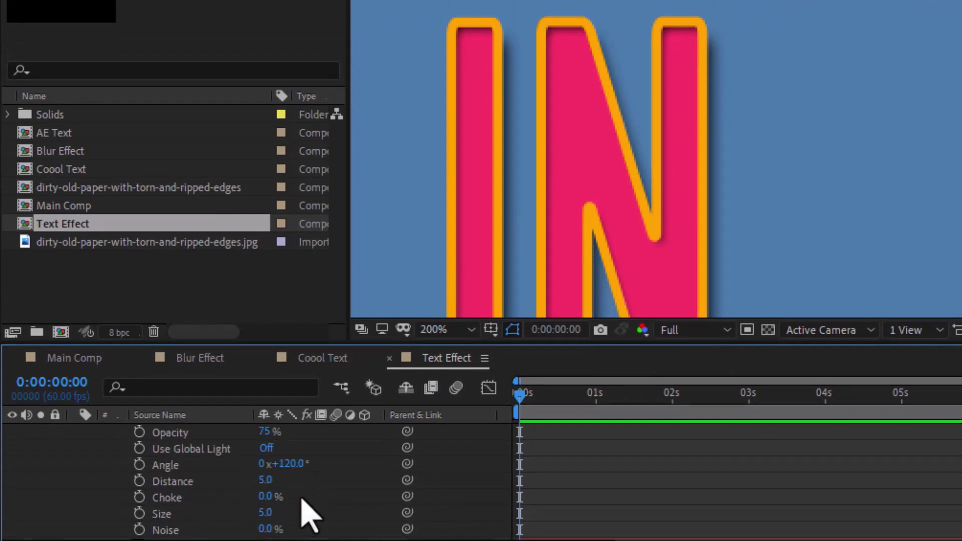
click(266, 481)
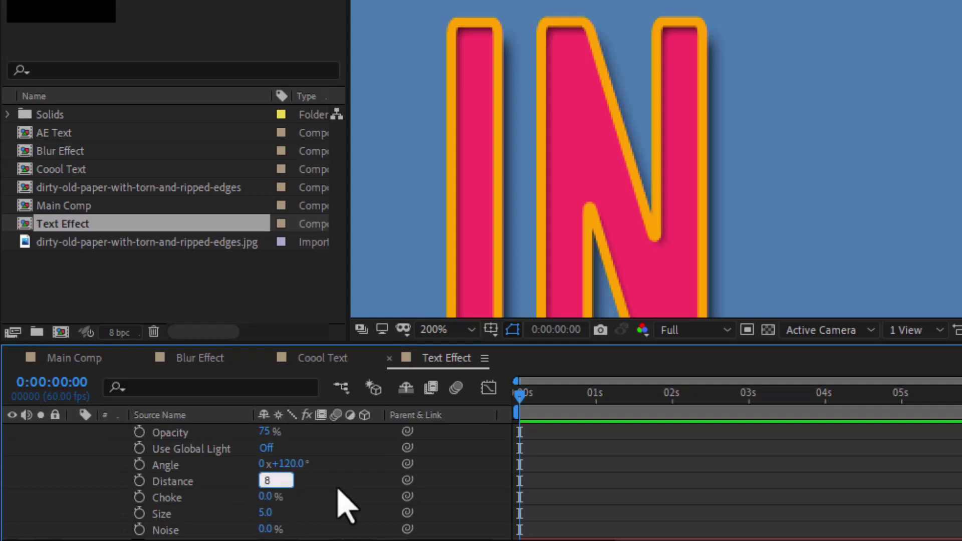
key(Return)
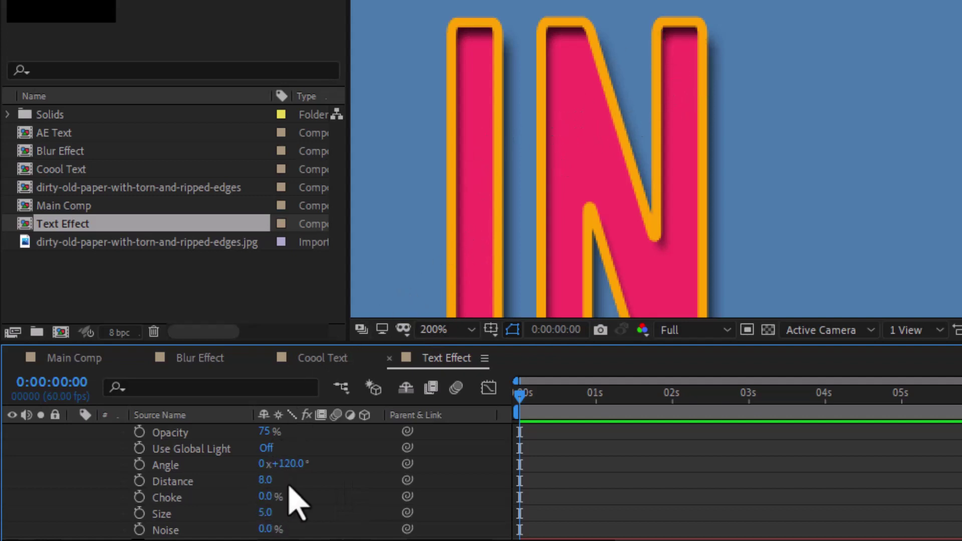
- Set the size of the fill text layer's inner shadow to 15
scroll(290, 488, down, 1)
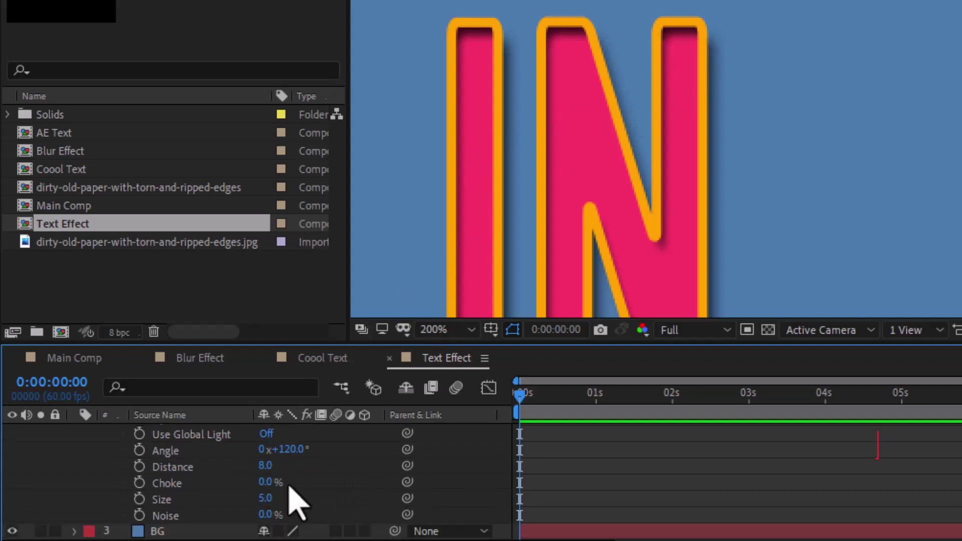
click(264, 499)
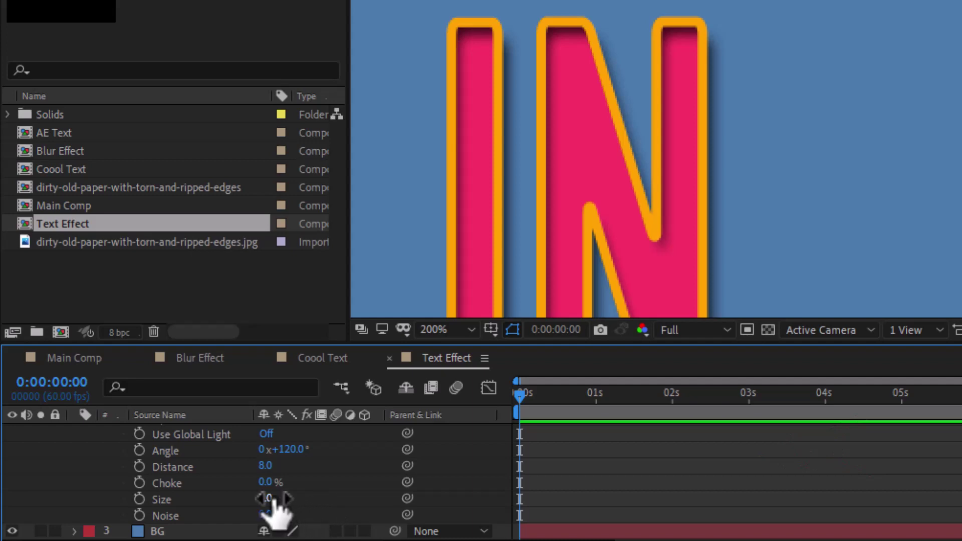
drag(275, 498, 279, 497)
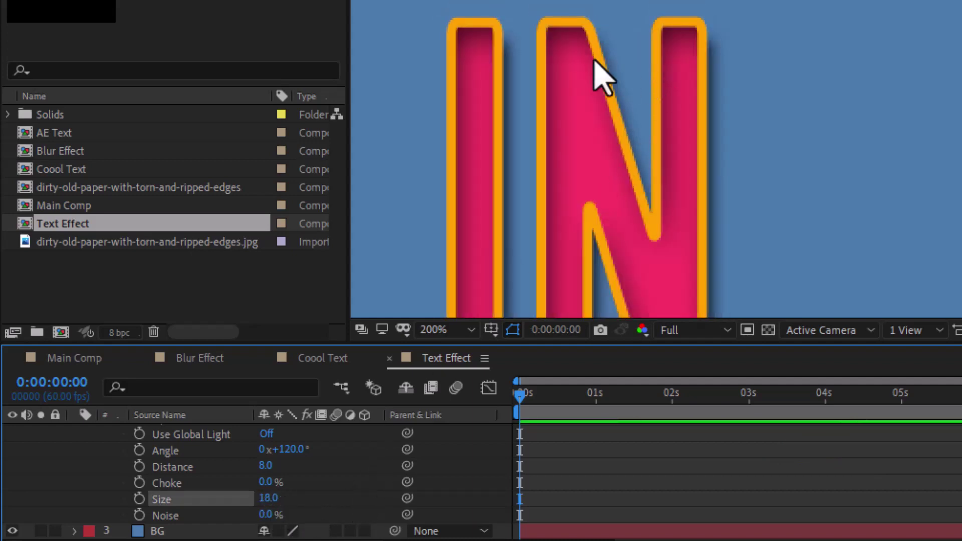
click(271, 498)
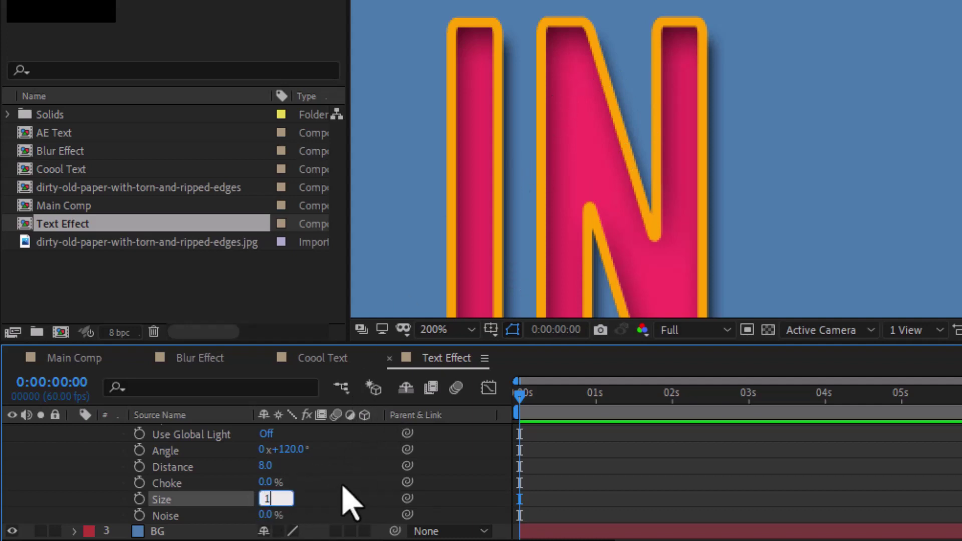
key(Return)
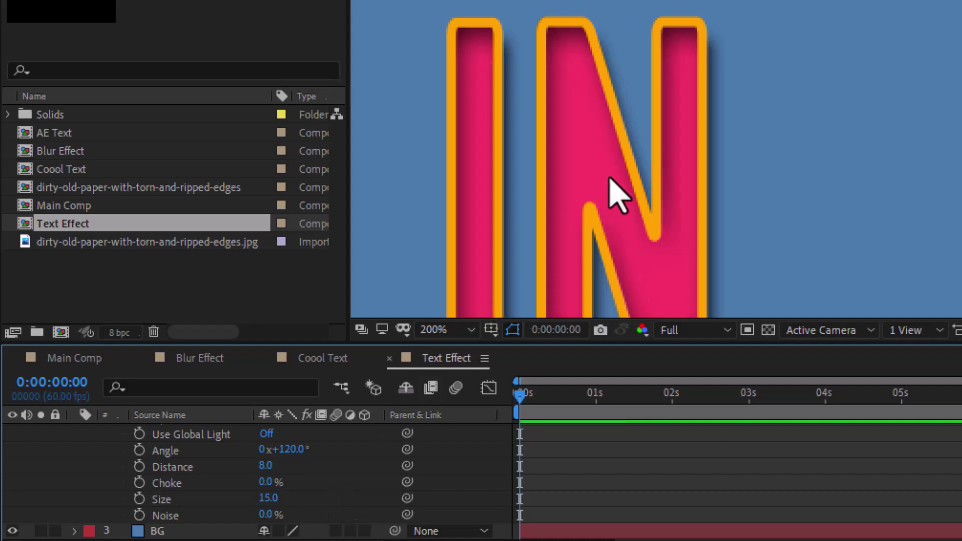
- Examine the shadow styling on the title's letters up close and across the whole title
scroll(619, 198, down, 2)
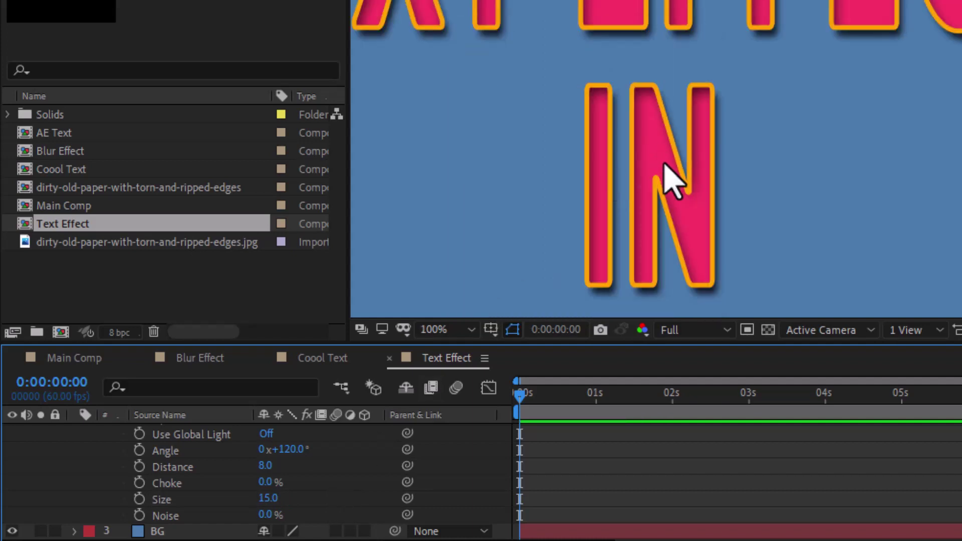
scroll(670, 178, down, 2)
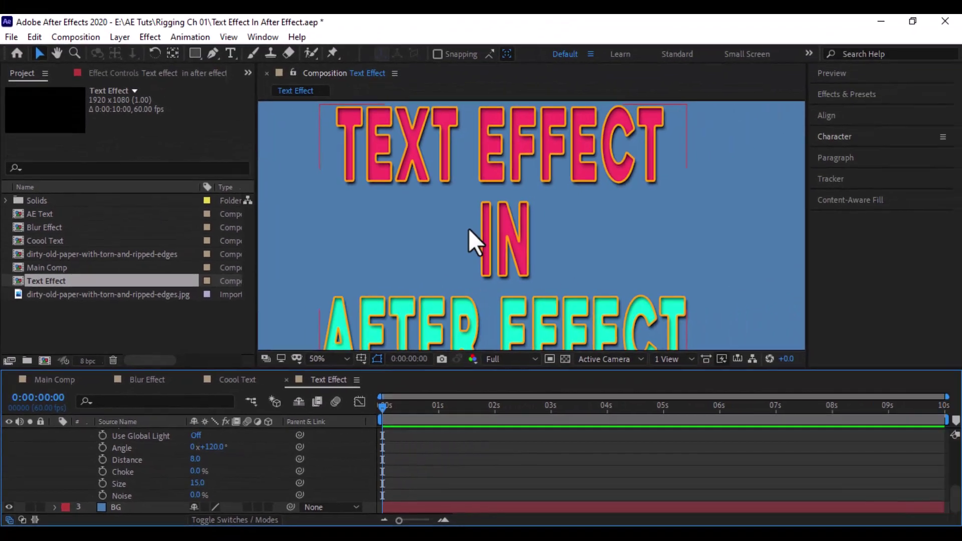
scroll(457, 142, up, 2)
key(h)
drag(462, 179, 565, 242)
key(v)
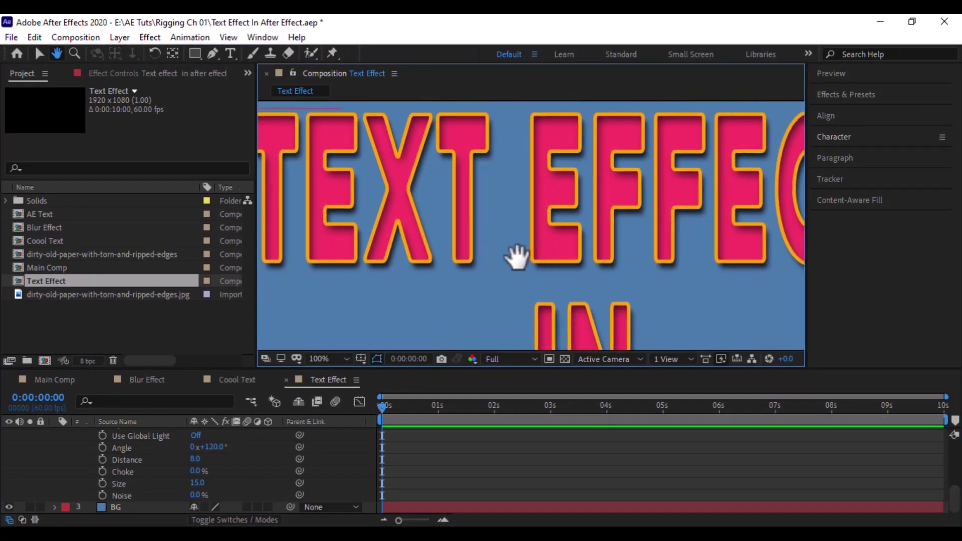
key(comma)
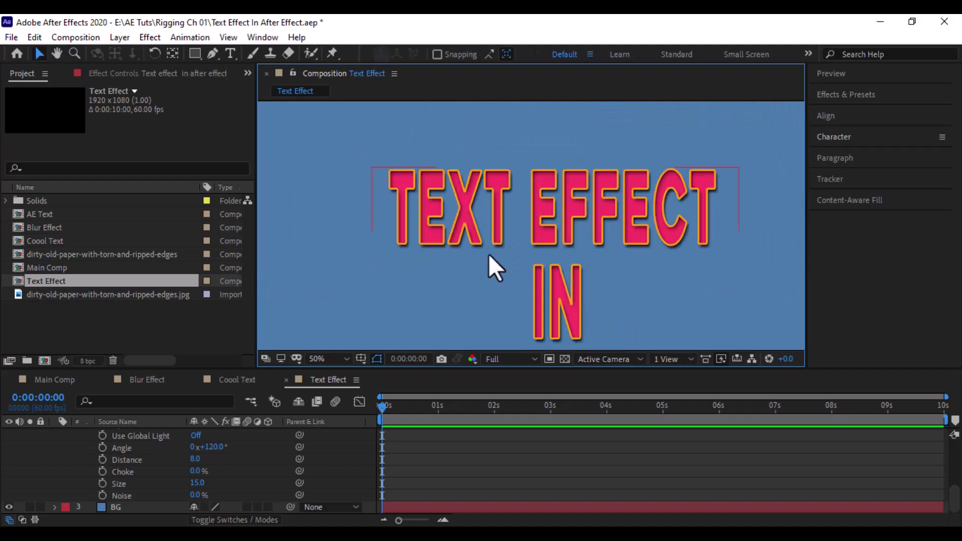
scroll(62, 448, up, 5)
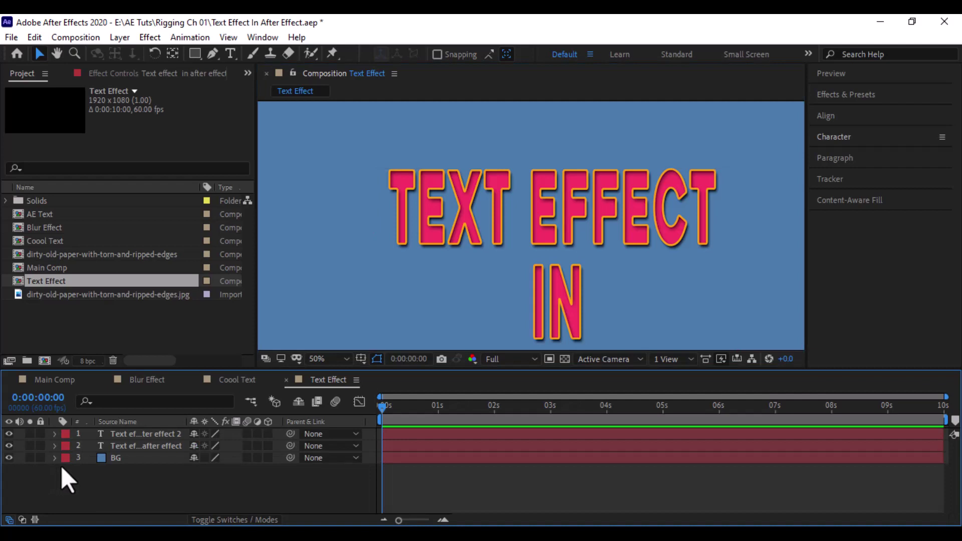
- Open the dirty-old-paper-with-torn-and-ripped-edges.jpg footage and look over the whole texture image
click(28, 295)
double_click(16, 295)
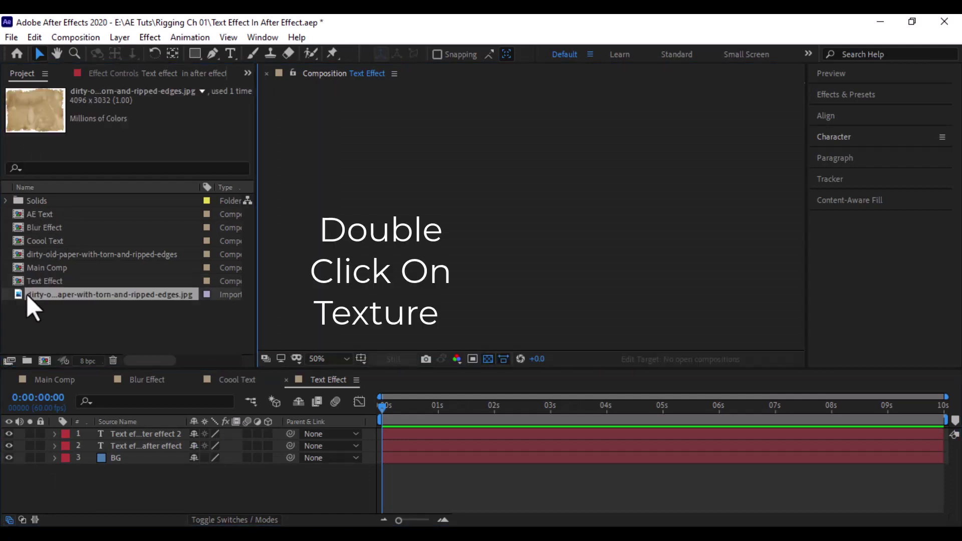
scroll(519, 194, down, 4)
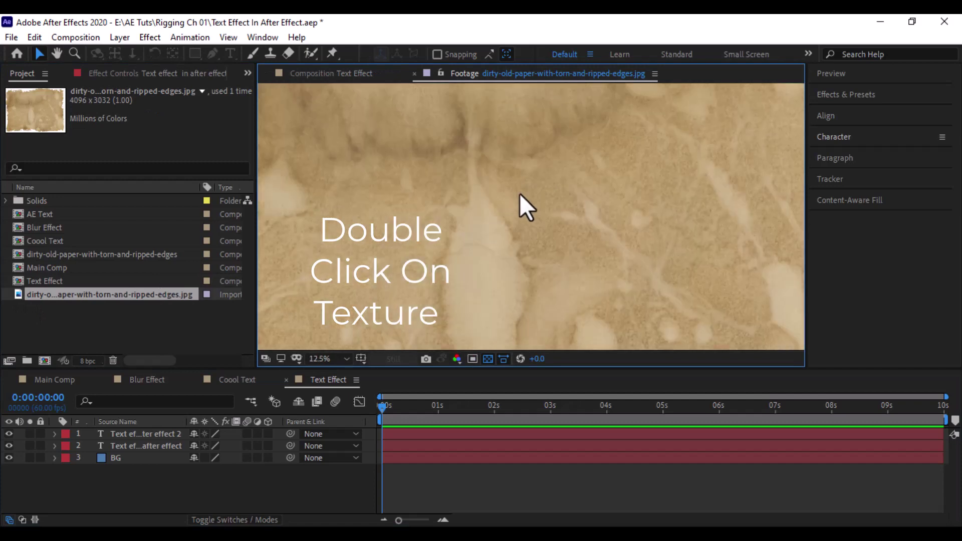
scroll(519, 194, down, 2)
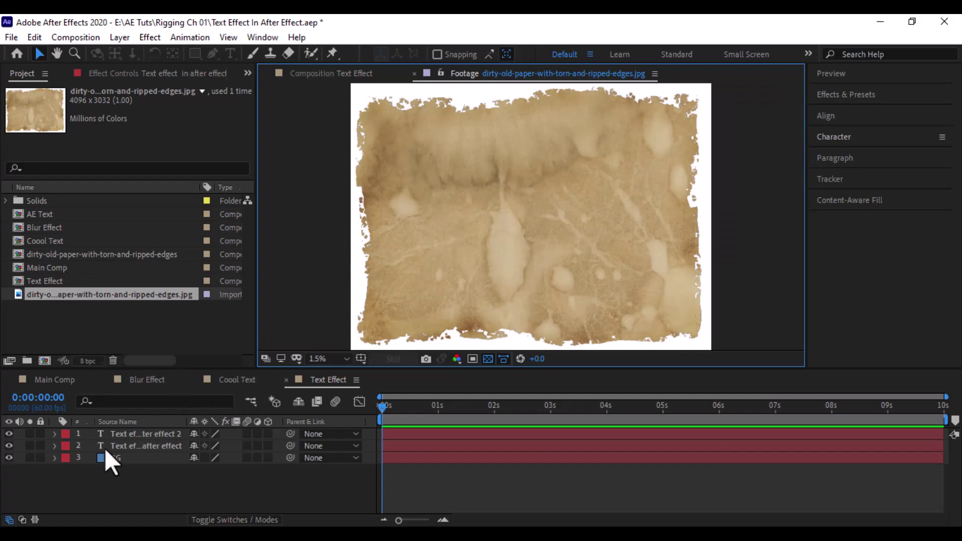
- Add dirty-old-paper-with-torn-and-ripped-edges.jpg to the Text Effect composition, placed between the fill text layer and the BG layer
click(97, 474)
drag(47, 296, 103, 465)
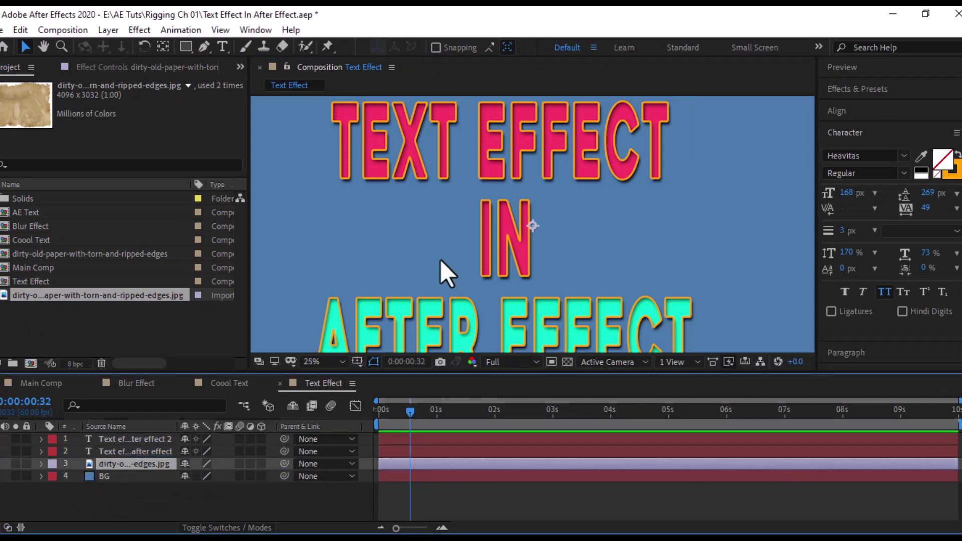
key(comma)
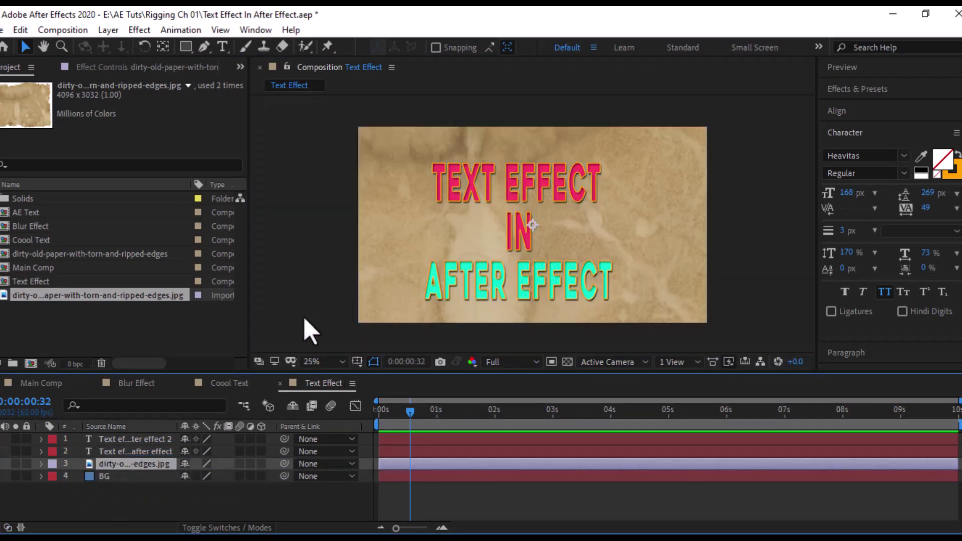
- Scale the paper texture layer to 32% and hide the layer
key(s)
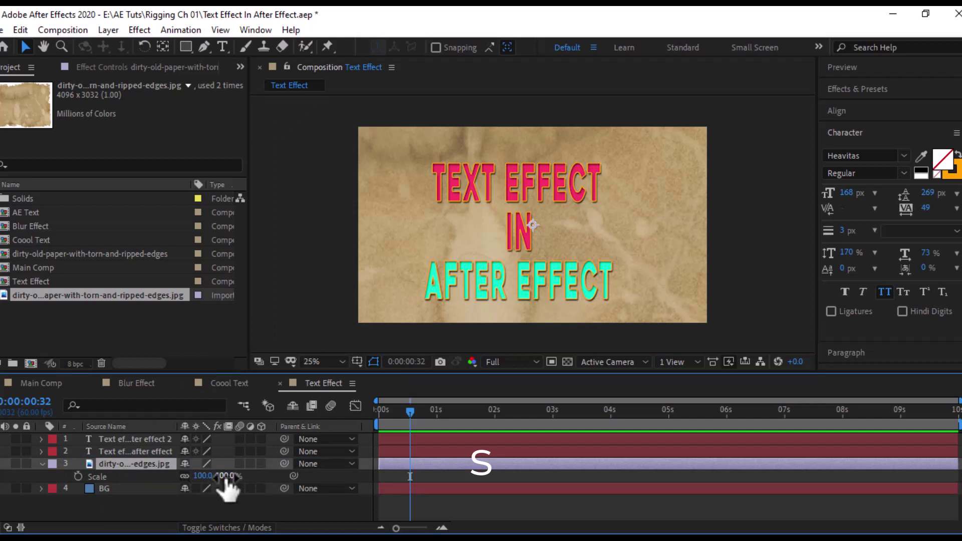
drag(228, 476, 186, 488)
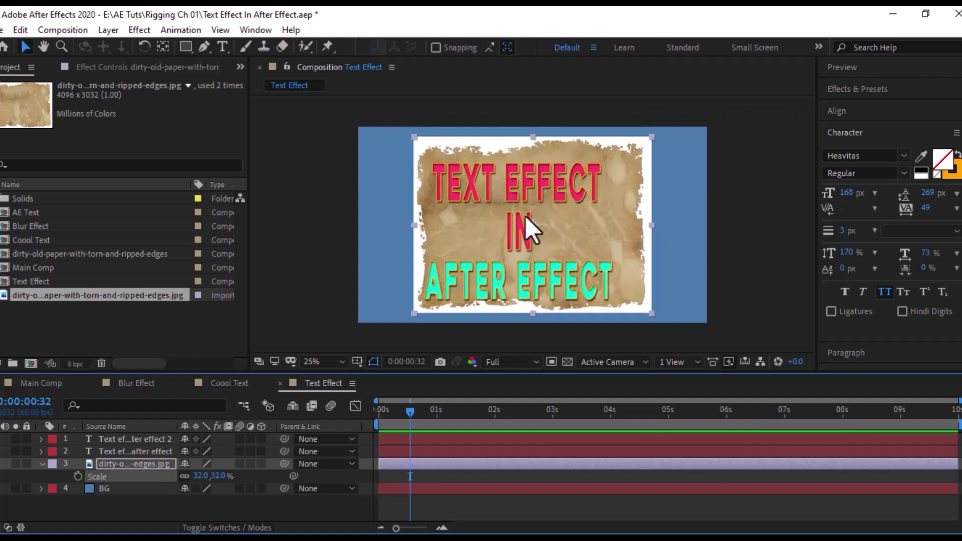
scroll(527, 230, up, 2)
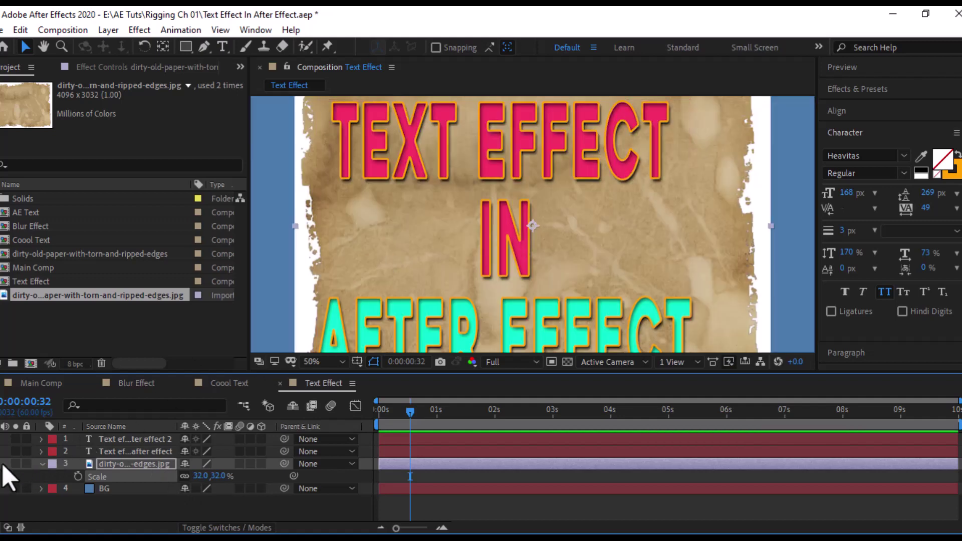
- Create a new adjustment layer above the topmost text layer
click(118, 439)
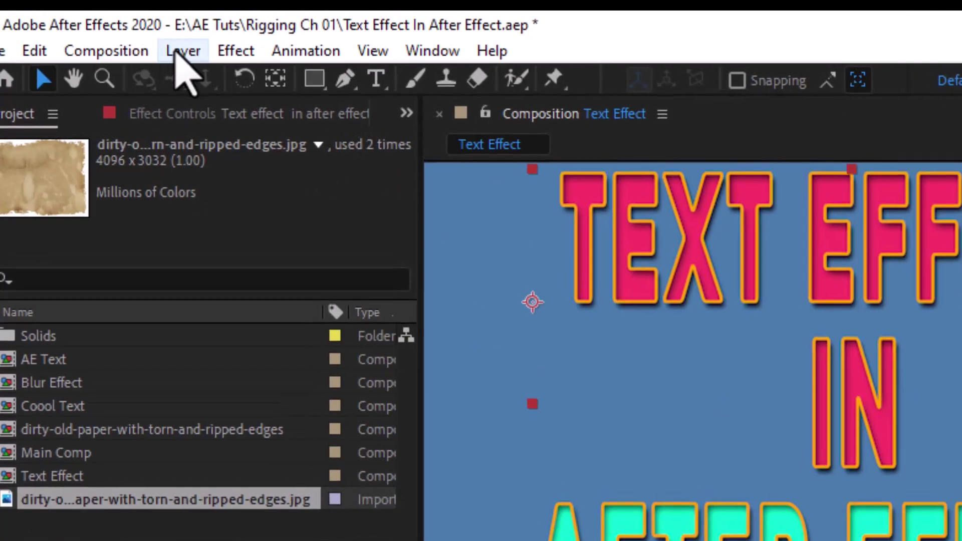
click(132, 38)
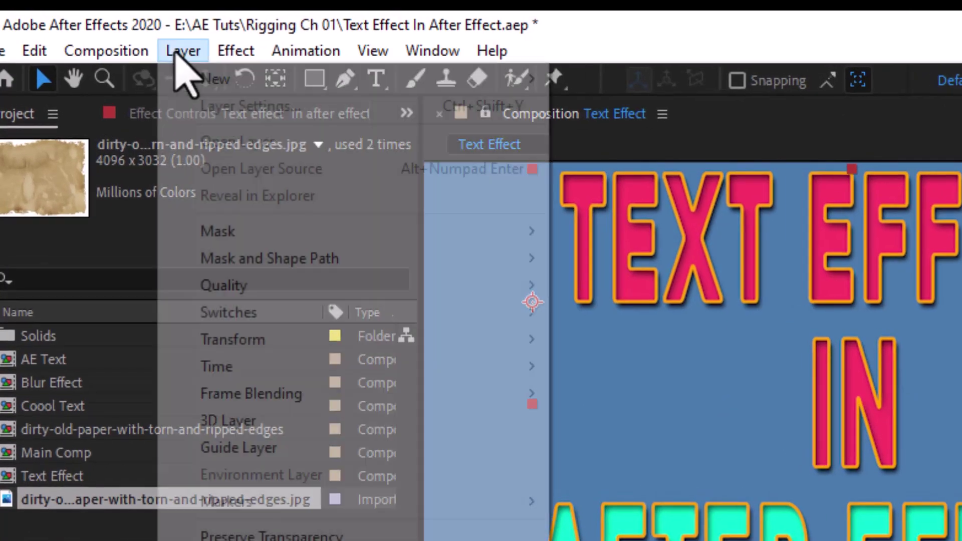
mouse_move(189, 79)
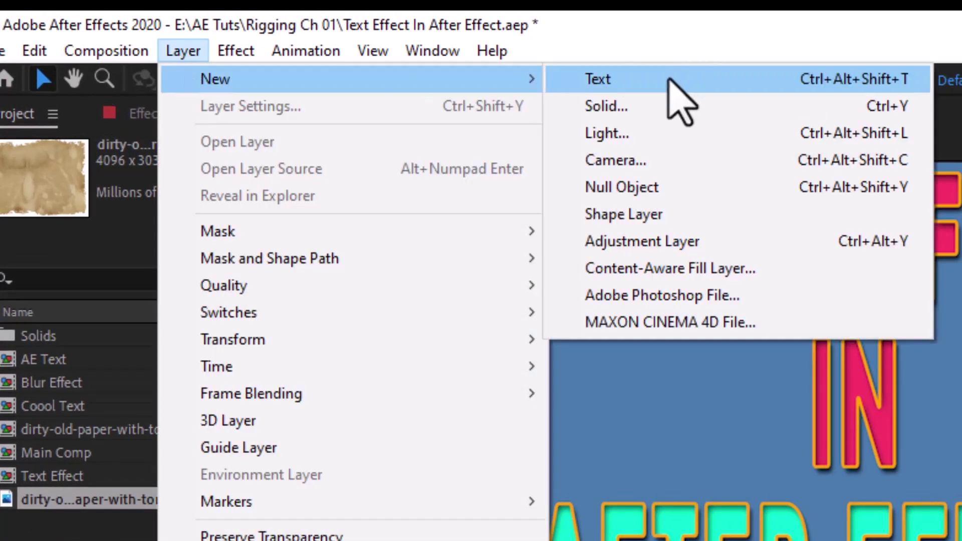
click(643, 239)
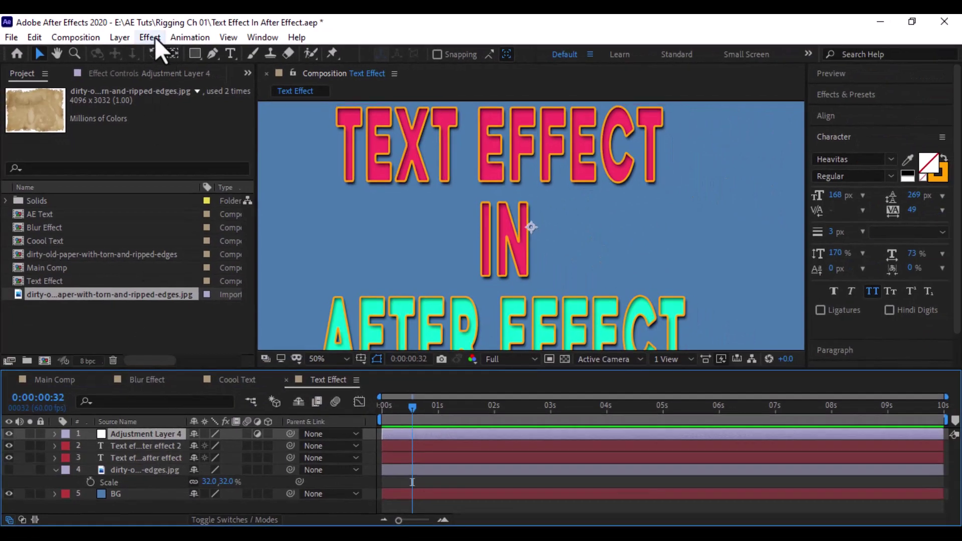
- Search the effects for "tex" and apply the Texturize effect to the adjustment layer
click(851, 142)
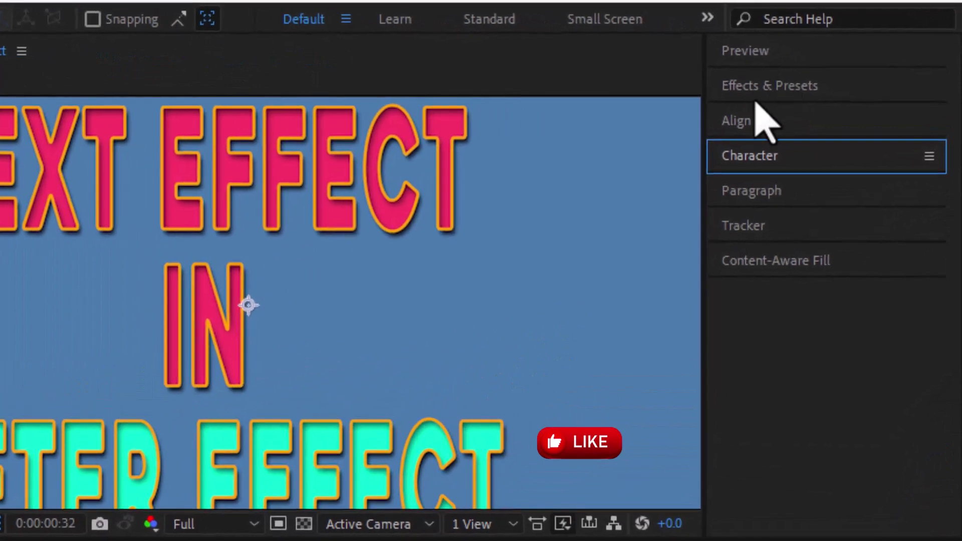
click(755, 100)
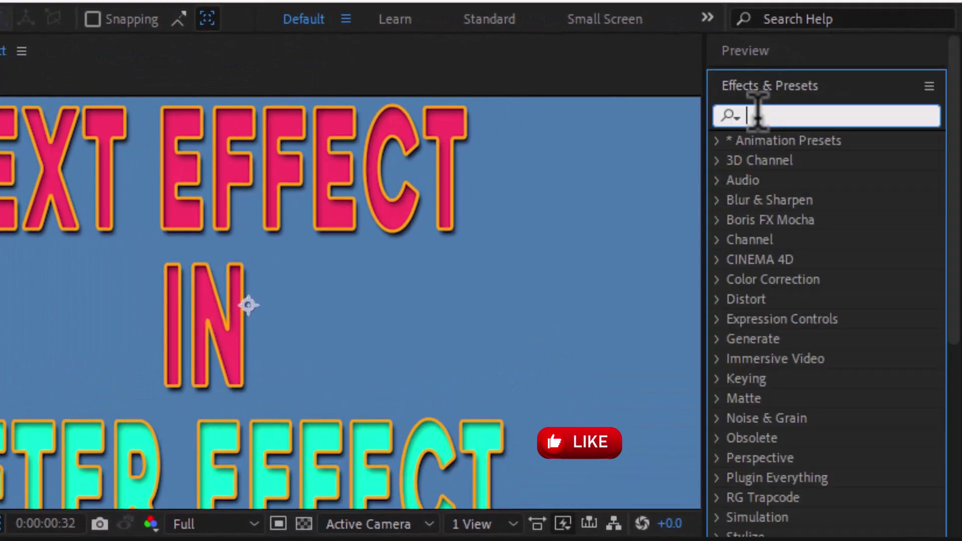
text(tex)
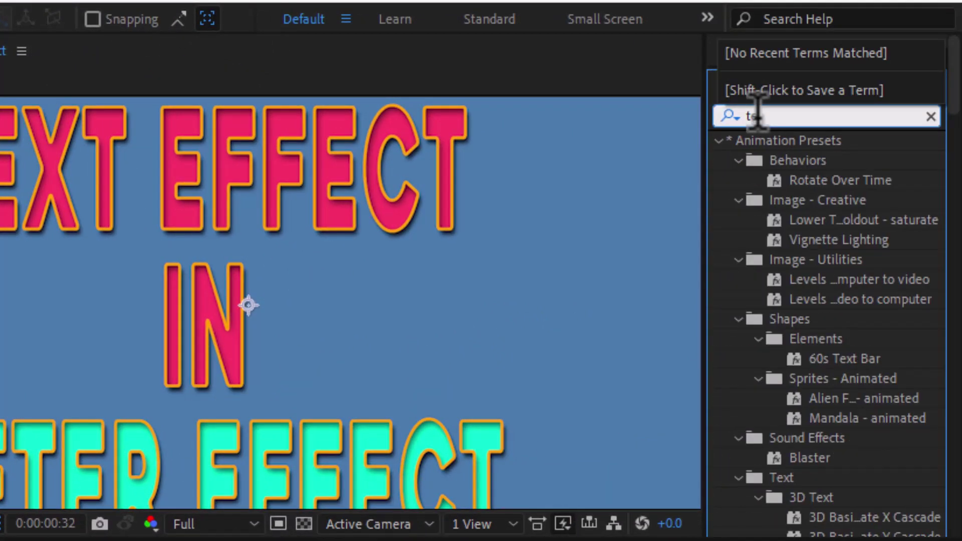
text(u)
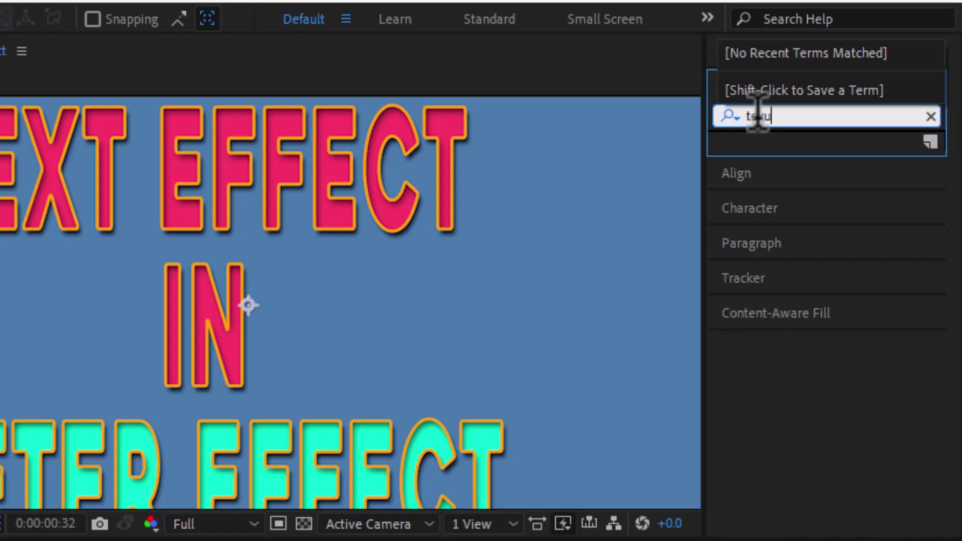
key(BackSpace)
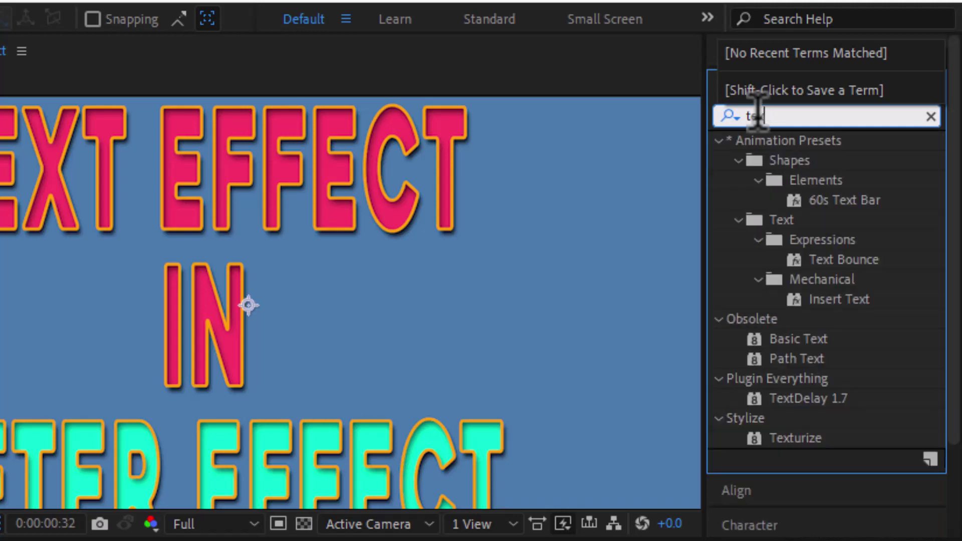
click(797, 439)
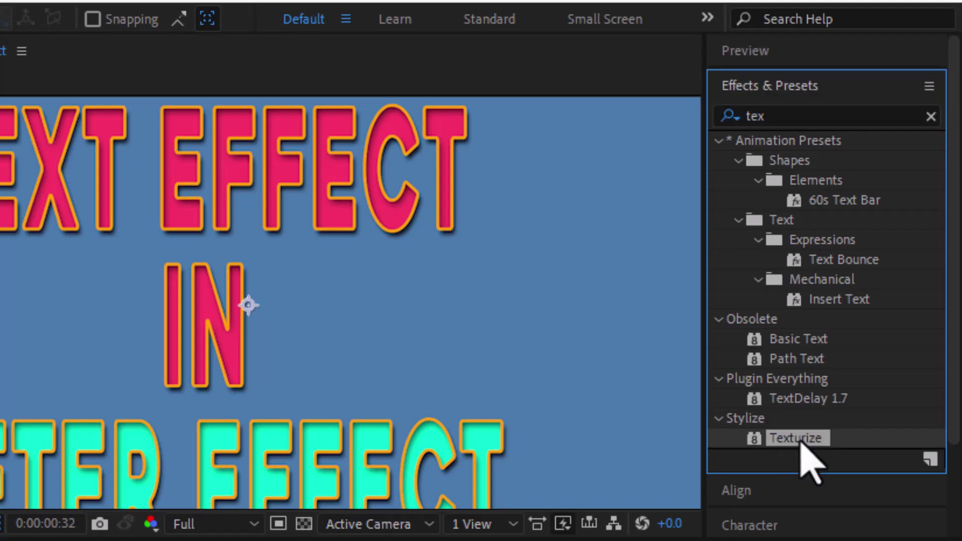
drag(798, 442, 164, 435)
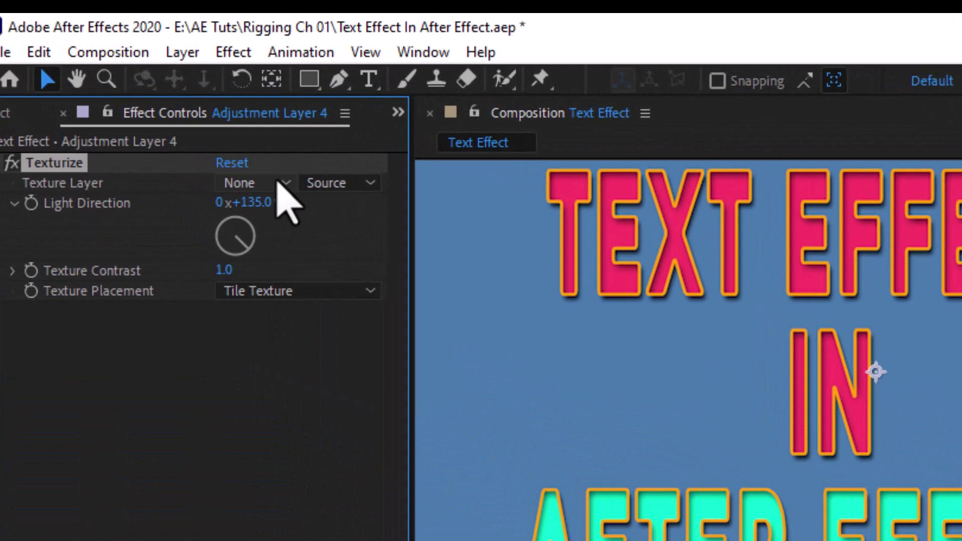
- Set Texturize's texture layer to dirty-old-paper-with-torn-and-ripped-edges.jpg, using its Effects & Masks
click(323, 185)
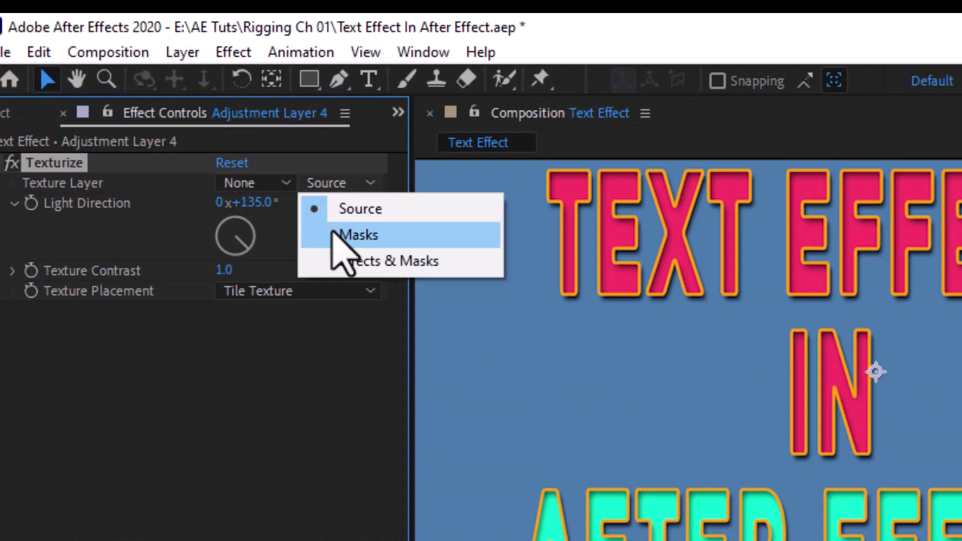
click(351, 261)
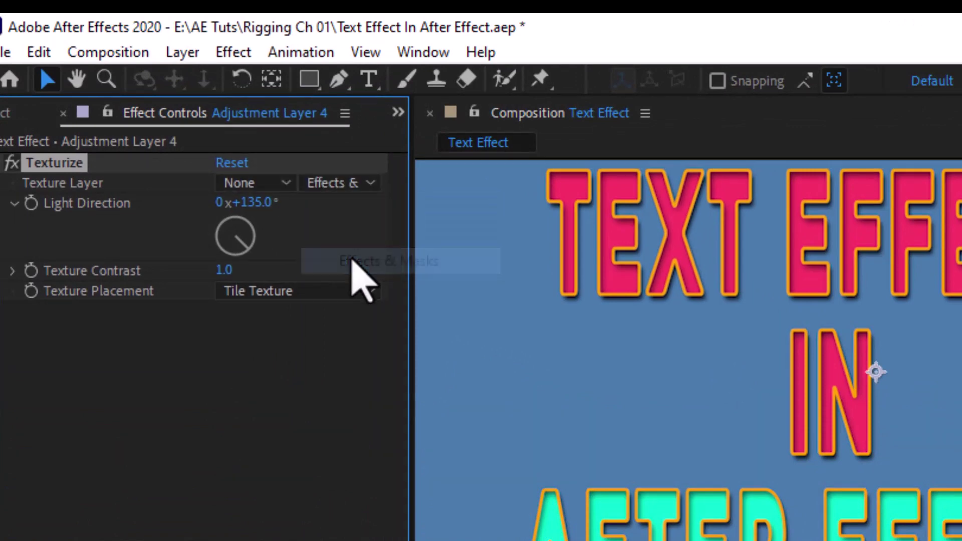
click(267, 184)
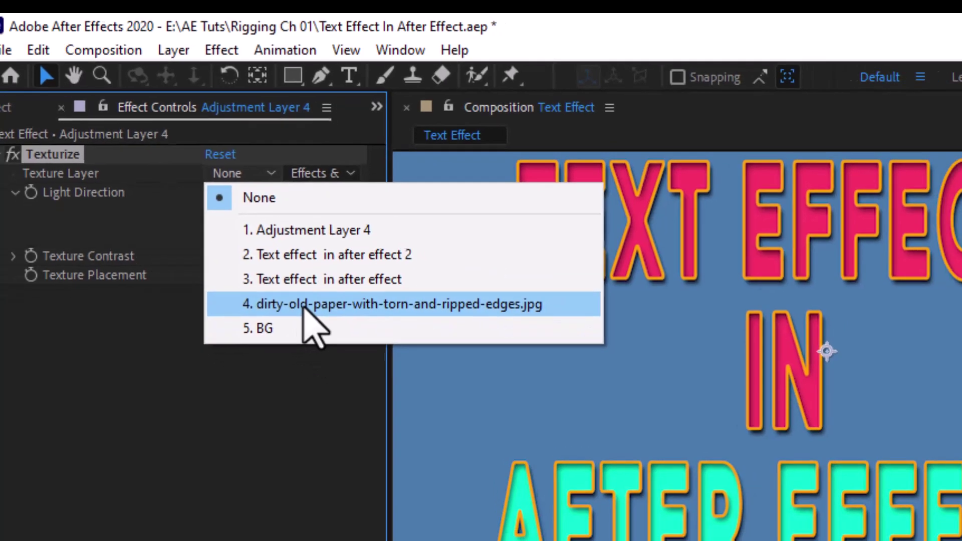
click(321, 323)
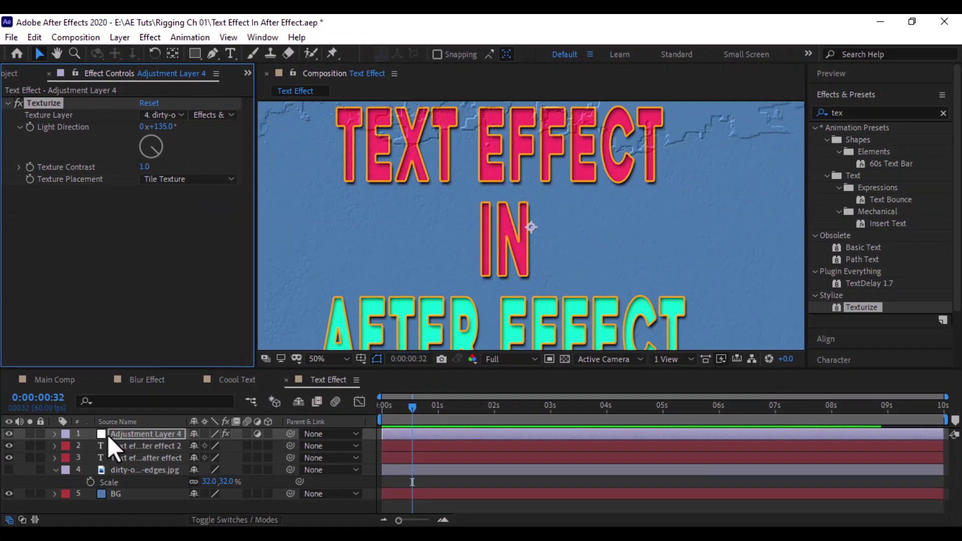
- Pre-compose the adjustment layer, both text layers and the paper texture layer into a new composition named Text, moving all attributes
shift+click(122, 470)
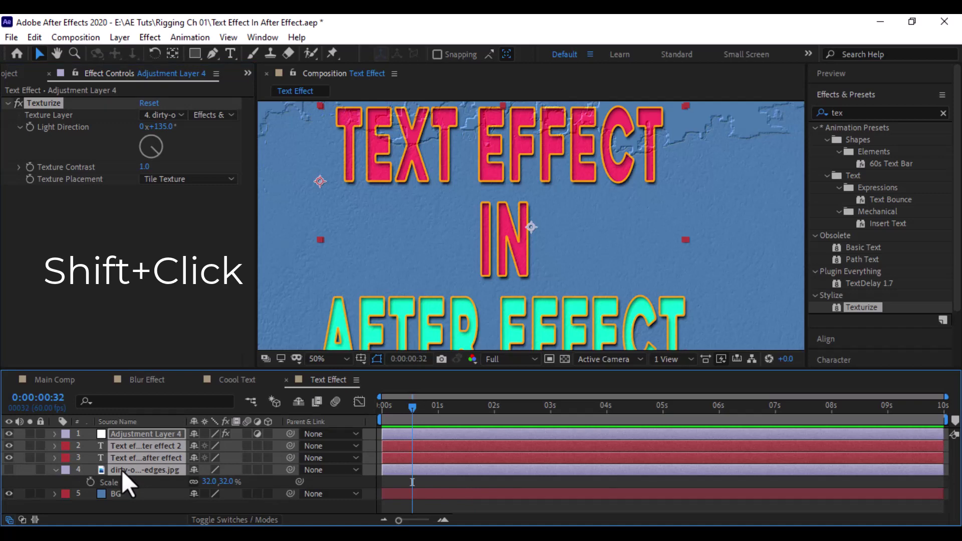
click(126, 38)
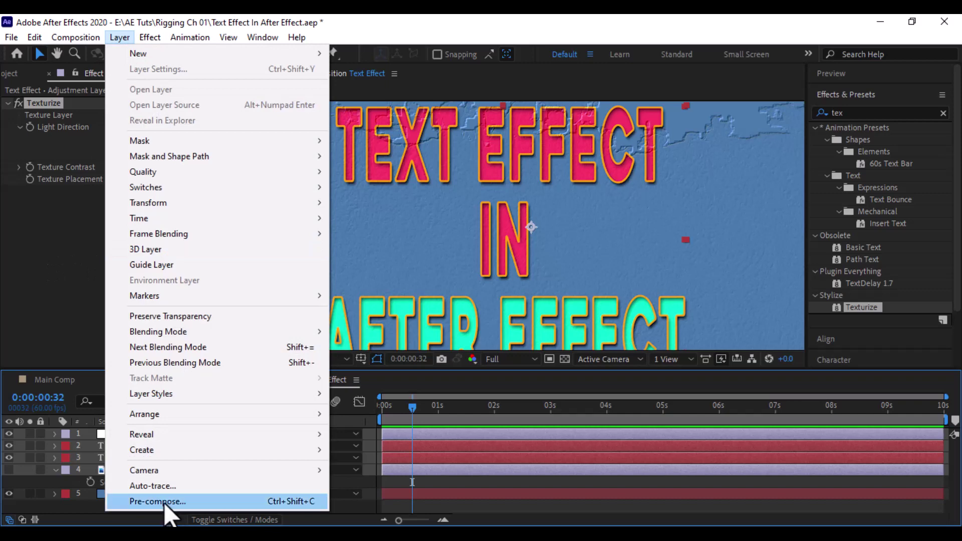
click(164, 502)
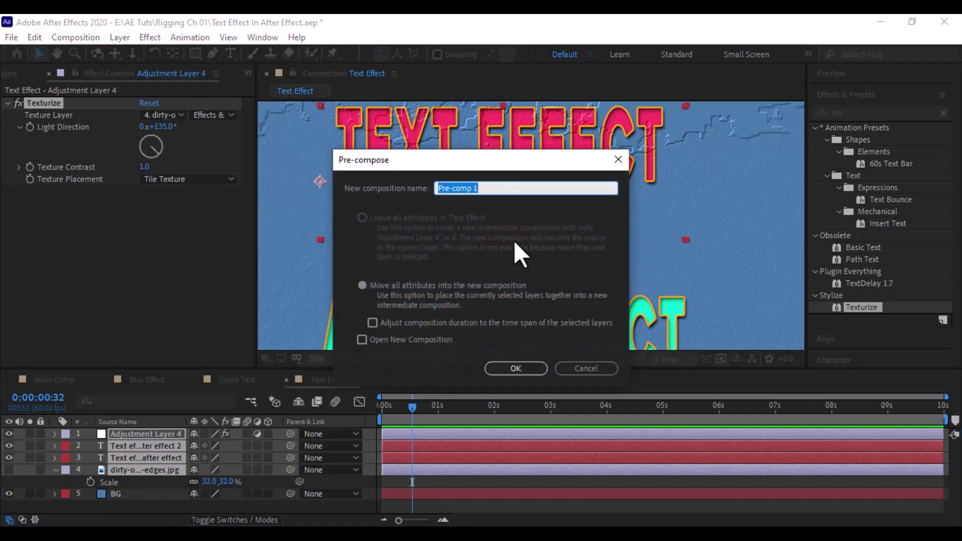
text(Text)
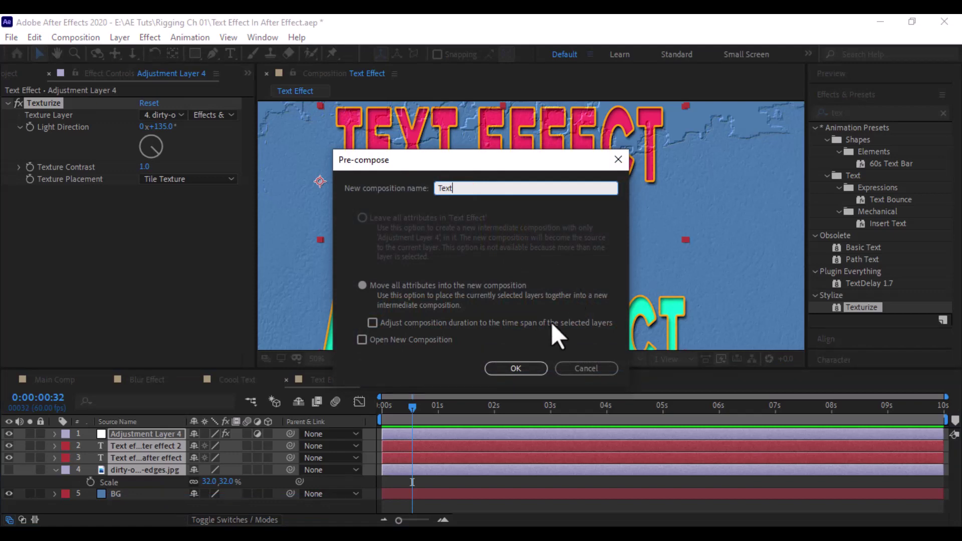
click(517, 368)
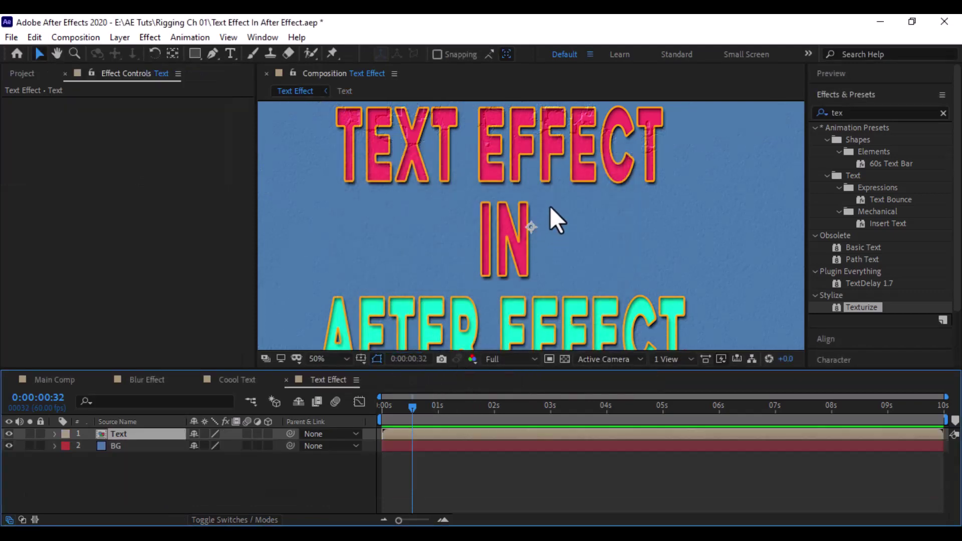
- Inspect the texture on the title's letters up close and open the Text pre-composition
scroll(558, 146, up, 2)
key(space)
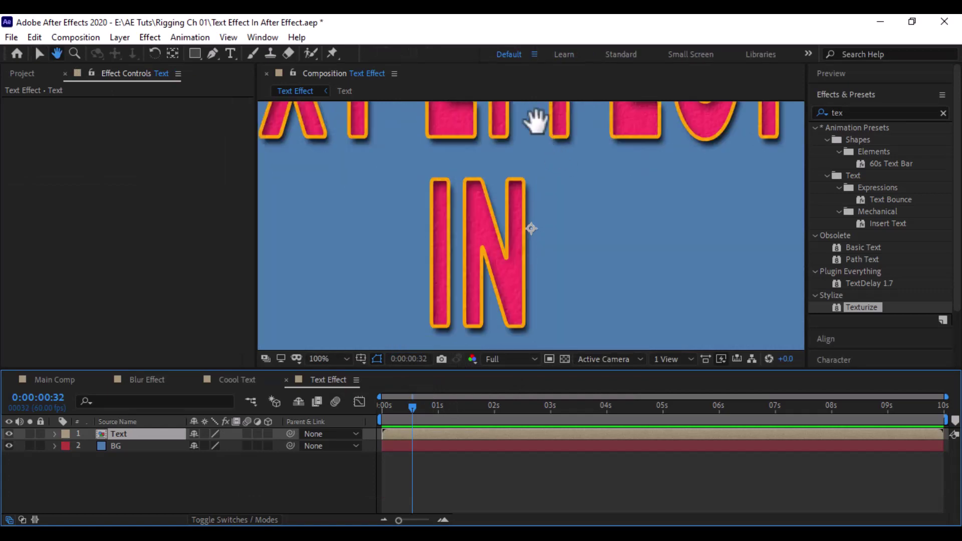
drag(535, 118, 591, 302)
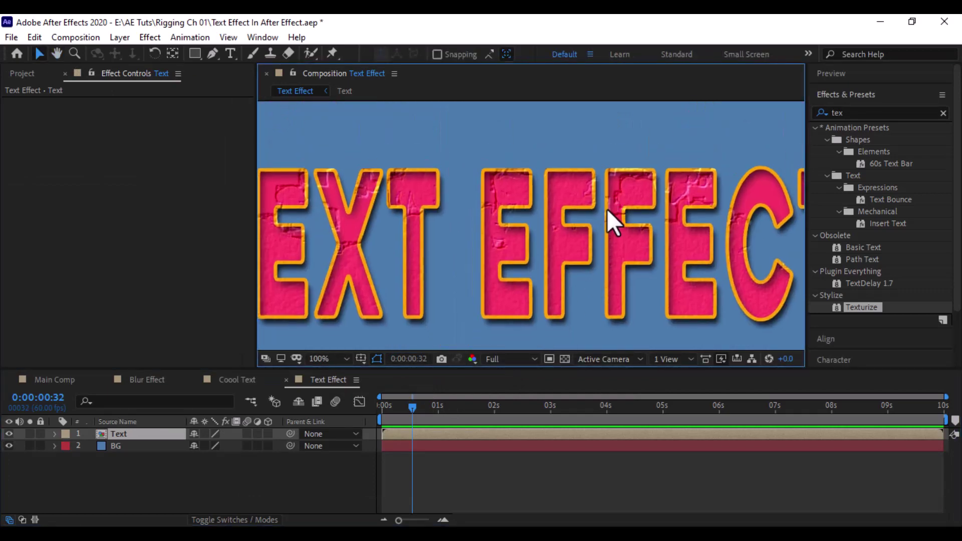
scroll(606, 209, up, 1)
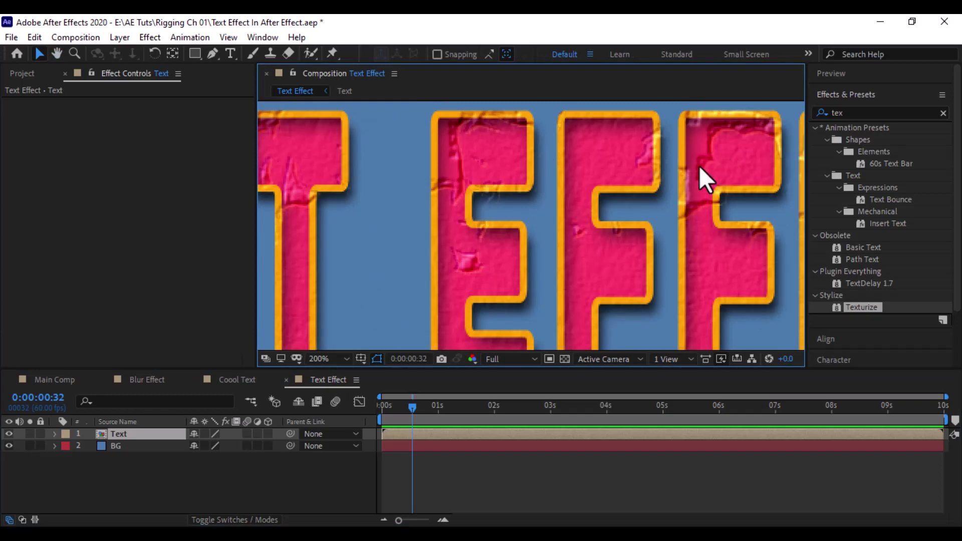
double_click(135, 432)
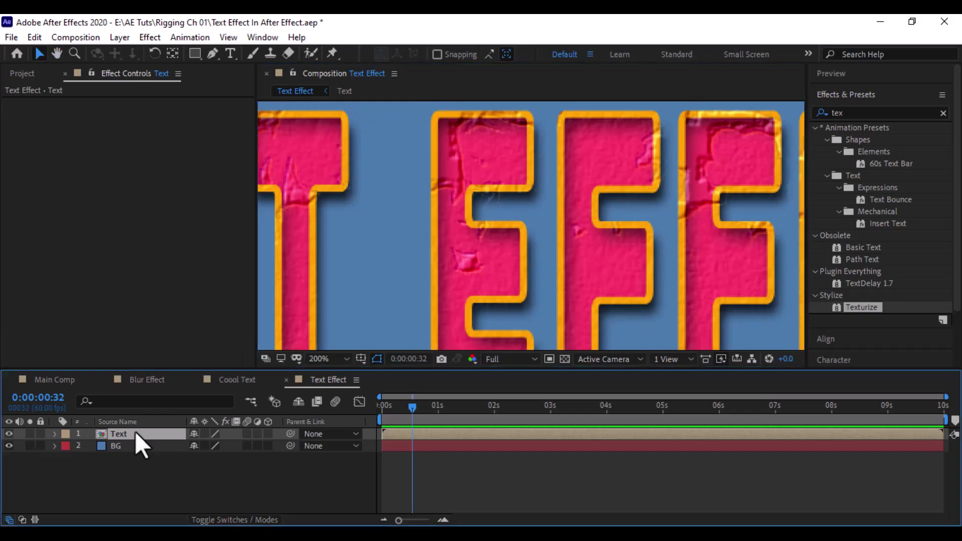
scroll(416, 263, down, 2)
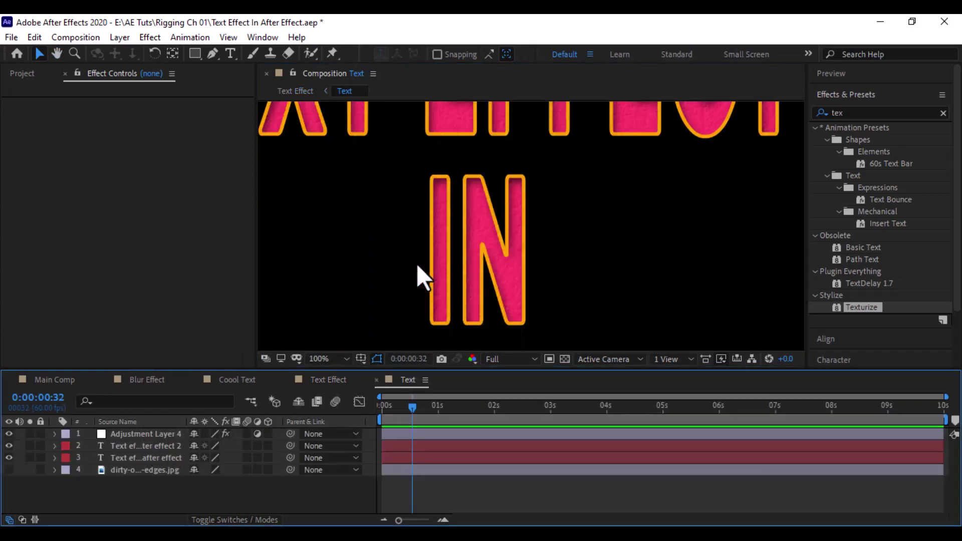
scroll(417, 264, down, 2)
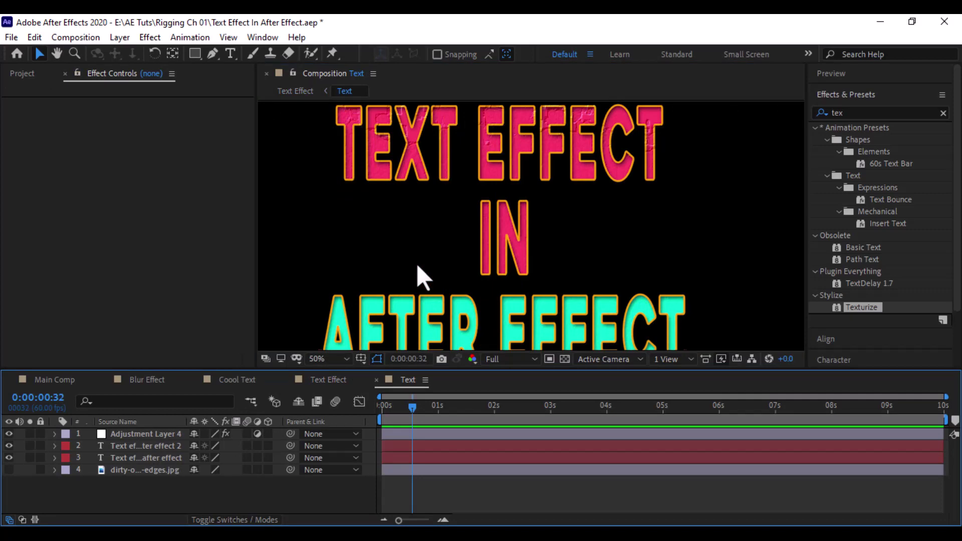
- Set the Light Direction of the adjustment layer's Texturize effect to 120°
click(146, 433)
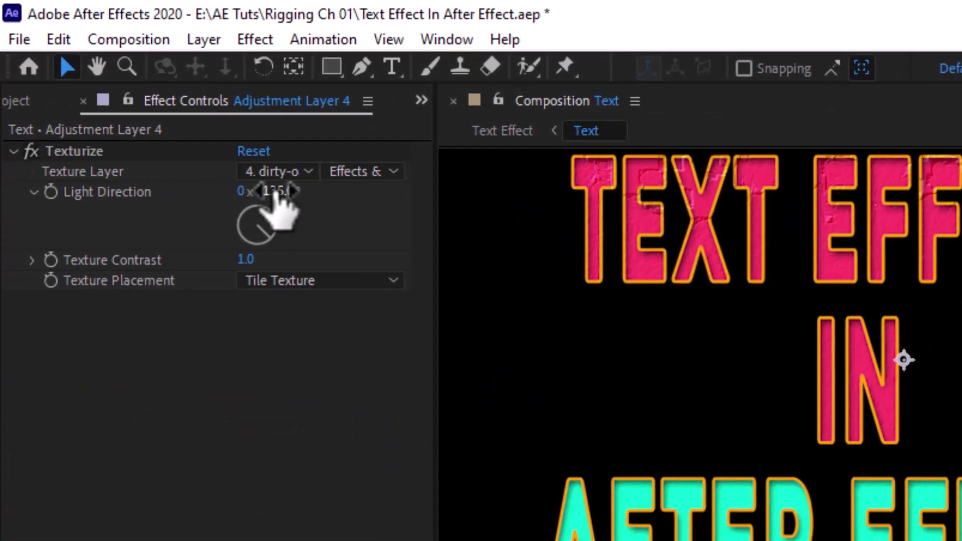
drag(275, 192, 256, 195)
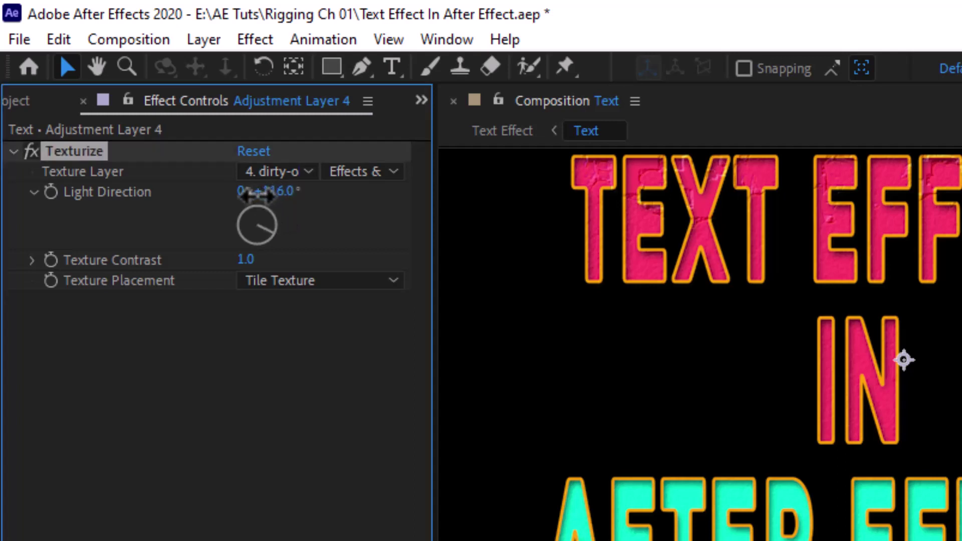
click(271, 193)
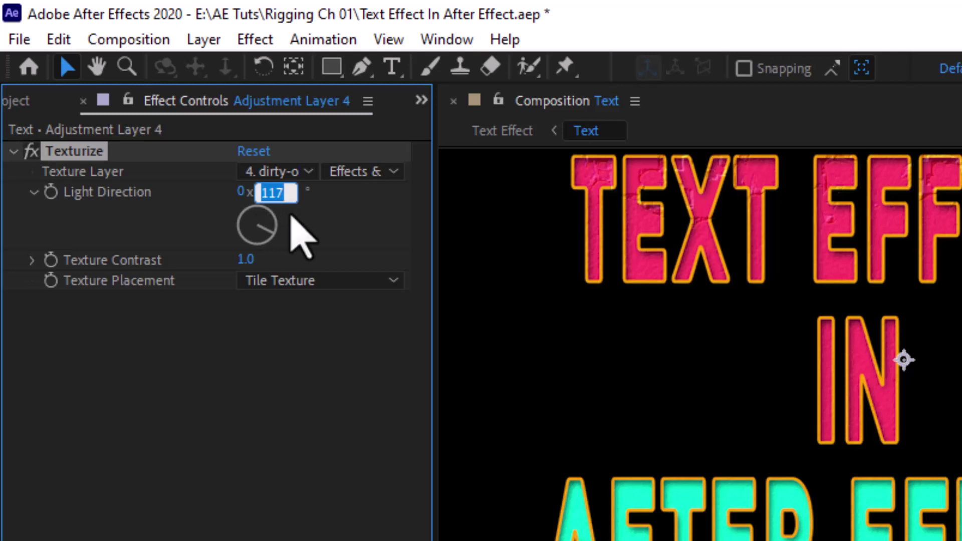
text(120)
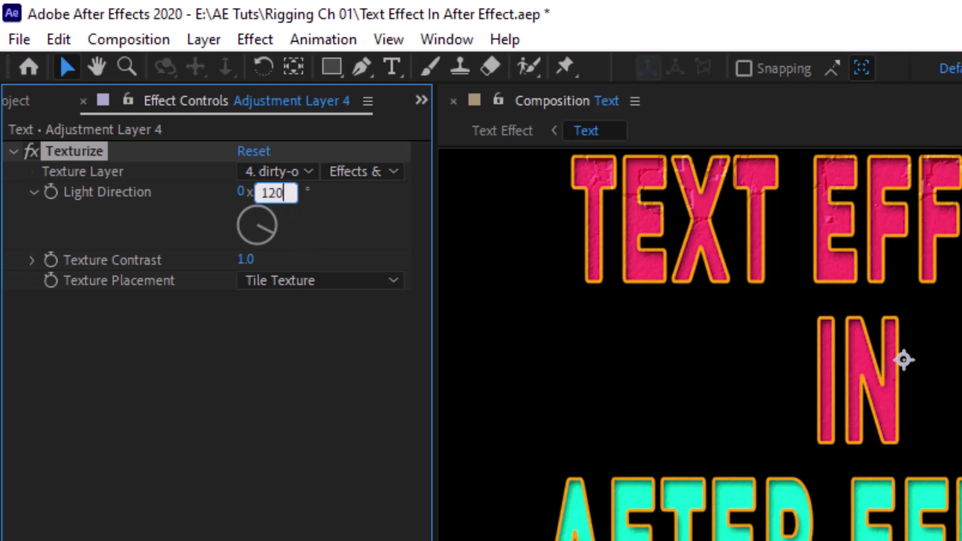
click(258, 376)
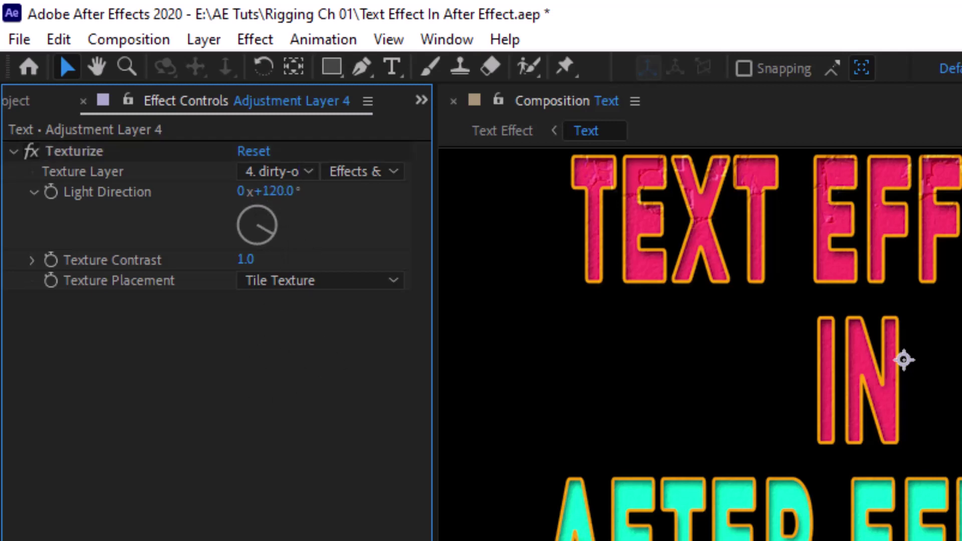
- Set Texturize's Texture Contrast to 1.5 while viewing the title's first line up close
scroll(904, 359, up, 2)
key(space)
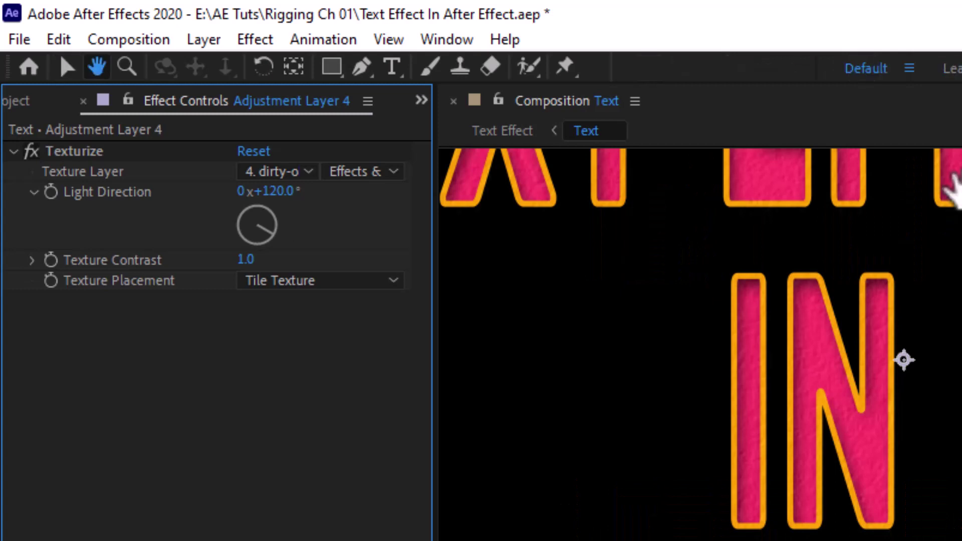
drag(956, 190, 961, 456)
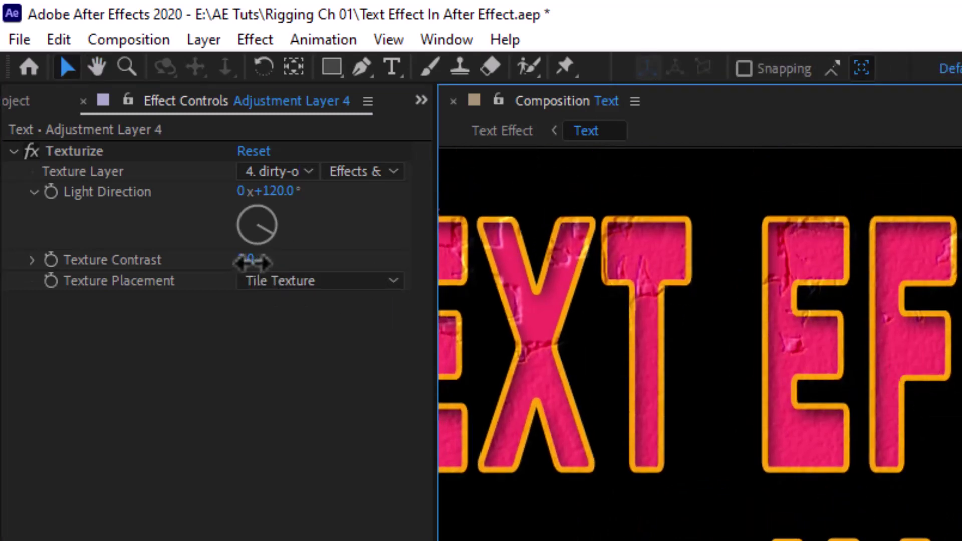
drag(250, 262, 309, 262)
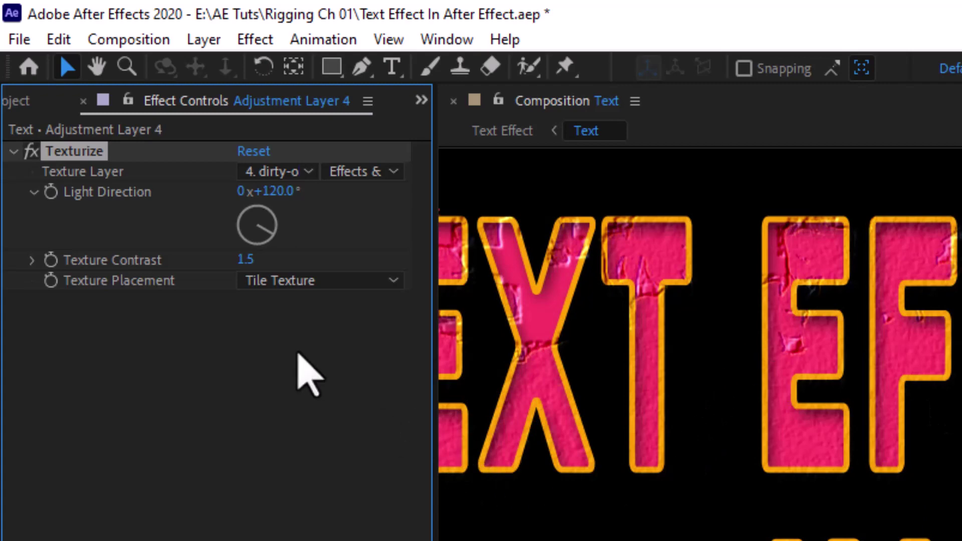
- Compare Center Texture with Stretch Texture to Fit and set Texturize's Texture Placement to Center Texture
click(291, 281)
click(300, 333)
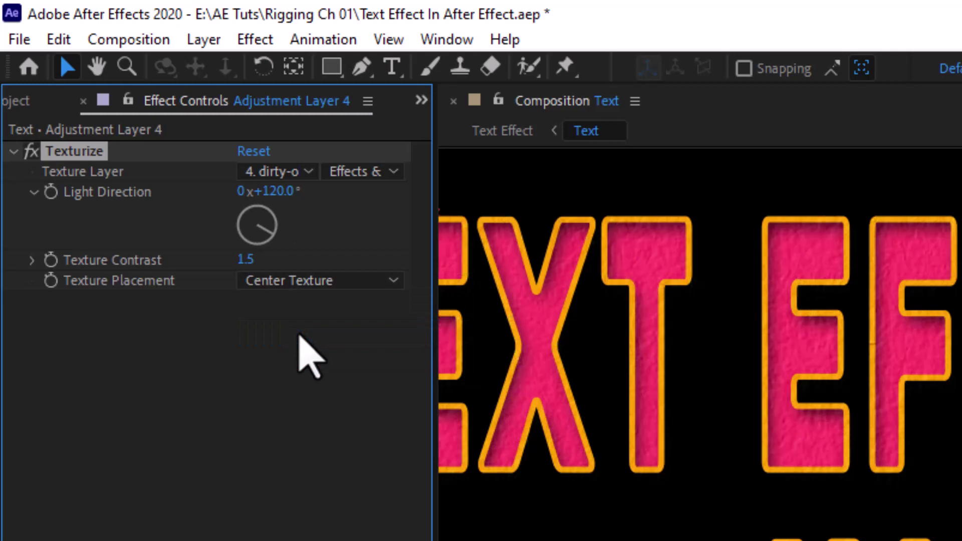
click(297, 283)
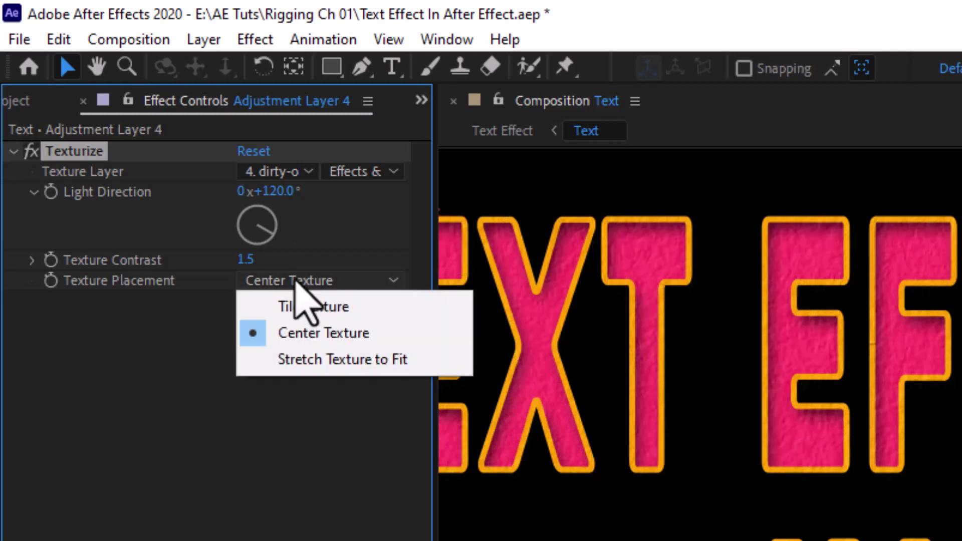
click(297, 357)
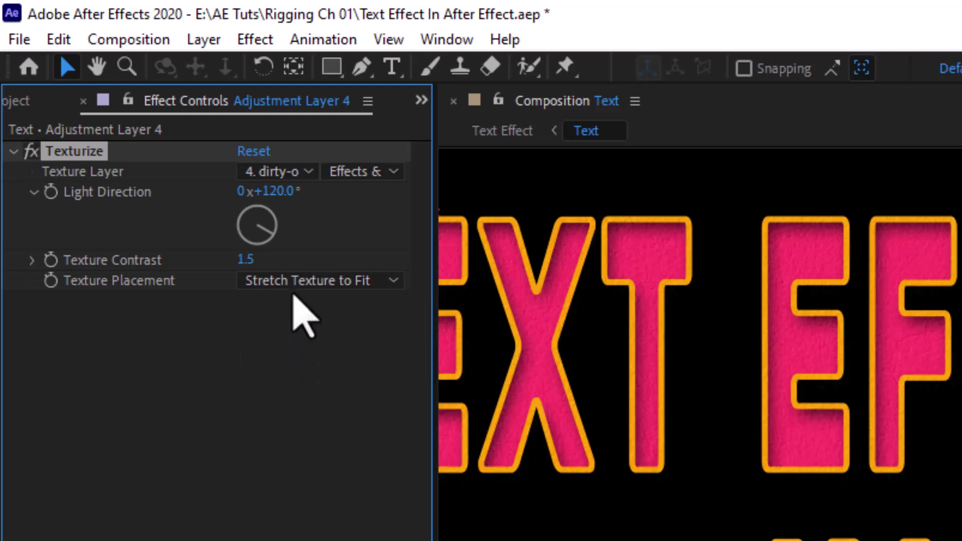
click(296, 282)
click(298, 332)
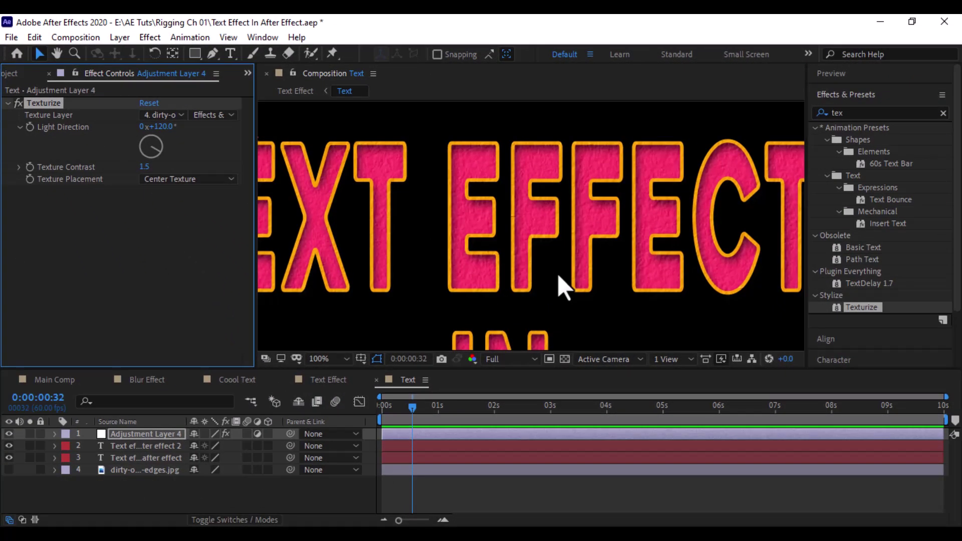
- Return to the Text Effect composition and duplicate the Text pre-composition layer
click(321, 358)
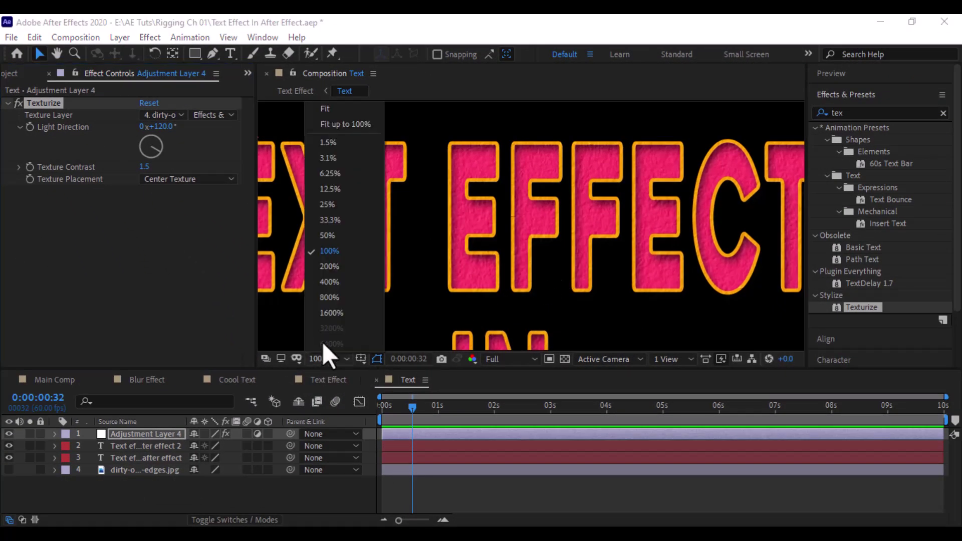
click(354, 126)
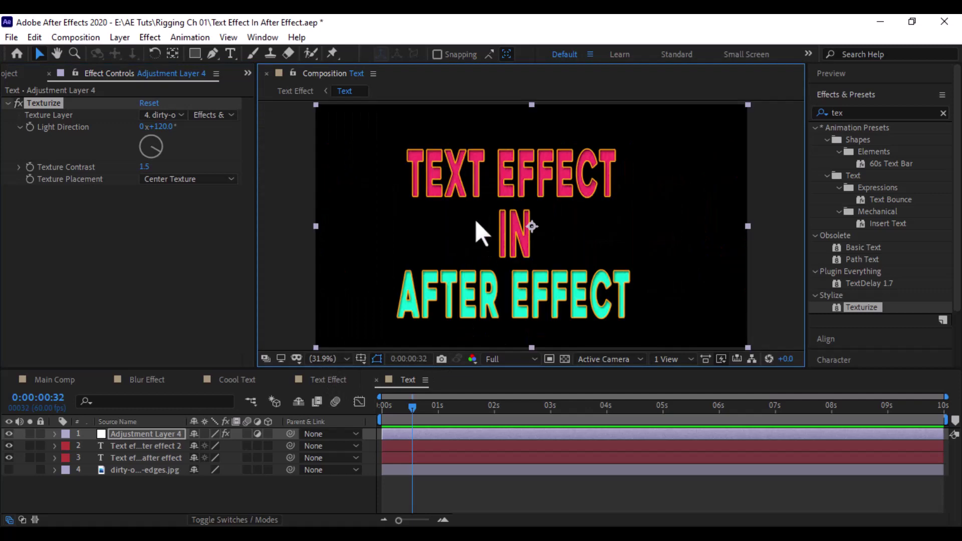
key(slash)
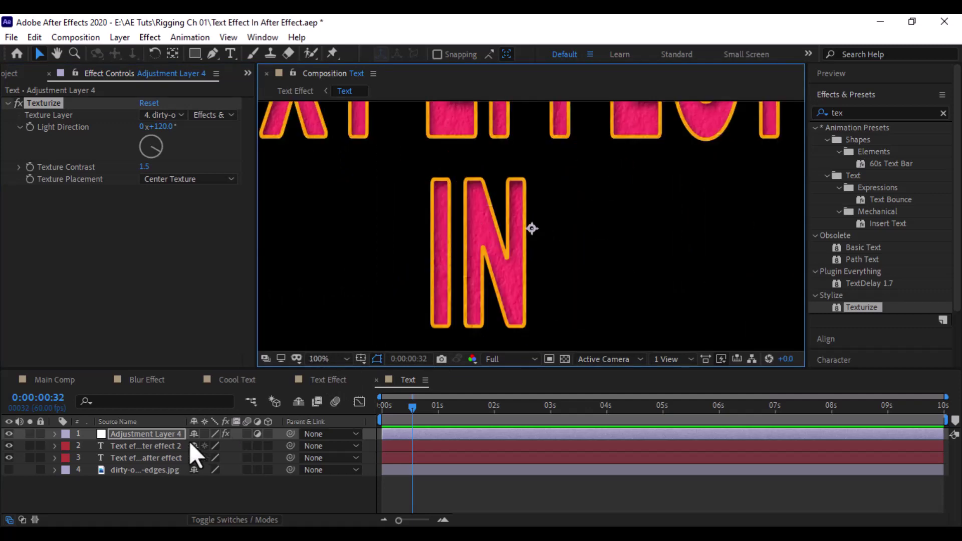
click(321, 380)
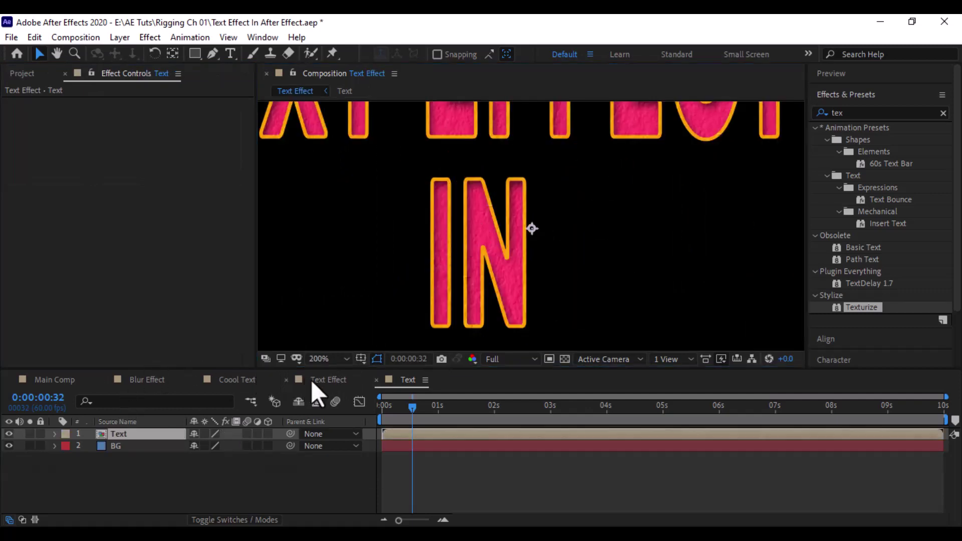
click(317, 361)
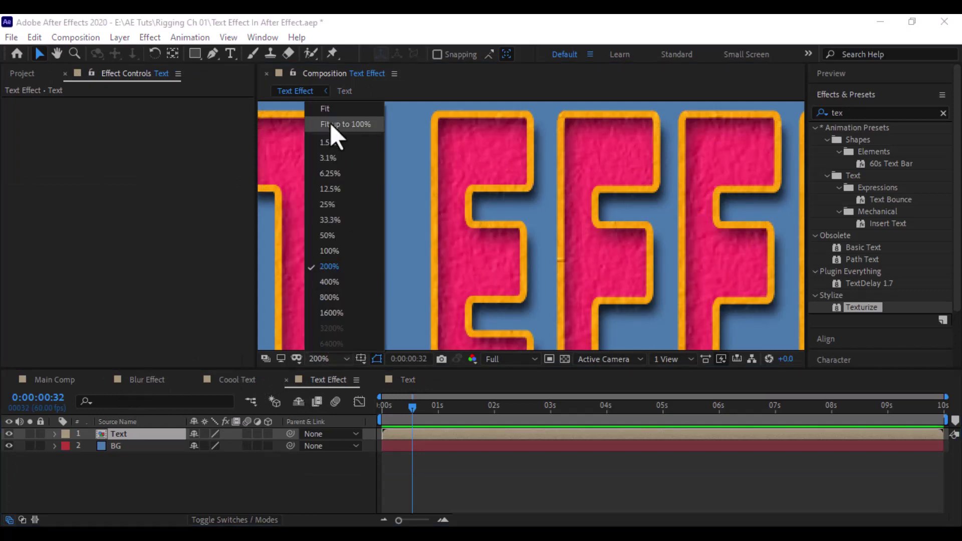
click(330, 126)
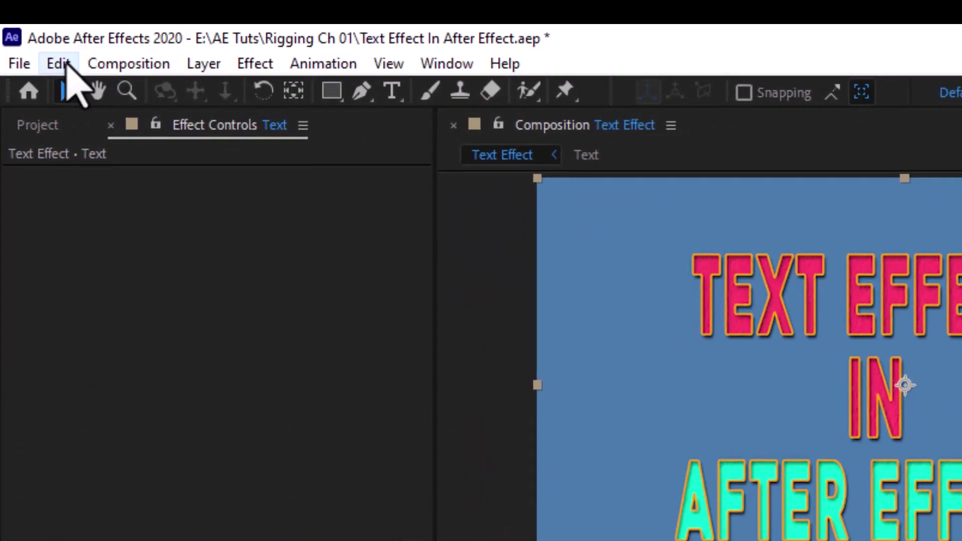
click(59, 64)
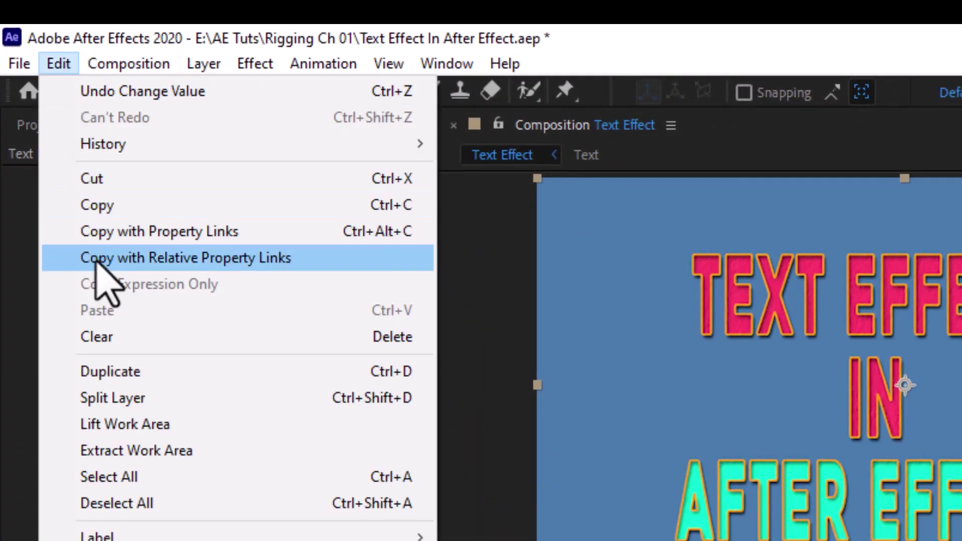
click(90, 372)
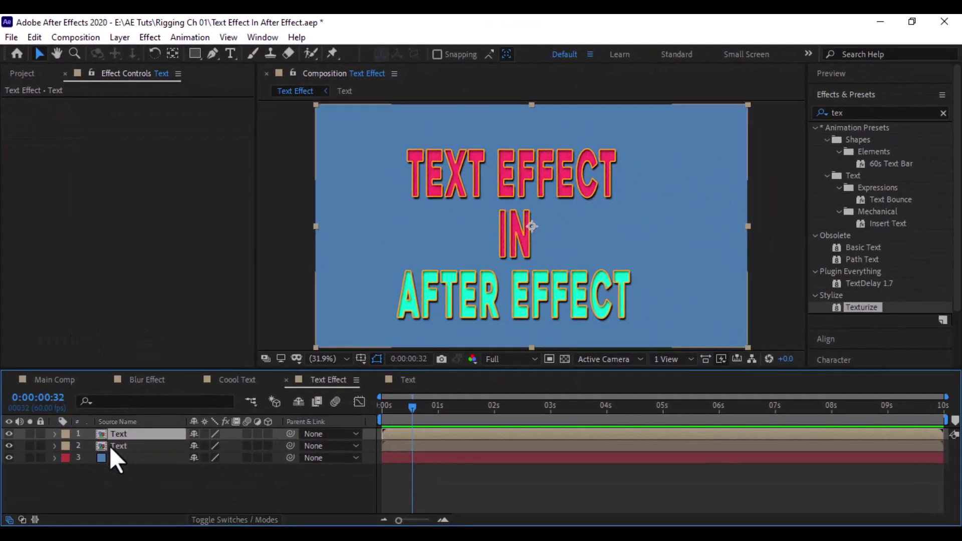
- Apply the Generate category's Fill effect to the lower of the two Text layers
click(111, 447)
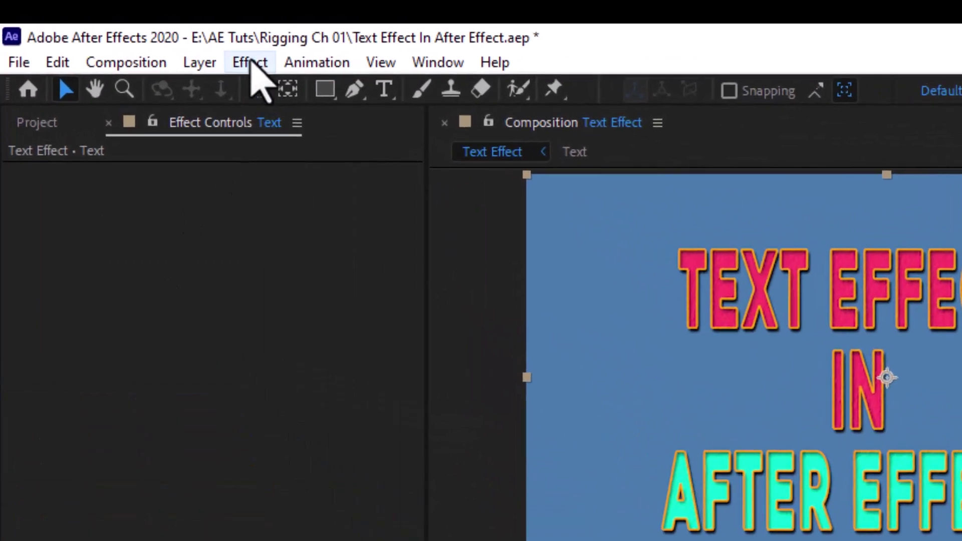
click(149, 37)
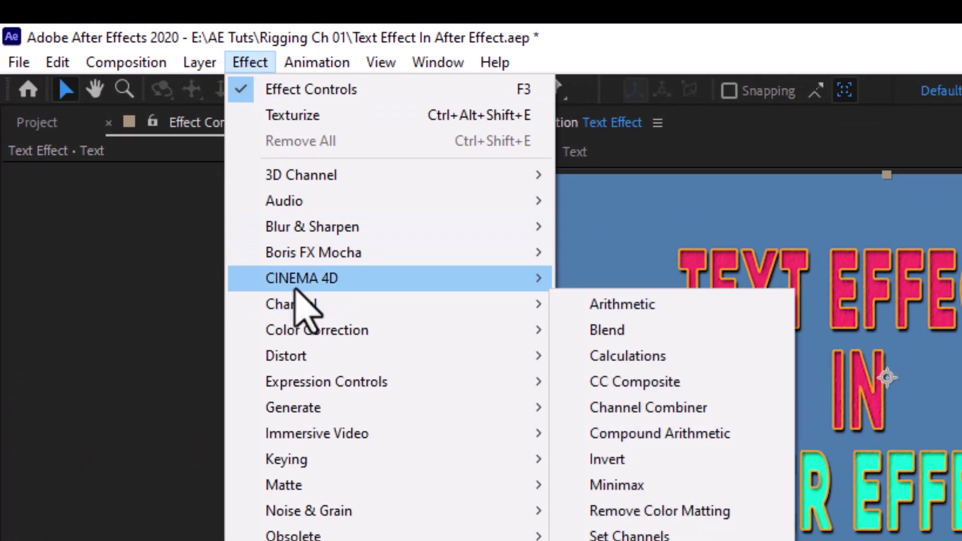
mouse_move(298, 409)
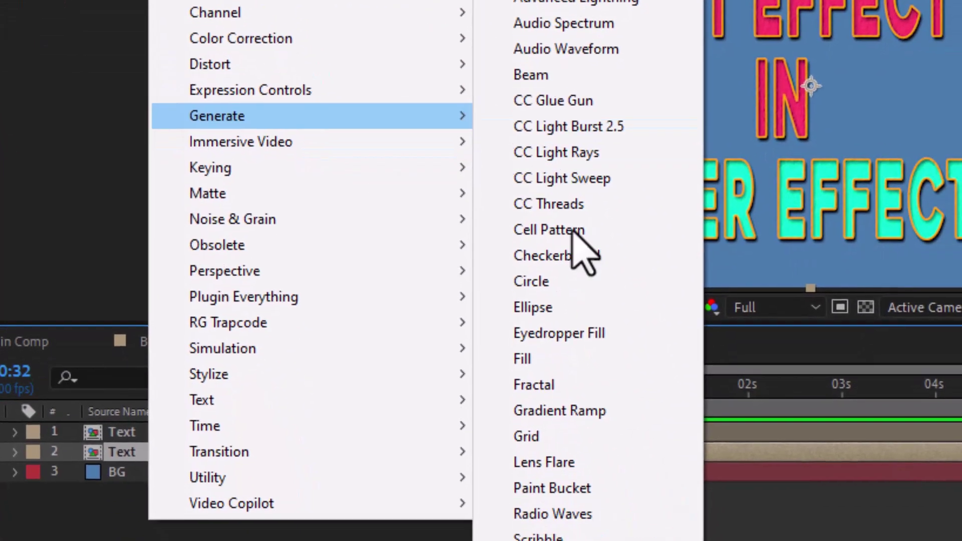
click(565, 357)
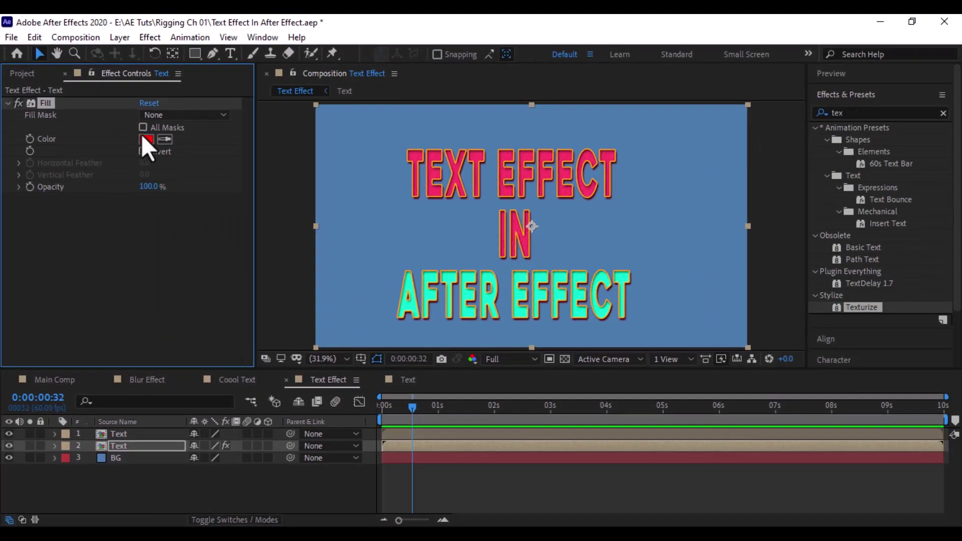
- Set the Fill effect's color on the lower Text layer to black (000000)
click(146, 140)
drag(301, 279, 281, 323)
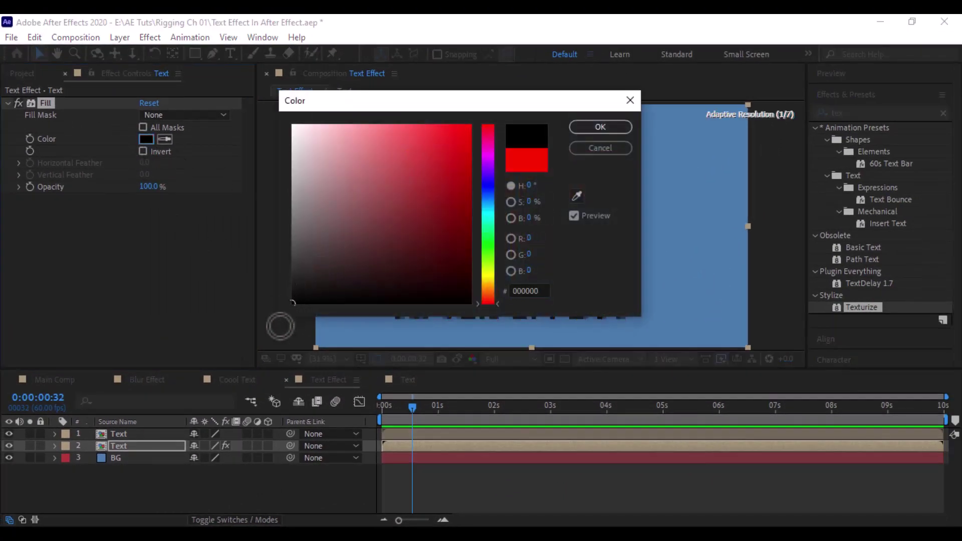
click(601, 127)
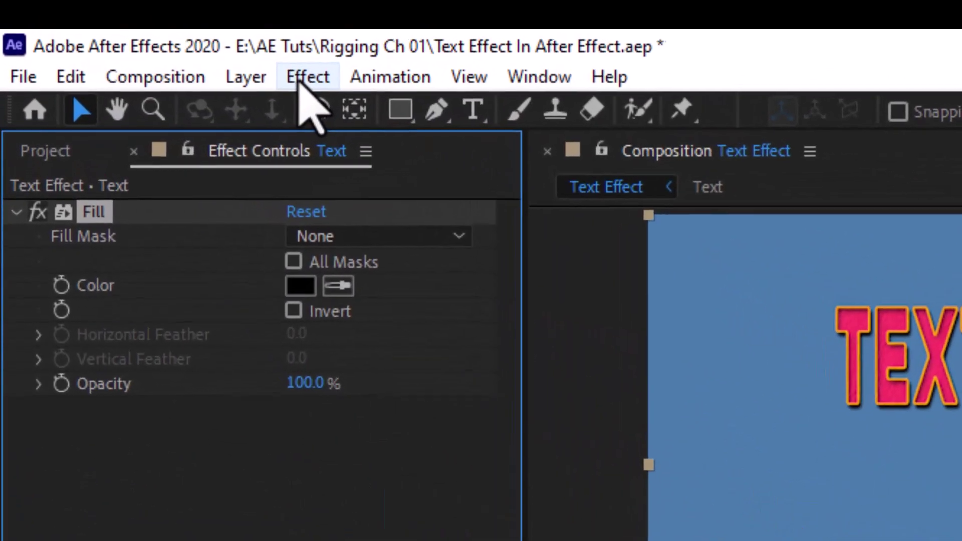
- Apply the Blur & Sharpen category's CC Radial Blur to the lower Text layer with Amount 68 and Type Straight Zoom
click(303, 78)
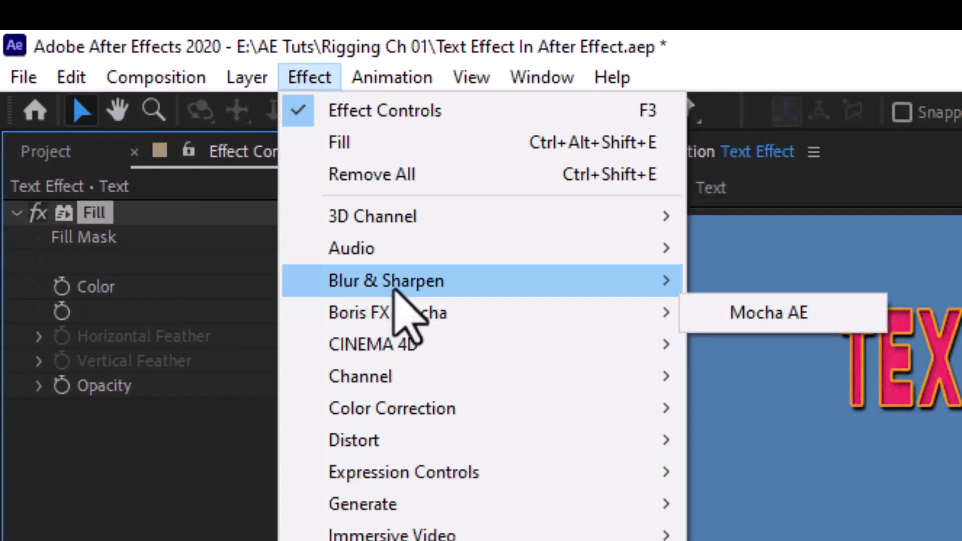
mouse_move(647, 282)
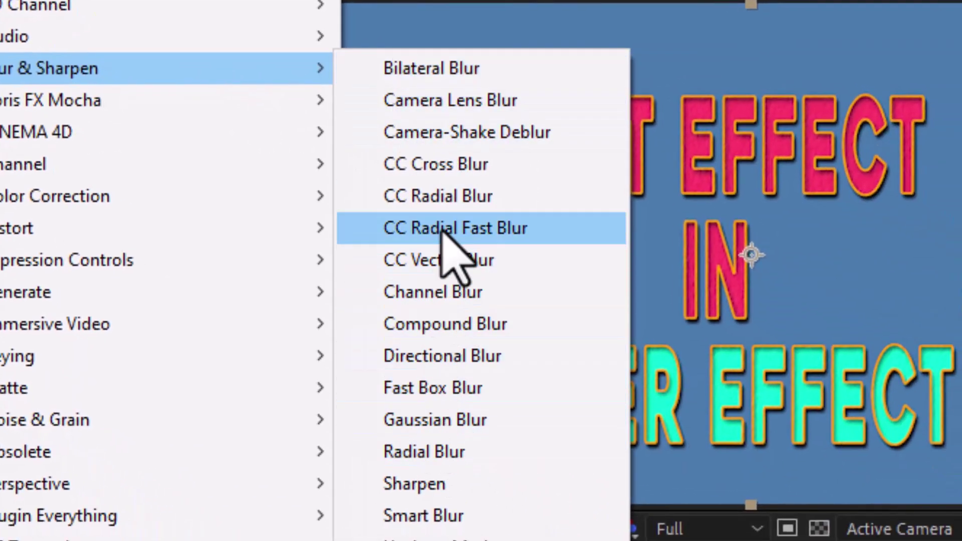
click(446, 198)
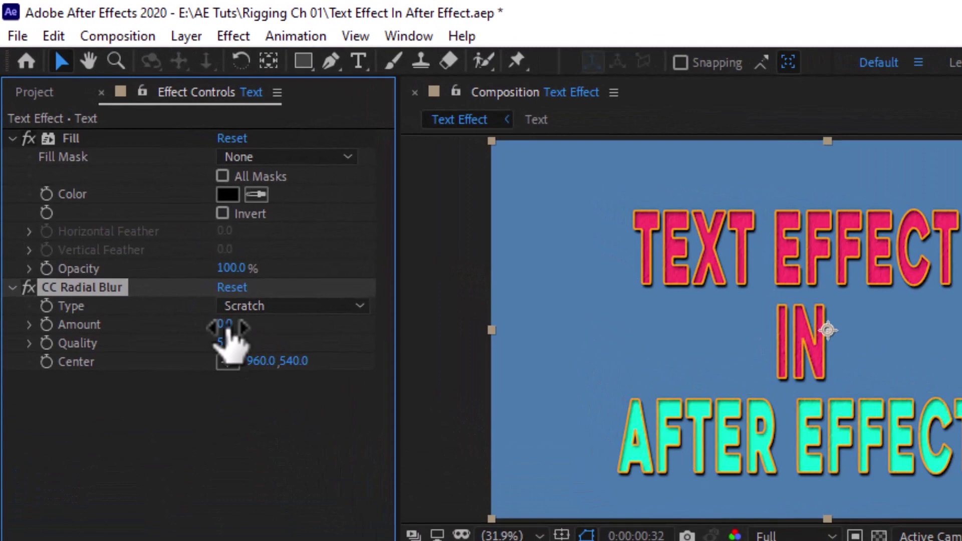
drag(225, 325, 323, 323)
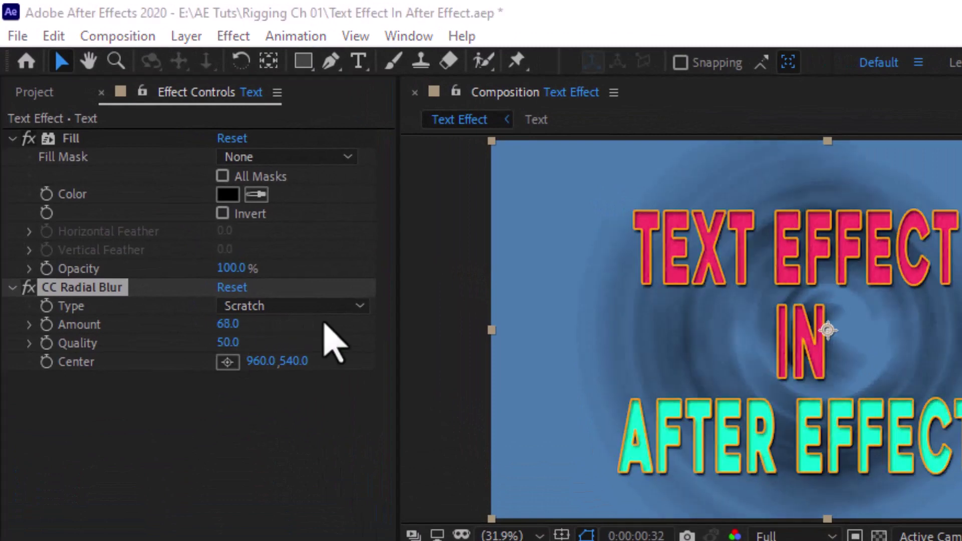
click(319, 307)
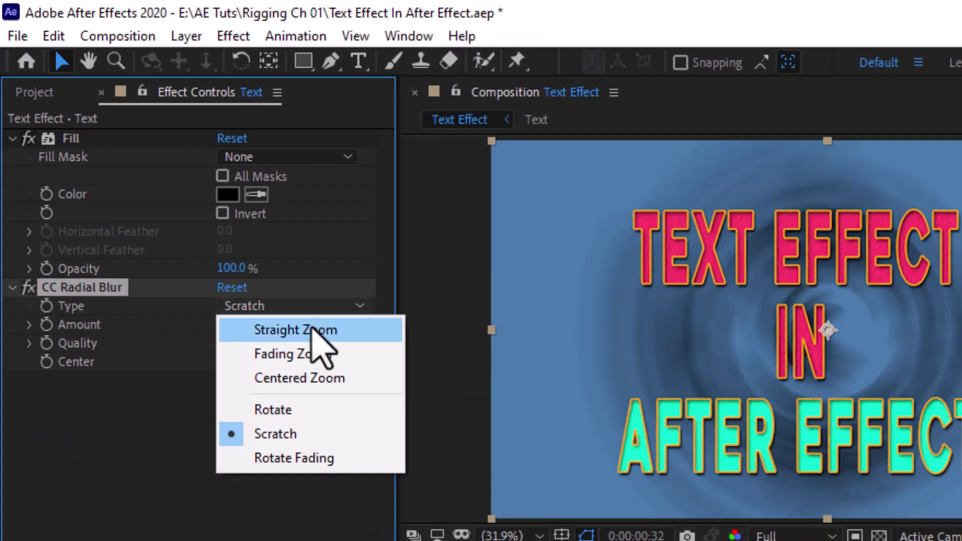
click(318, 351)
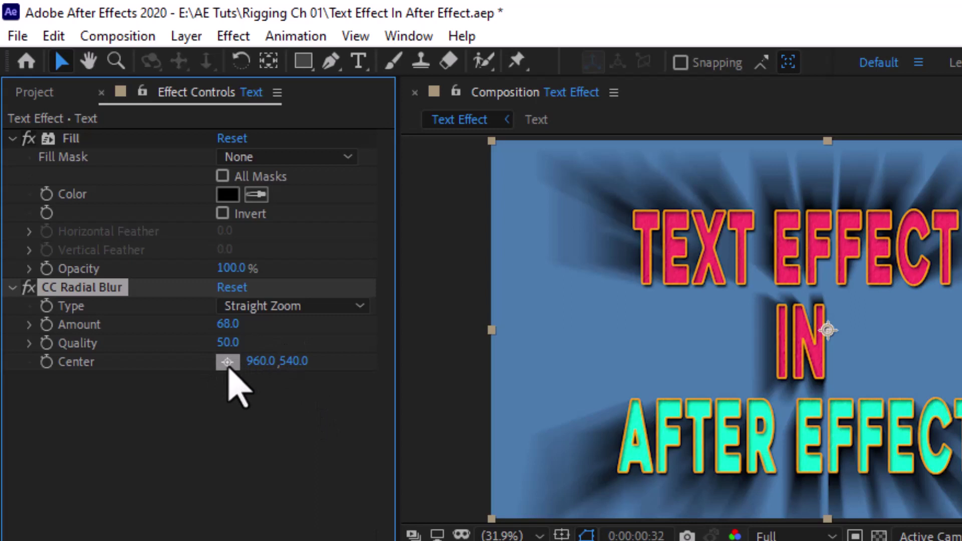
- Move CC Radial Blur's Center above the frame's upper-left corner at about 32.3, -272.6 and set its Amount to 100
click(228, 362)
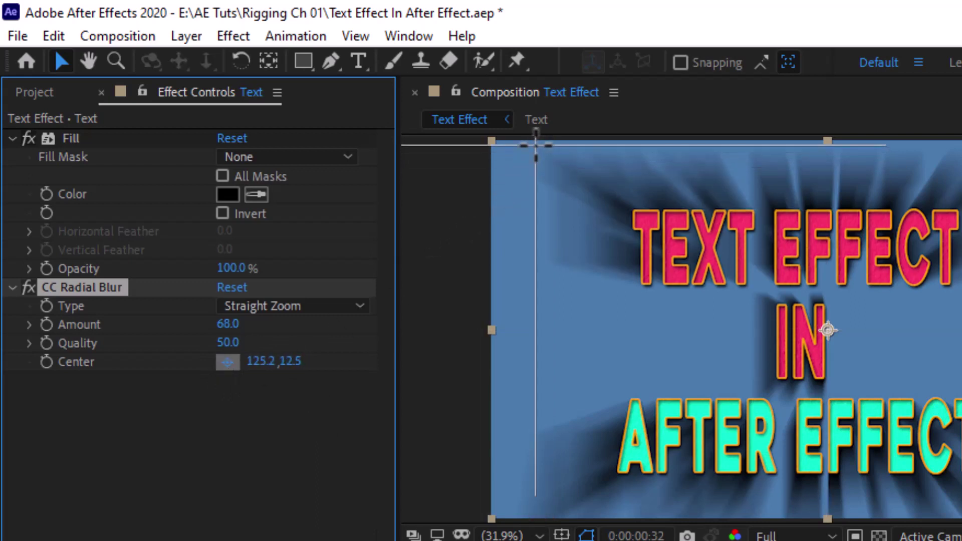
click(535, 145)
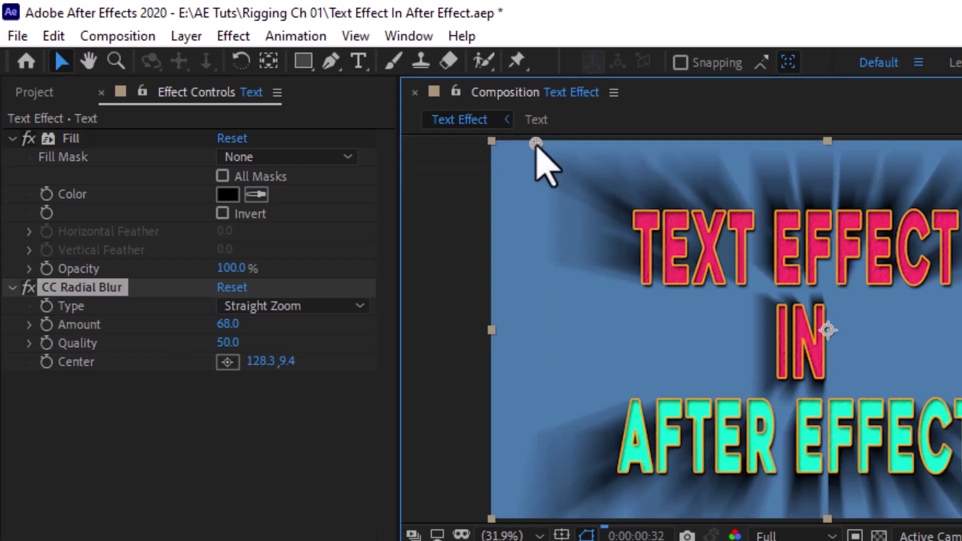
click(774, 540)
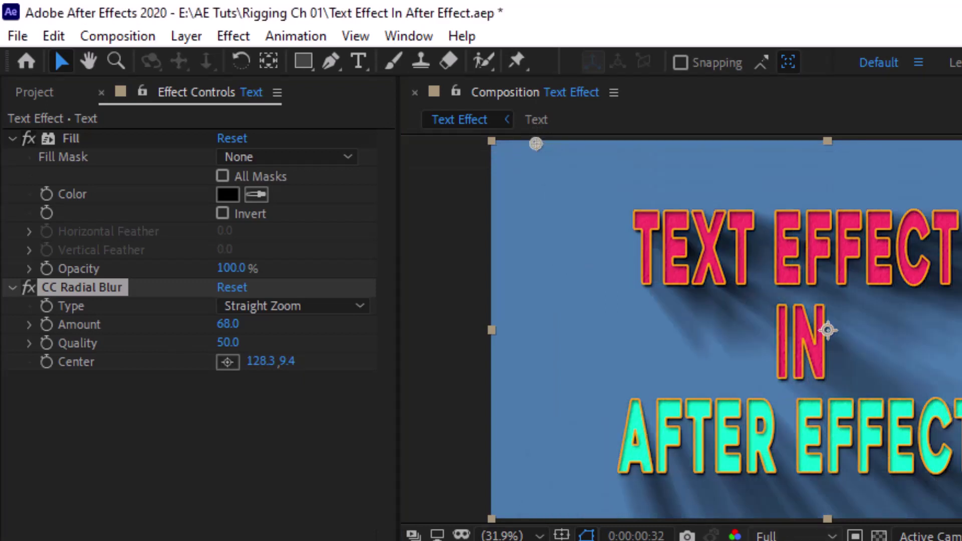
scroll(721, 342, down, 2)
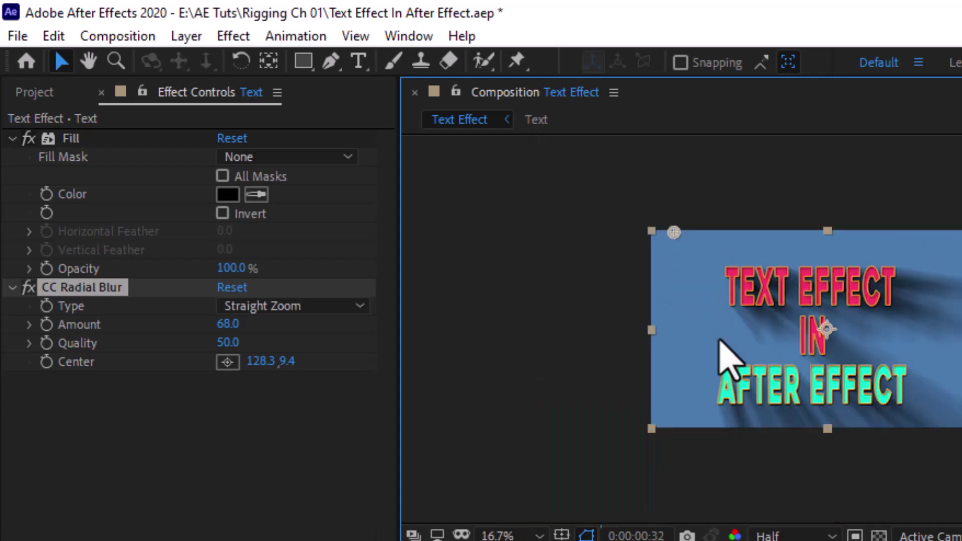
drag(675, 232, 657, 177)
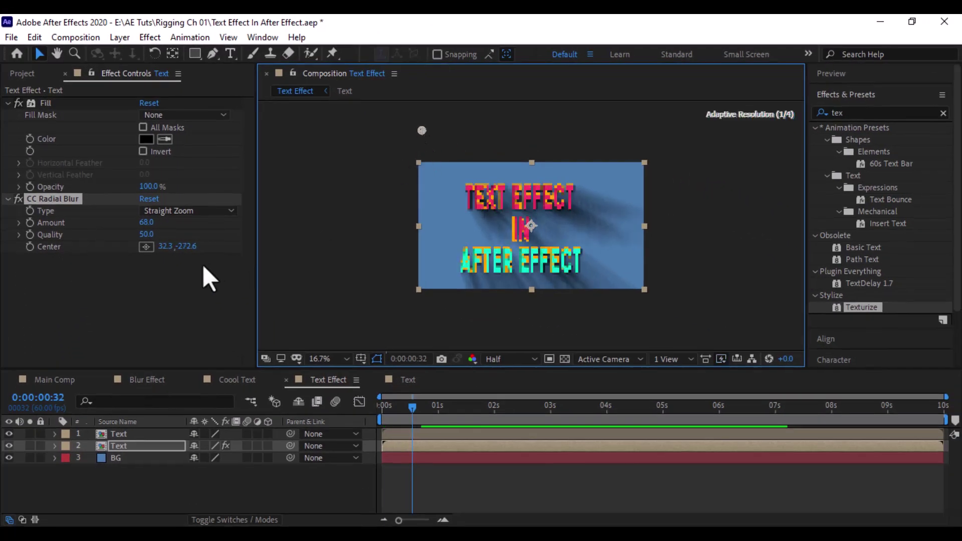
drag(146, 224, 172, 220)
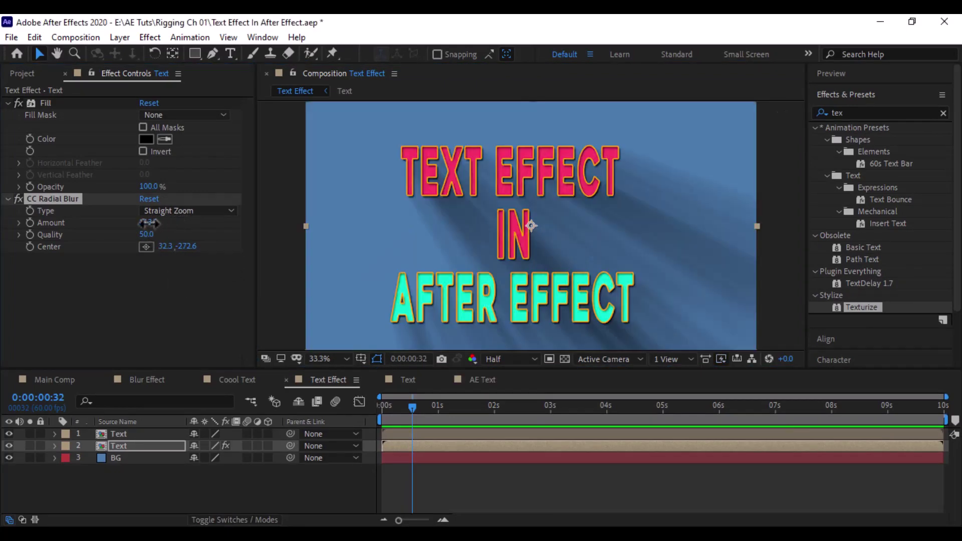
drag(149, 224, 129, 246)
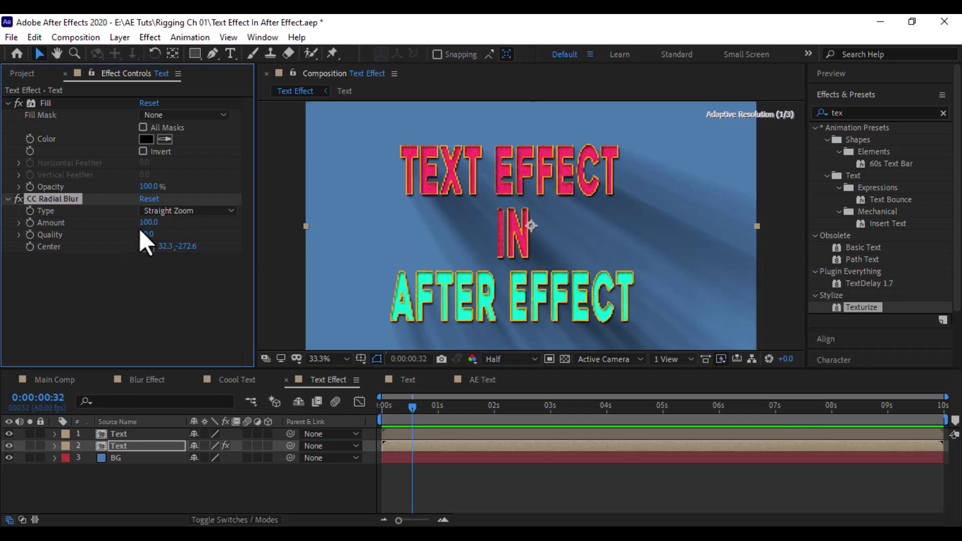
- Clear the effects search and apply the Color Correction category's Levels effect to the lower Text layer
click(943, 113)
click(150, 37)
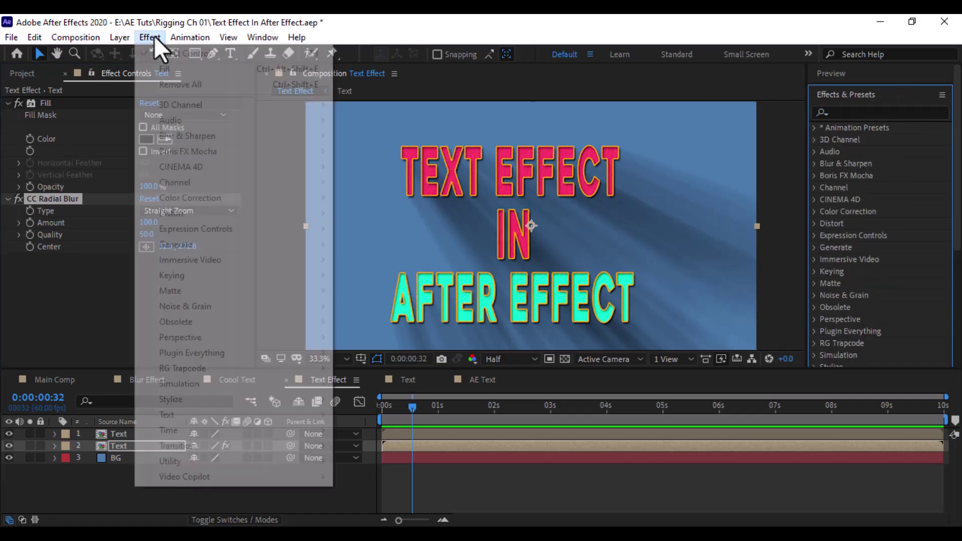
mouse_move(190, 37)
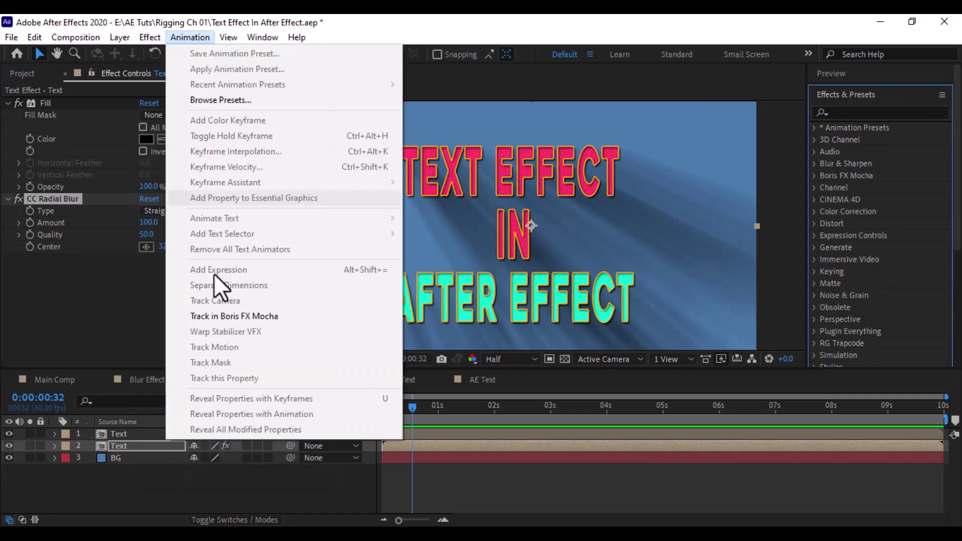
click(123, 446)
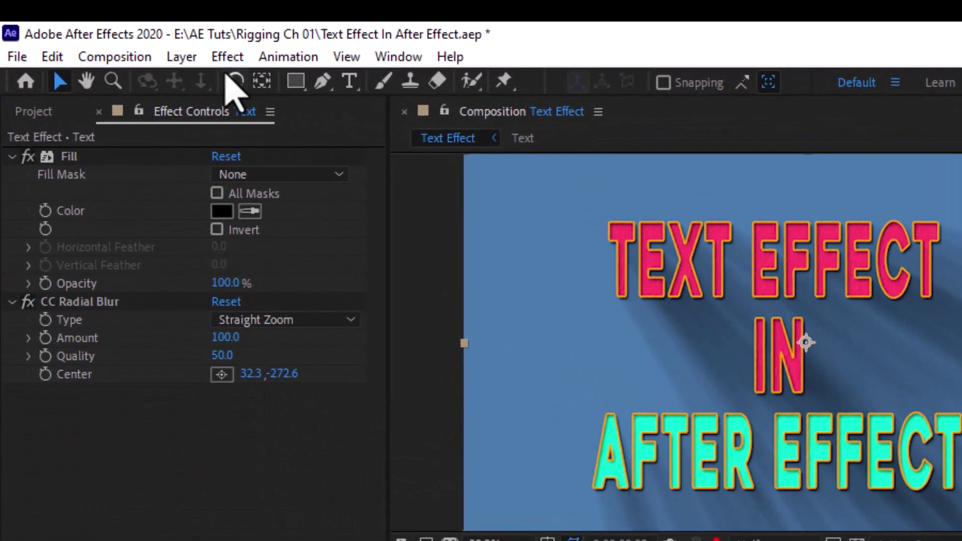
click(147, 40)
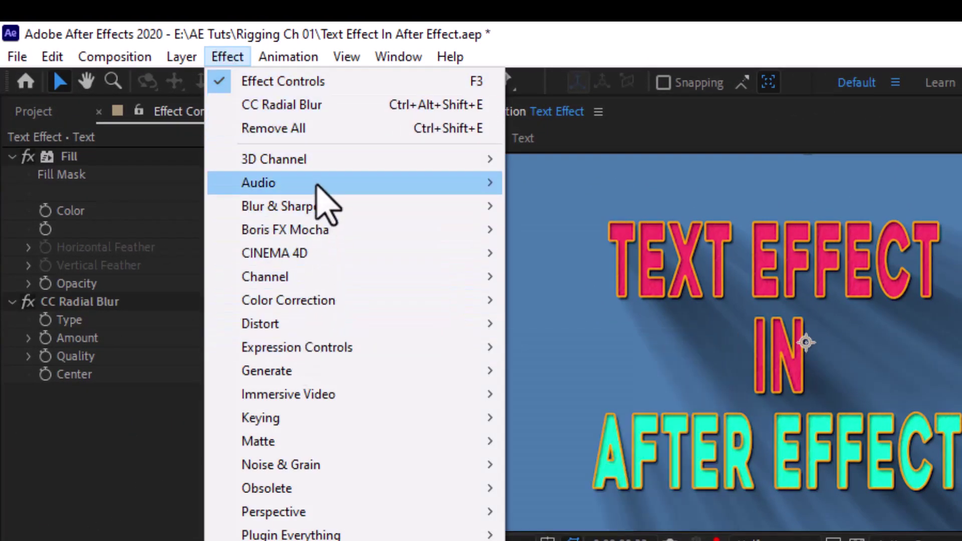
mouse_move(471, 303)
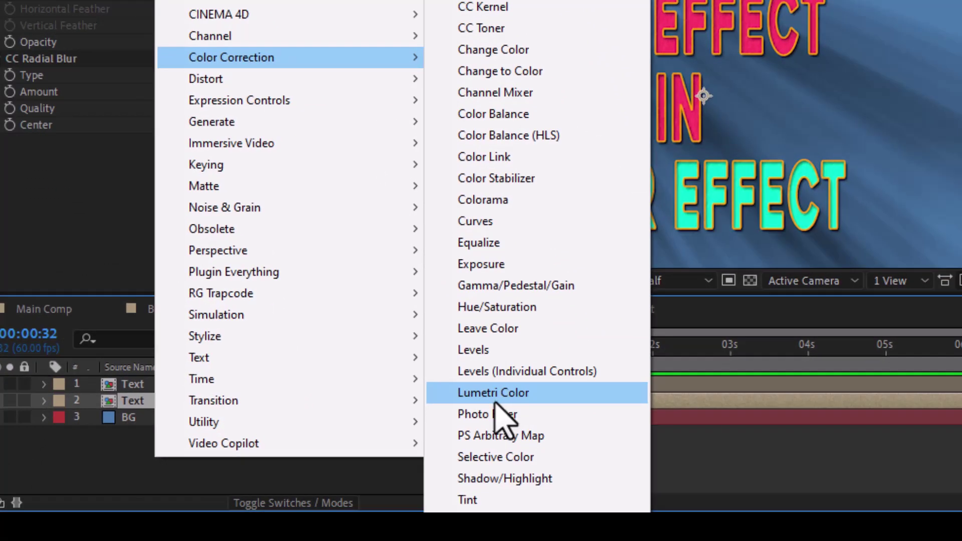
click(482, 354)
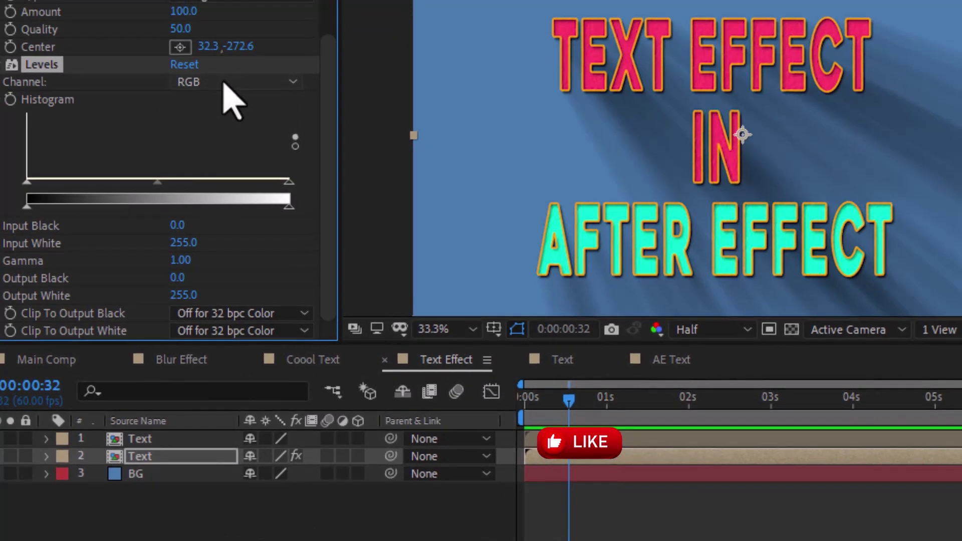
- Switch the Levels channel to Alpha and set Alpha Input White to 125 to darken the long shadow
click(219, 65)
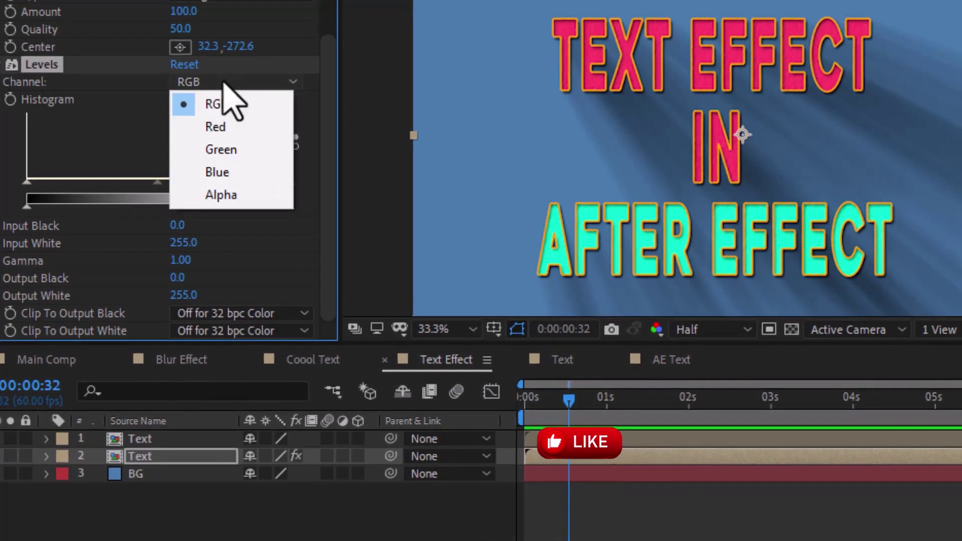
click(214, 198)
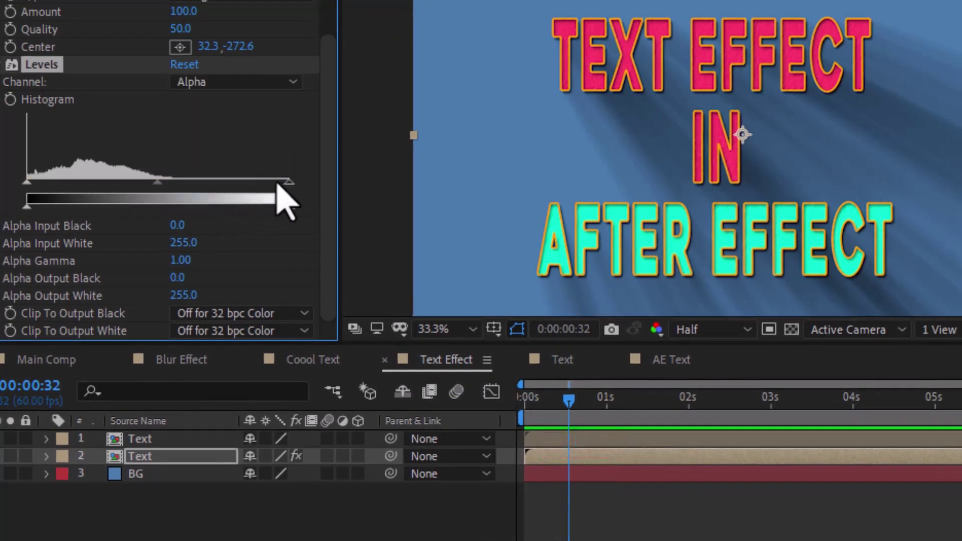
drag(284, 184, 89, 191)
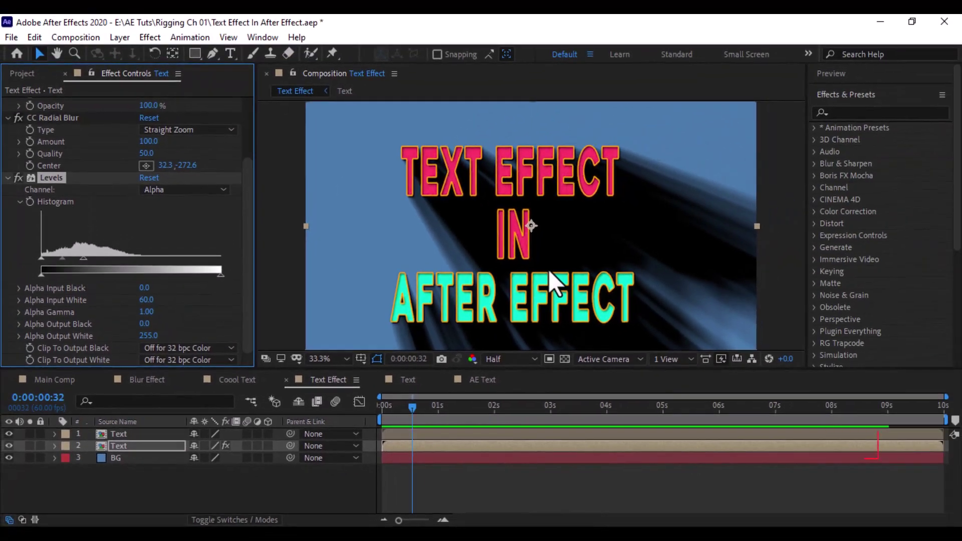
scroll(739, 212, down, 2)
scroll(549, 269, up, 2)
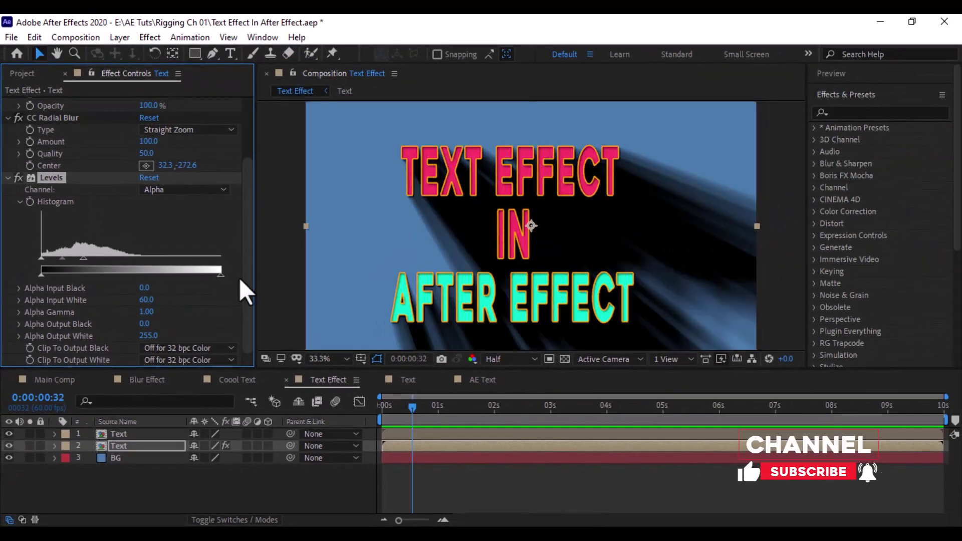
drag(81, 257, 128, 257)
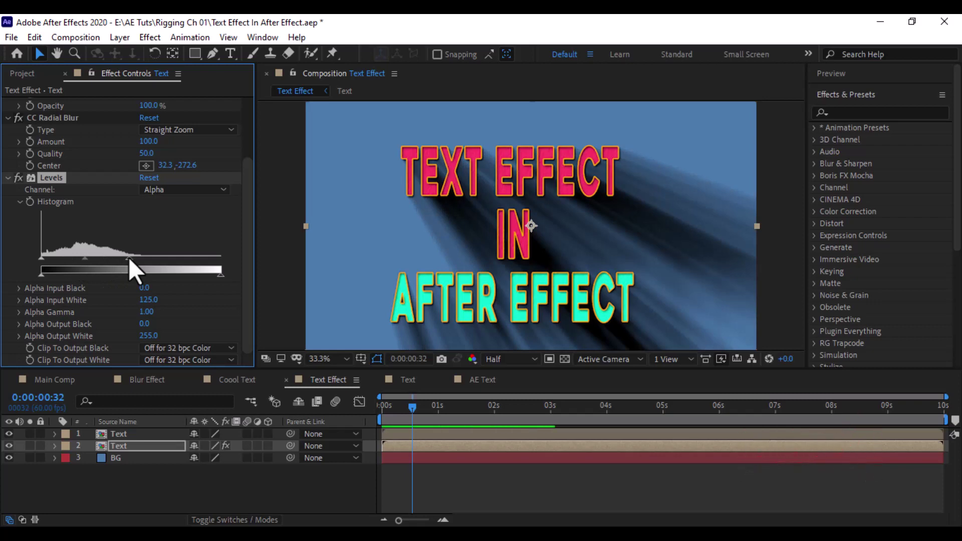
- Show the layer blending modes and set the lower Text layer's mode to Multiply
click(172, 446)
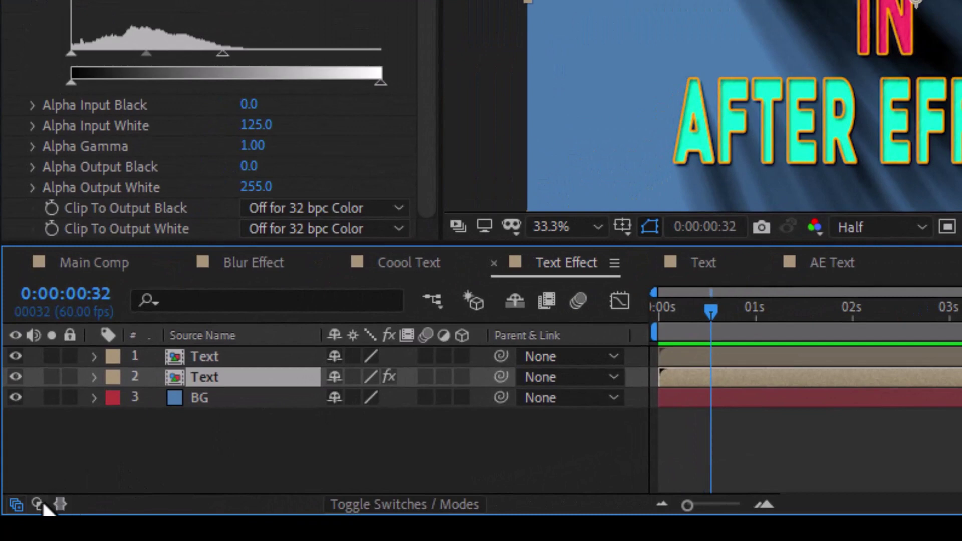
click(39, 503)
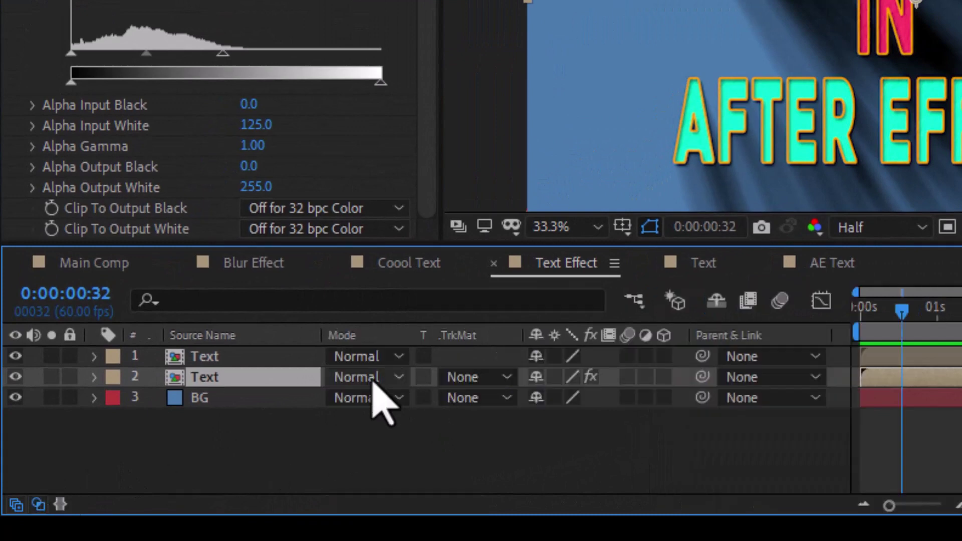
click(354, 384)
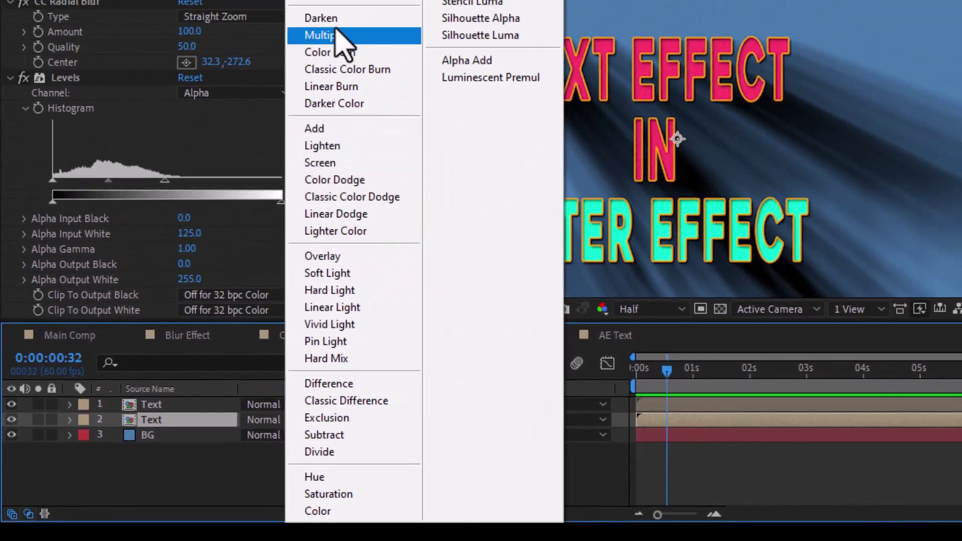
click(333, 34)
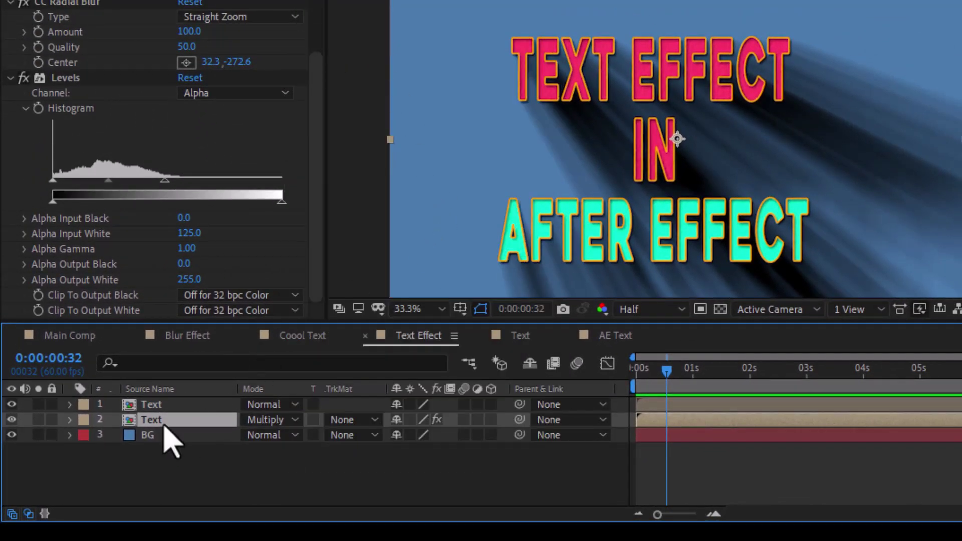
- Reveal the lower Text layer's Opacity and set it to 80%
key(t)
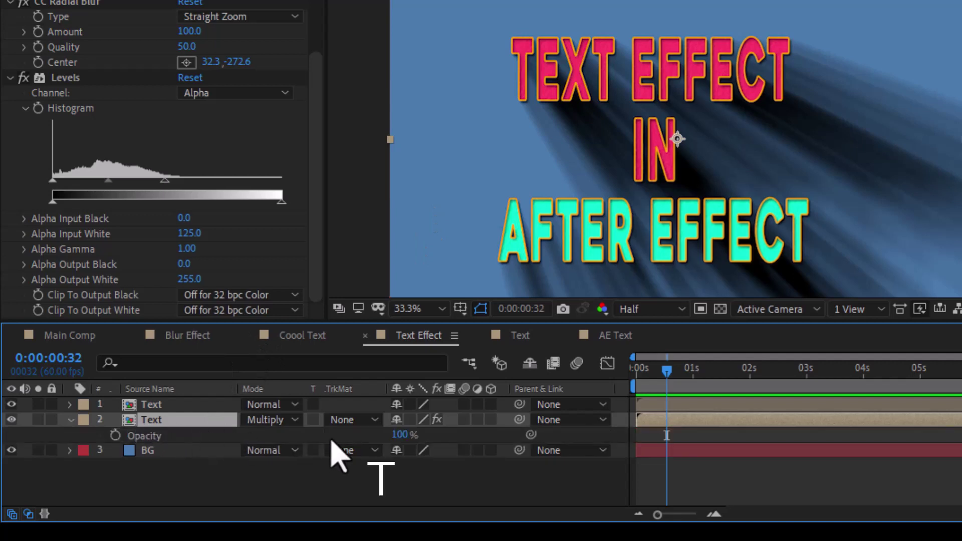
click(405, 436)
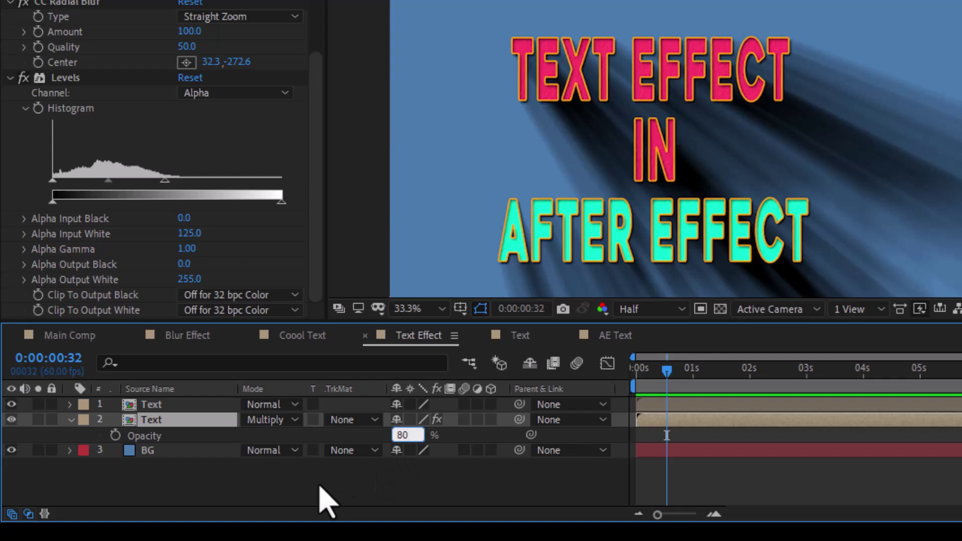
text(80)
click(326, 502)
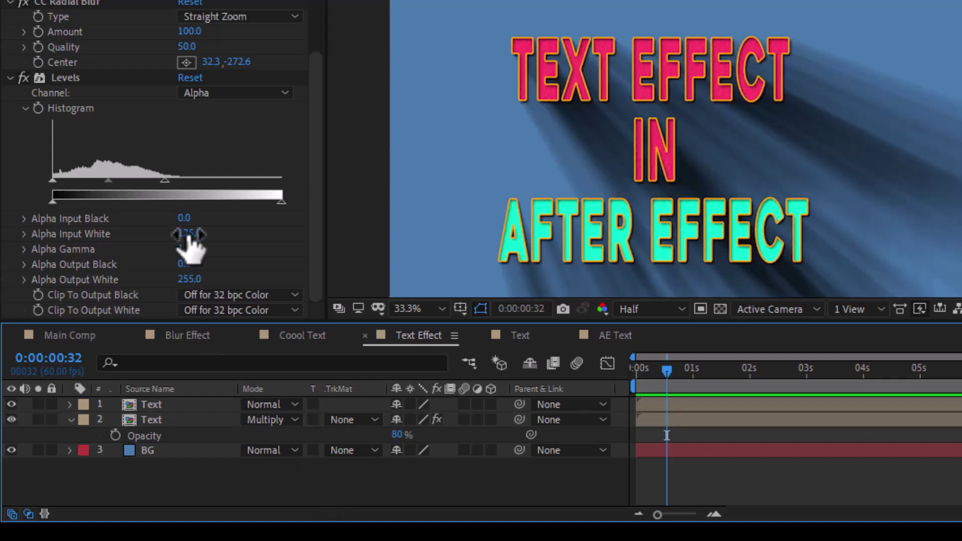
- Set the Levels effect's Alpha Input White to 150 on the lower Text layer to soften the shadow
drag(166, 183, 185, 183)
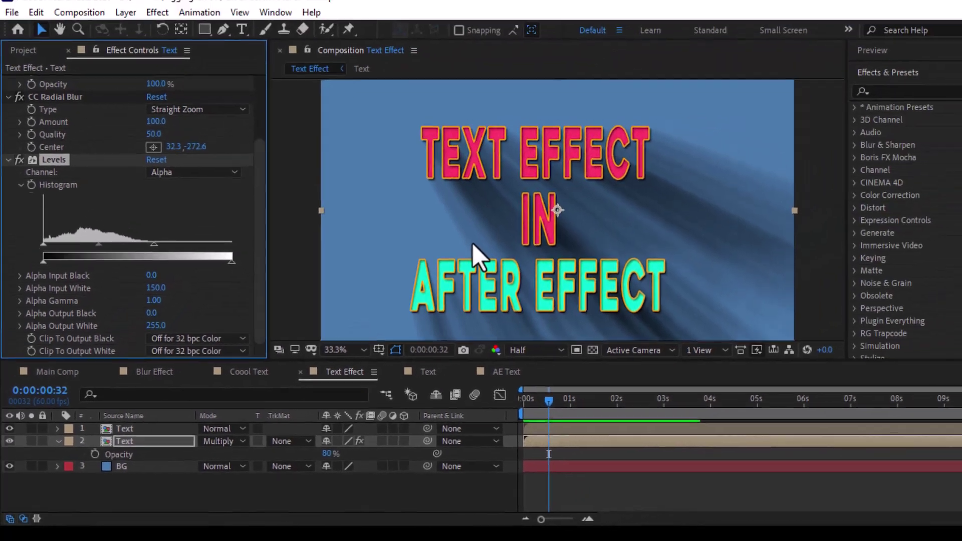
scroll(574, 178, up, 3)
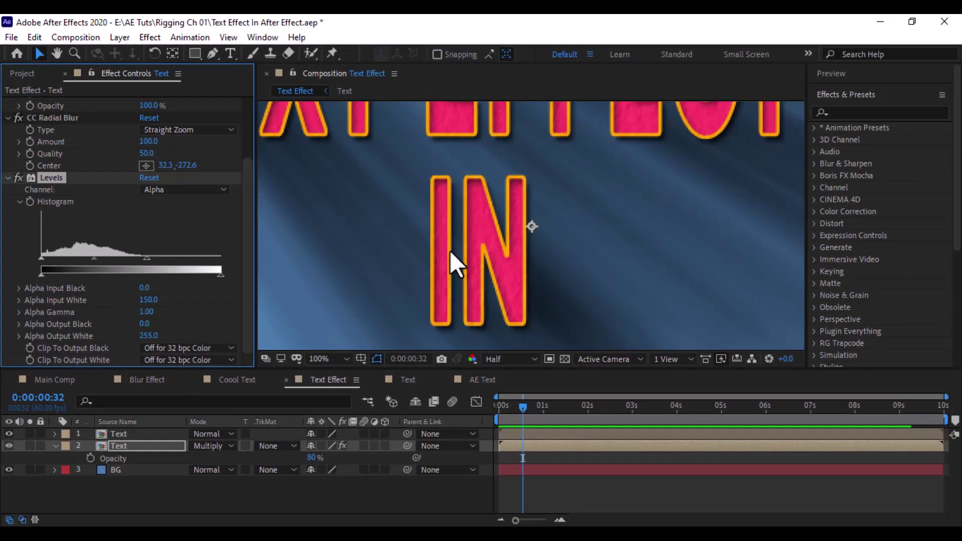
- Set the composition preview to Full resolution and 25% magnification to inspect the whole title with its long shadow
click(494, 359)
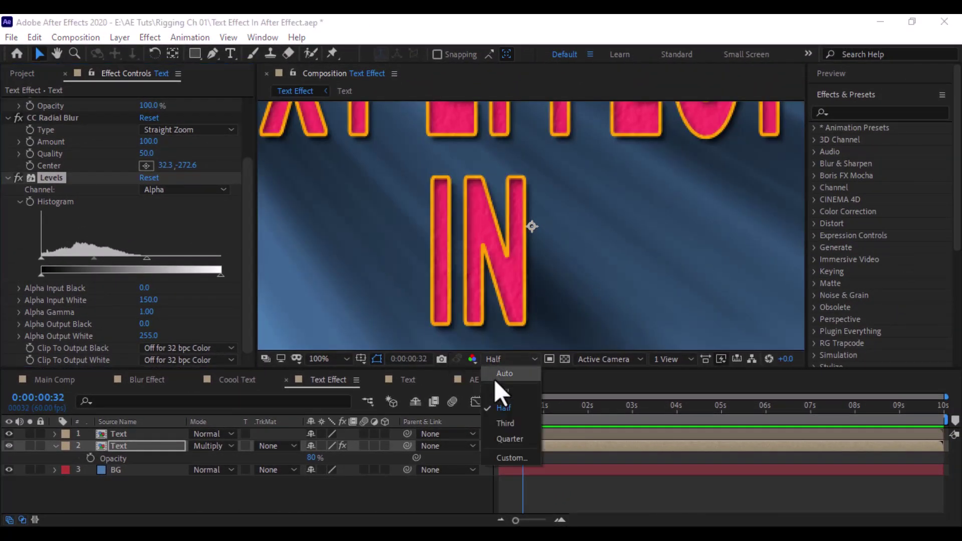
click(498, 393)
scroll(483, 291, down, 2)
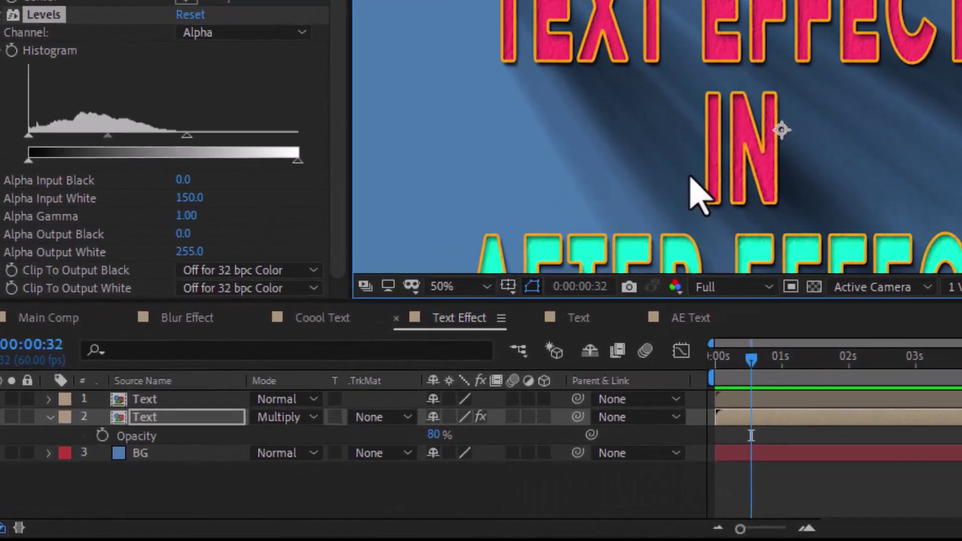
scroll(700, 195, down, 2)
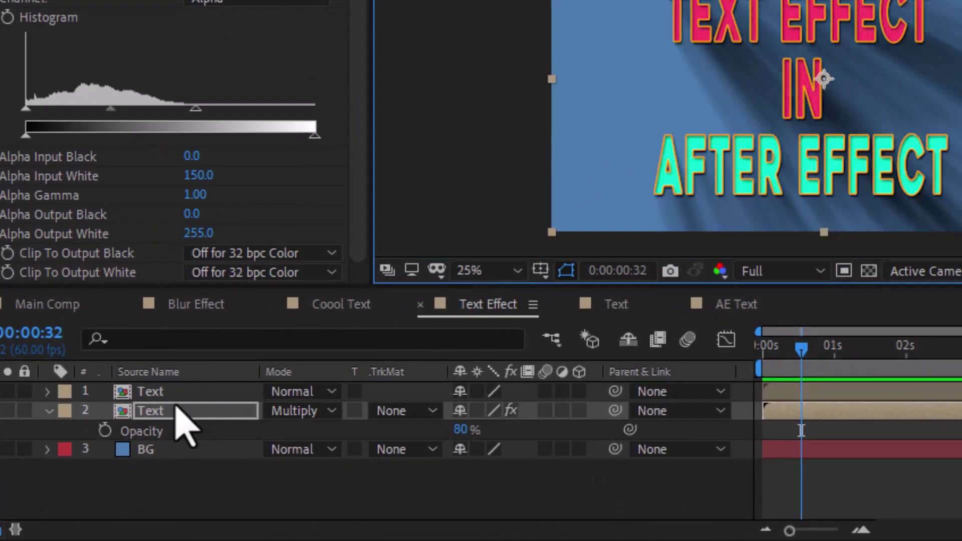
- Turn both Text layers into 3D layers, collapse their properties and clear the layer selection
shift+click(174, 399)
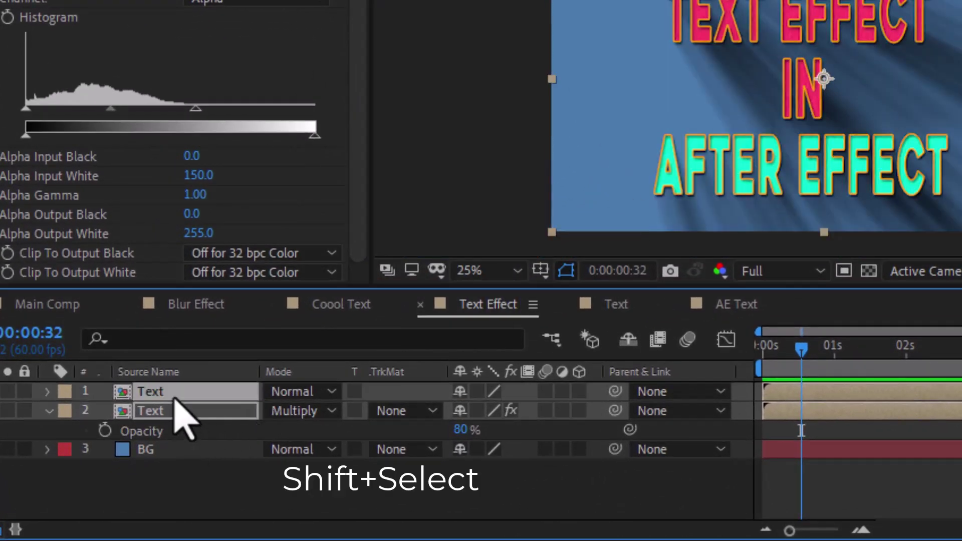
click(579, 391)
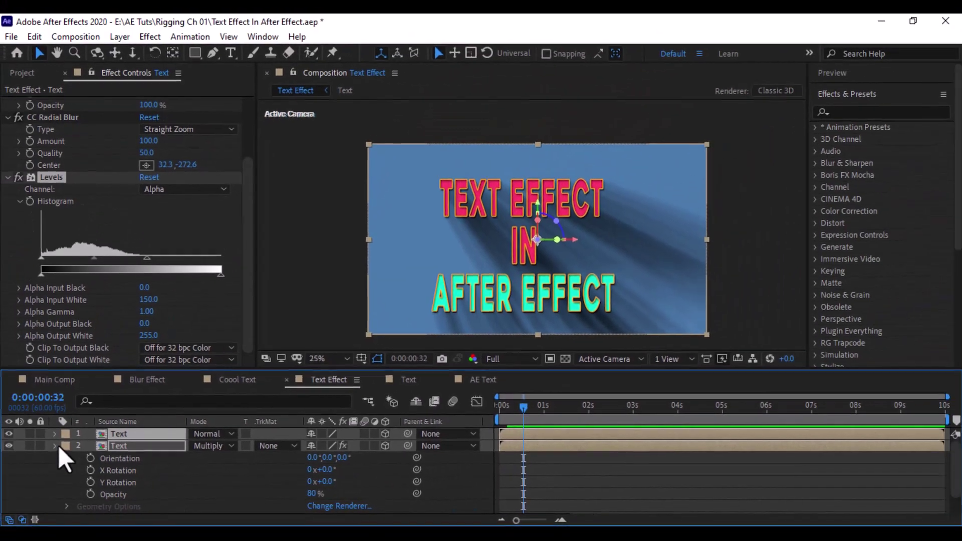
click(47, 411)
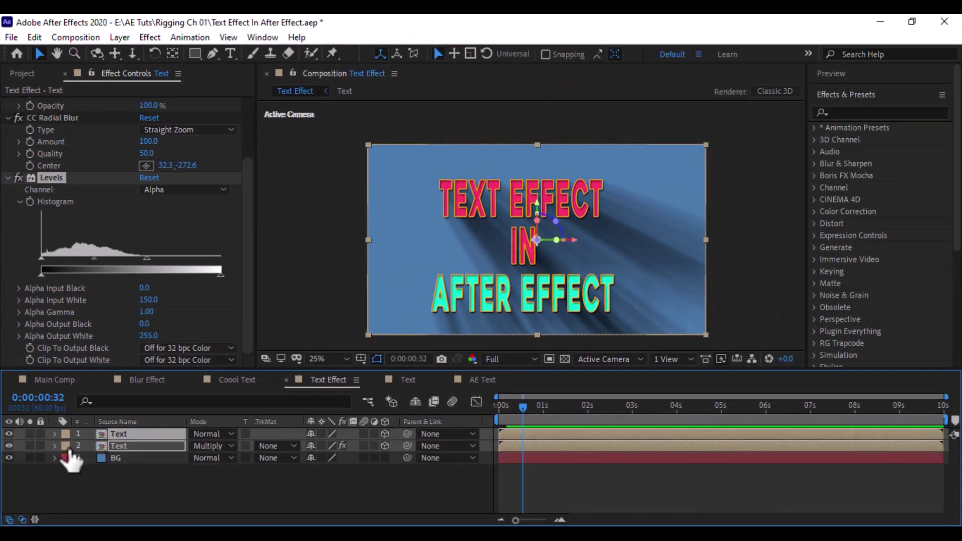
click(121, 474)
- Create a new two-node camera layer named Camera 1 with the 35mm preset
click(118, 37)
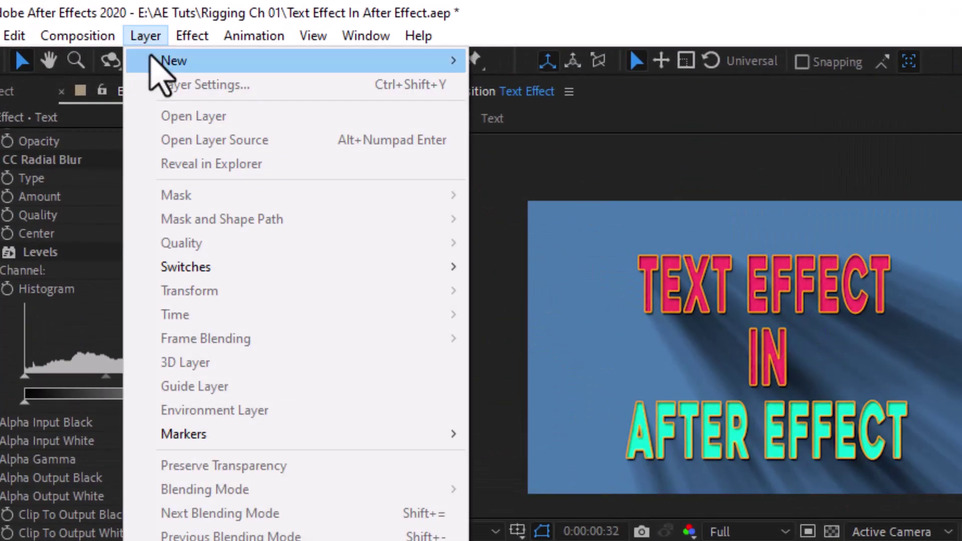
mouse_move(152, 60)
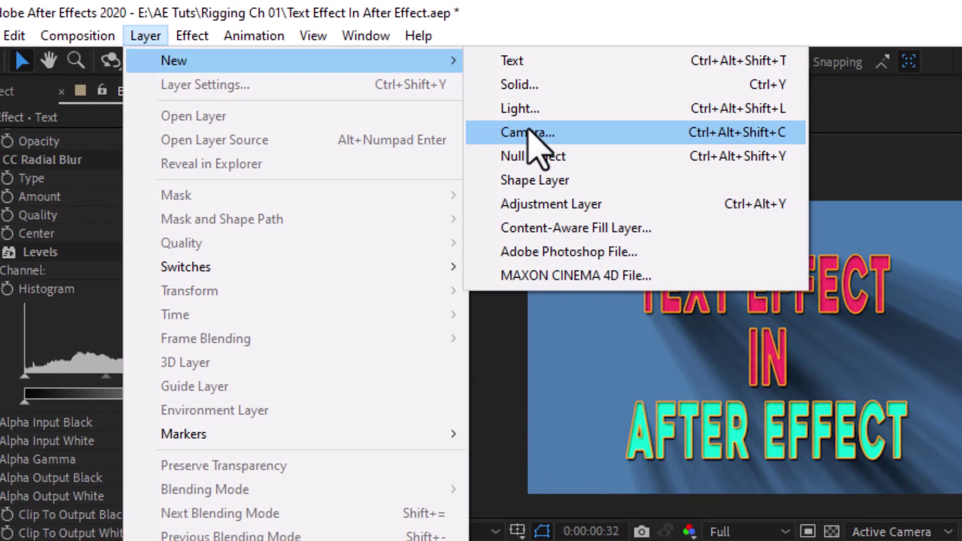
click(527, 132)
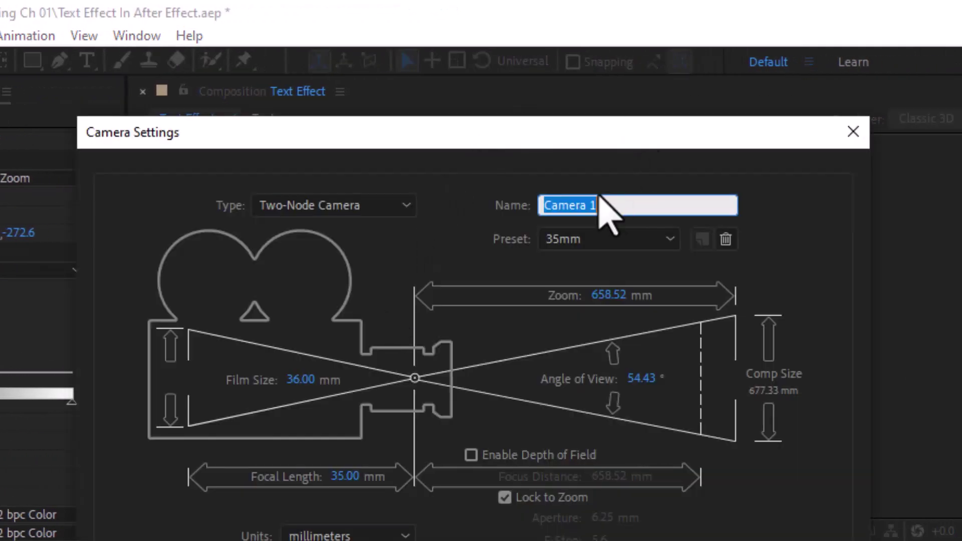
click(587, 243)
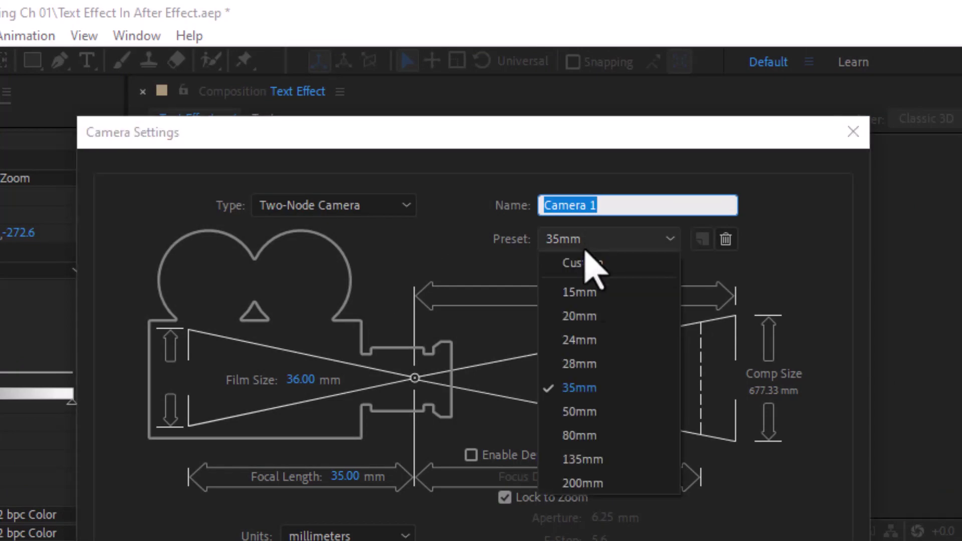
click(569, 389)
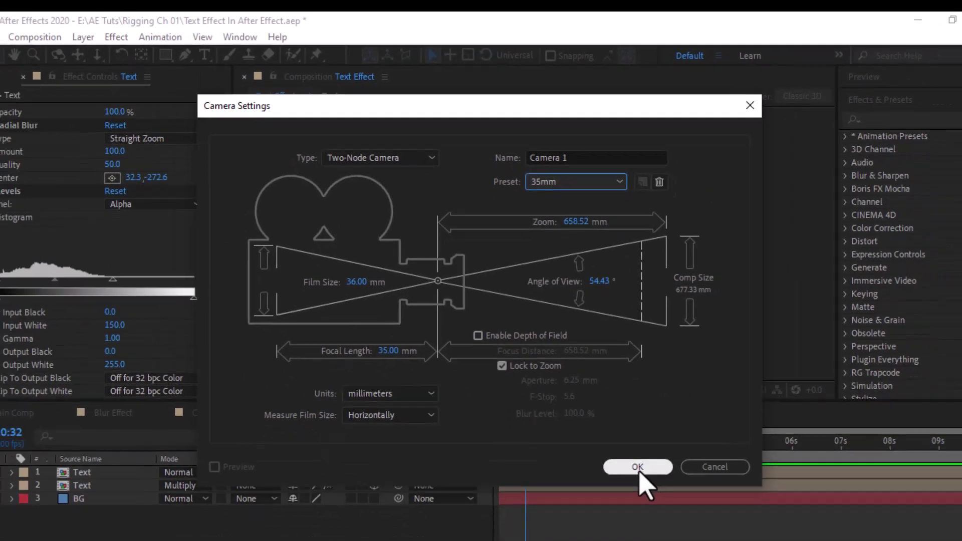
click(639, 469)
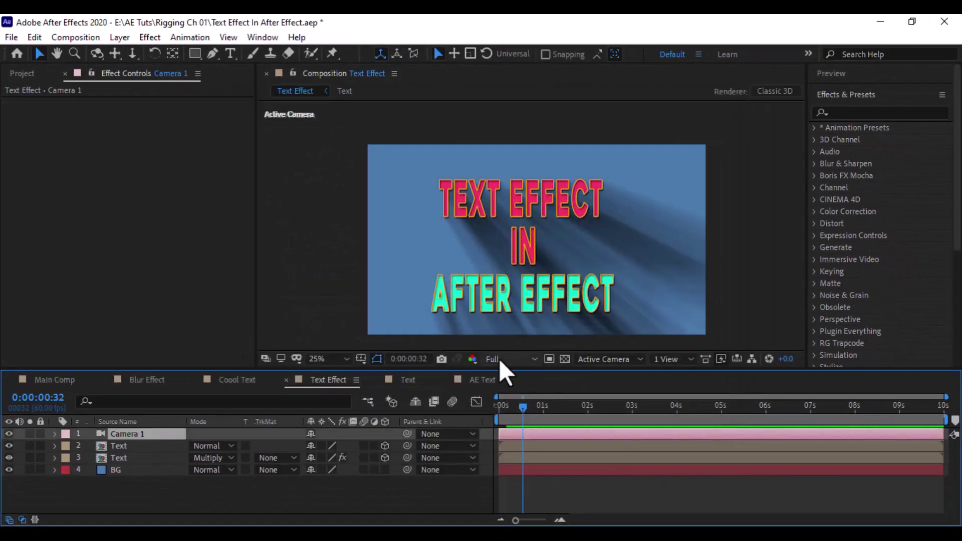
- Set the preview resolution to Half and add a Position keyframe to Camera 1 at 0:00:02:02
click(499, 359)
click(499, 404)
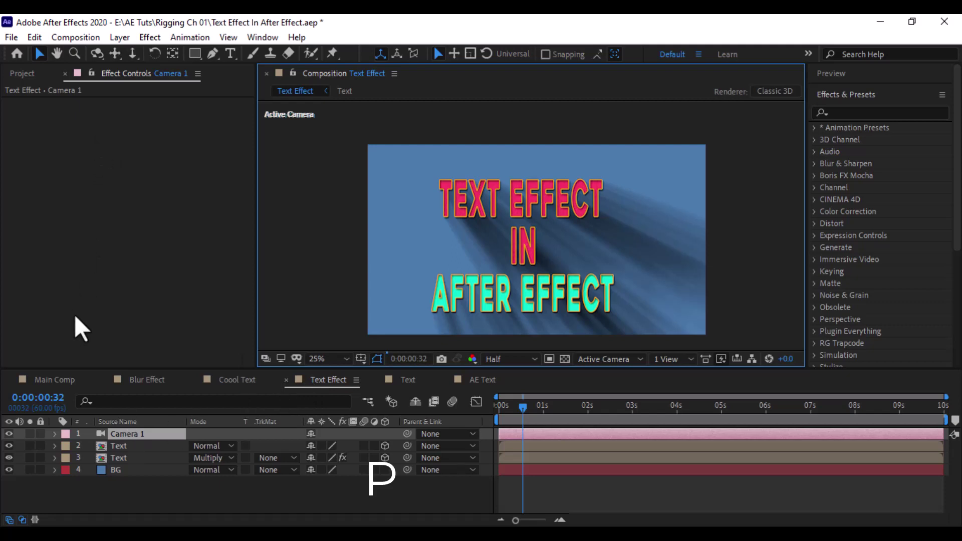
key(p)
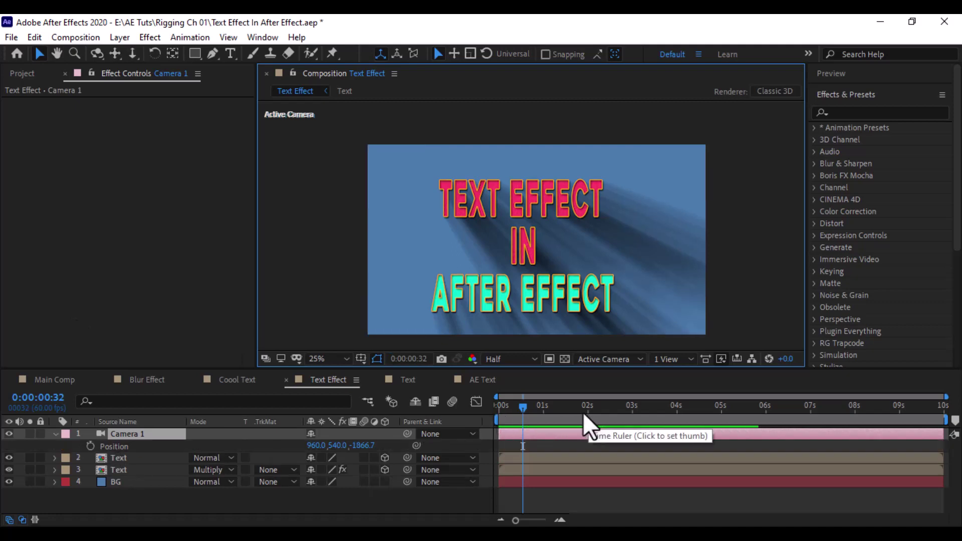
click(641, 416)
drag(643, 416, 589, 416)
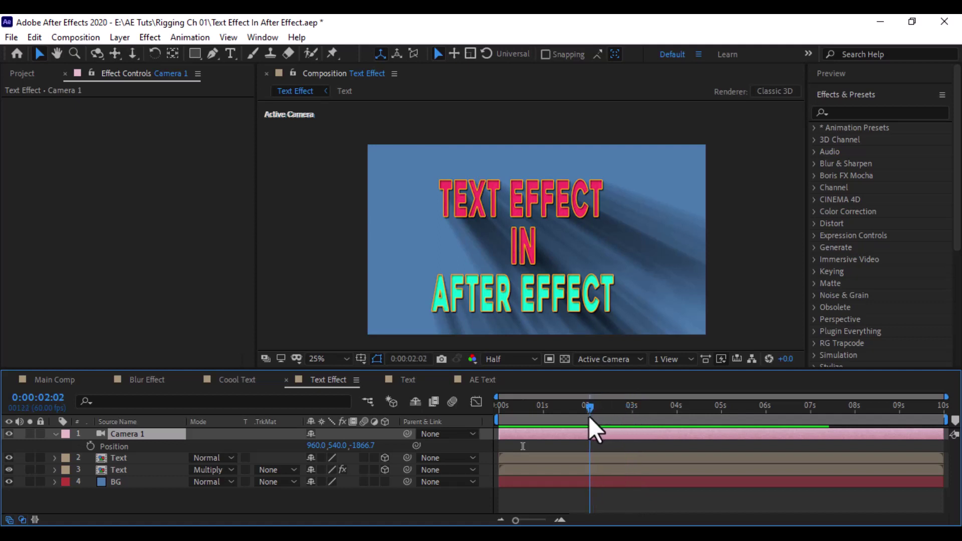
click(91, 446)
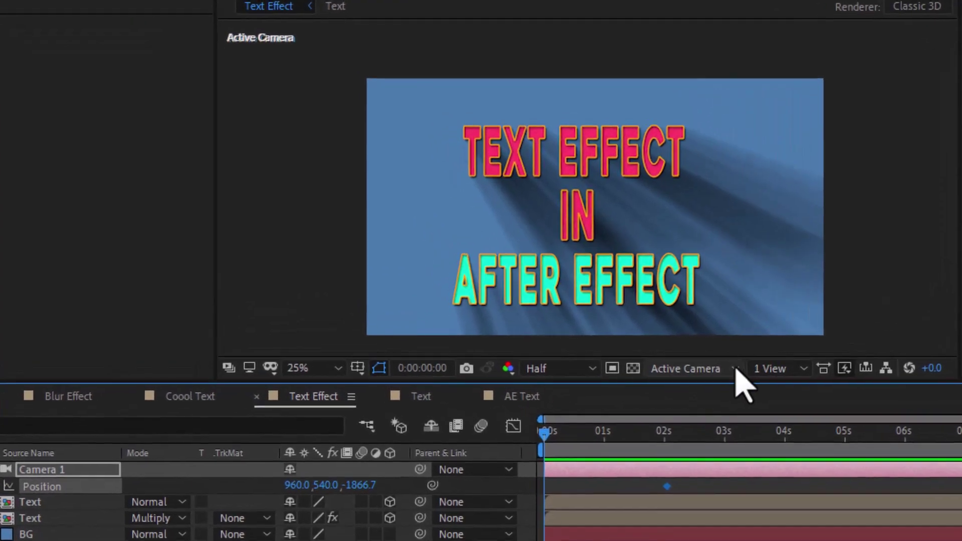
- In the Top view at 0:00:00:00, move Camera 1 forward along Z to about -155, creating the starting Position keyframe
click(702, 369)
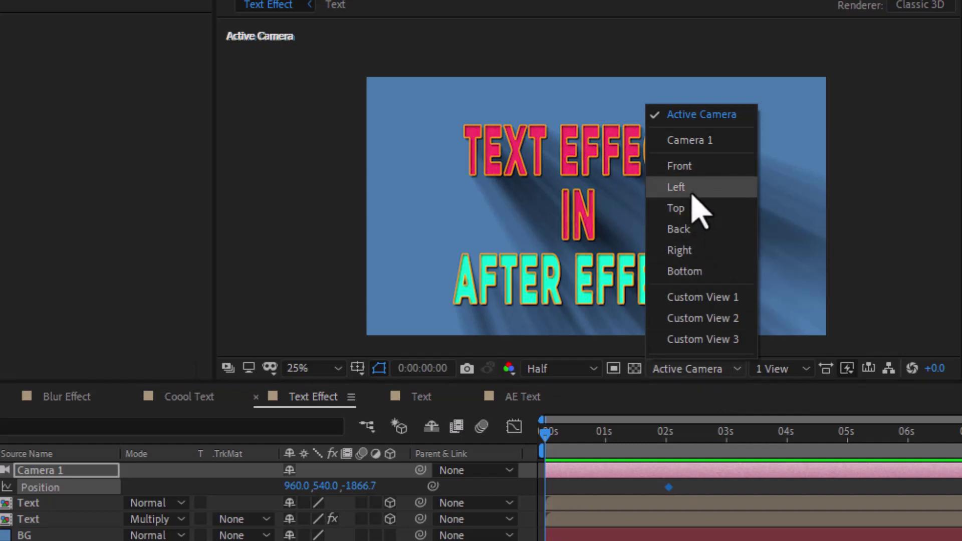
click(691, 173)
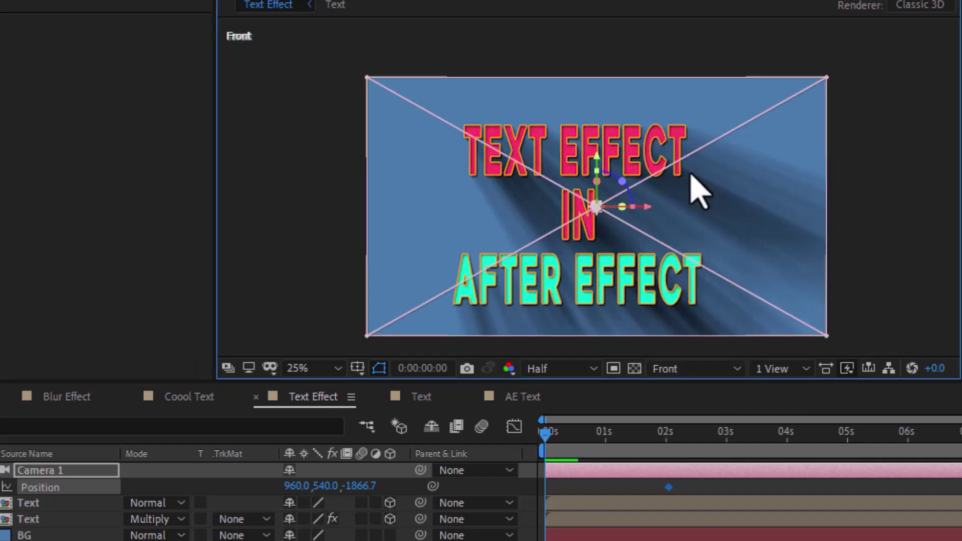
click(663, 370)
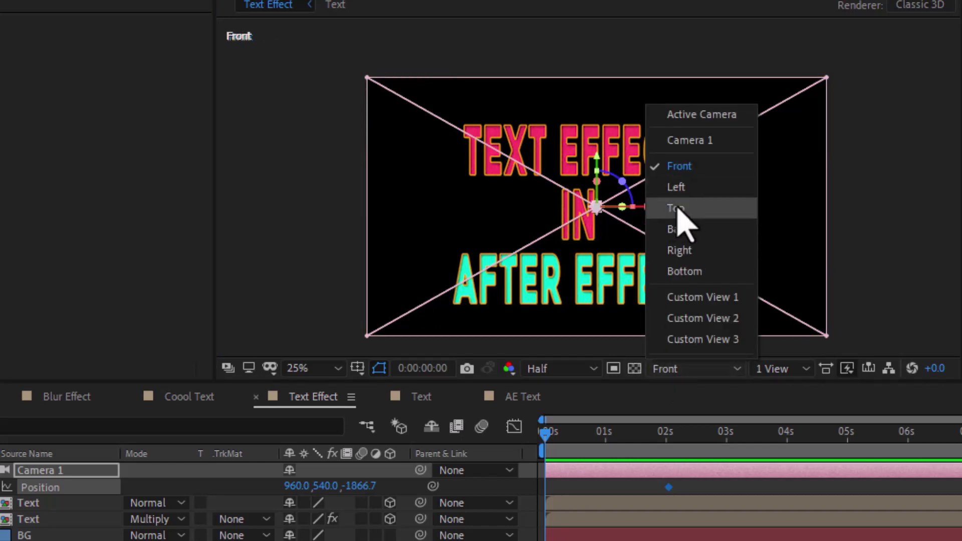
click(677, 208)
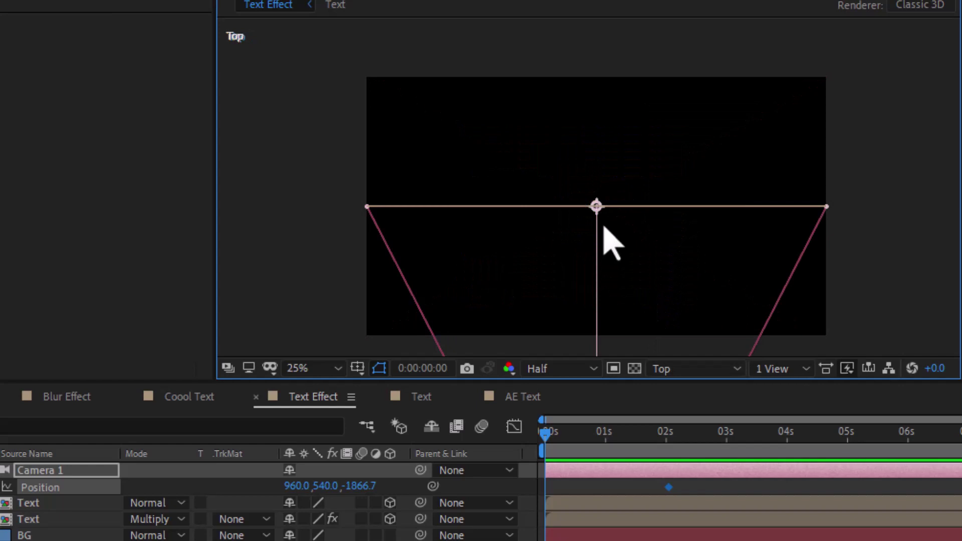
key(comma)
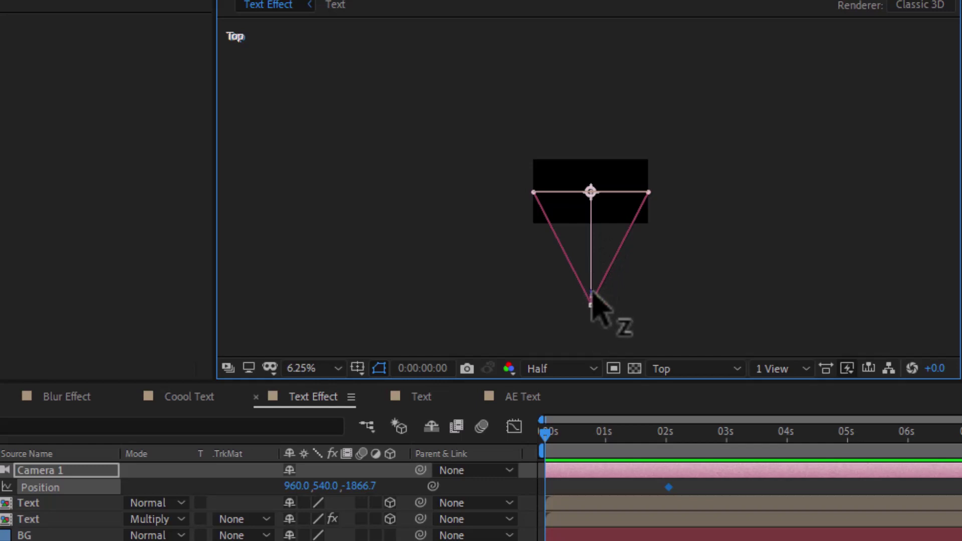
drag(591, 301, 588, 190)
scroll(587, 193, up, 1)
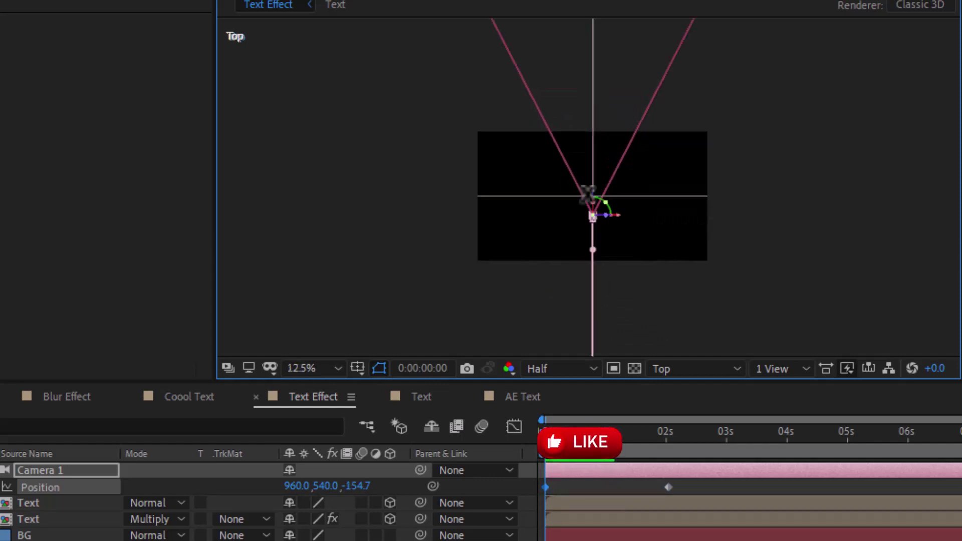
scroll(591, 221, up, 1)
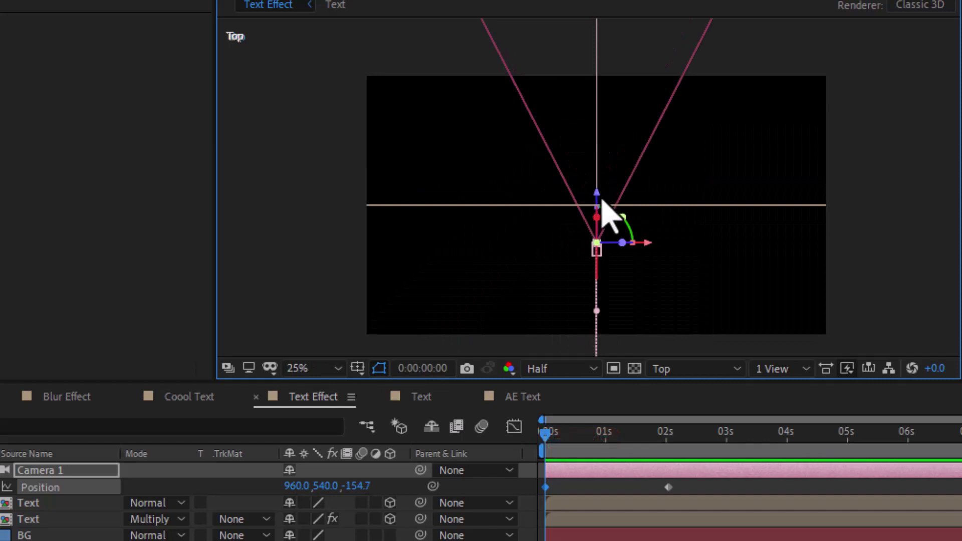
- Move Camera 1 farther forward to about Z -55 at the first frame and check it in the Active Camera view
drag(599, 194, 599, 170)
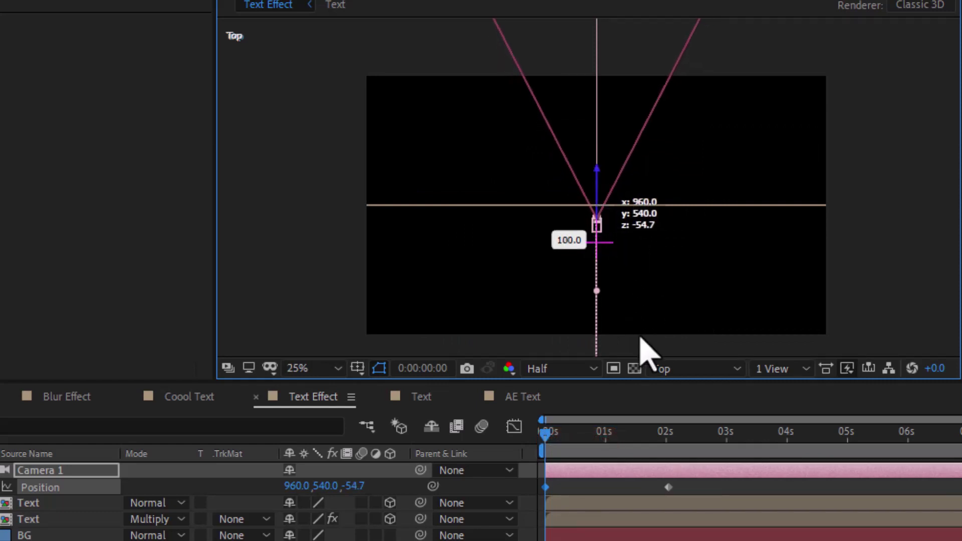
click(672, 372)
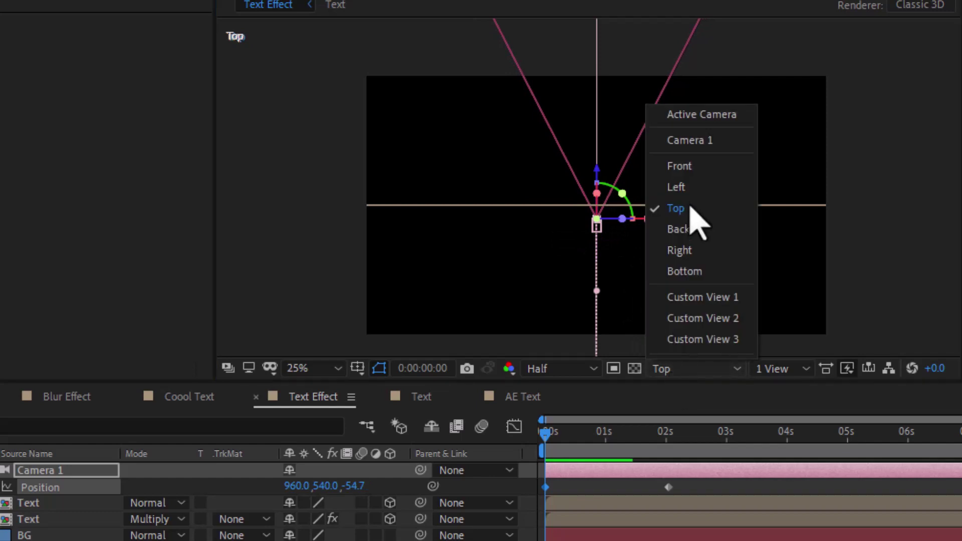
click(691, 120)
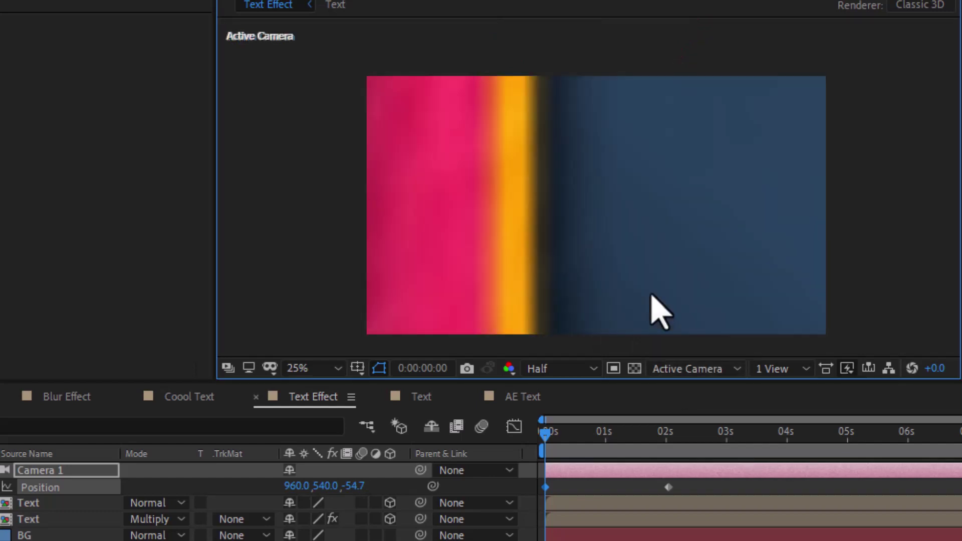
- Move Camera 1 in the Top view past the text to about Z 21 at the first frame, and return to Active Camera view
click(672, 370)
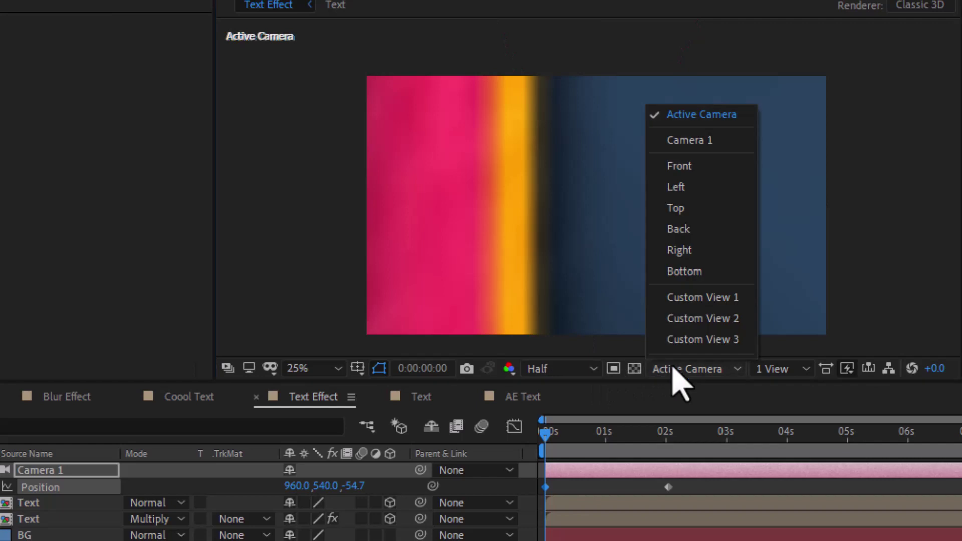
click(678, 209)
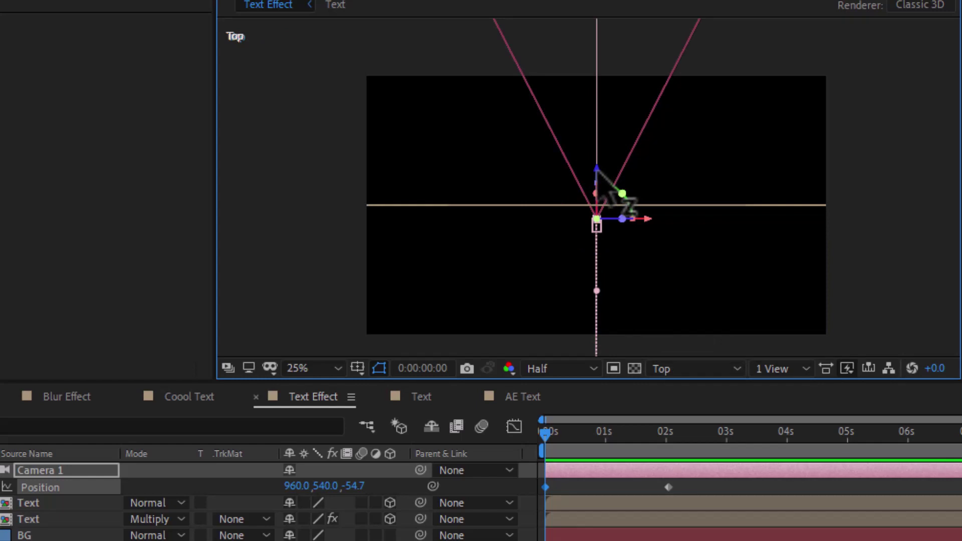
drag(598, 168, 599, 152)
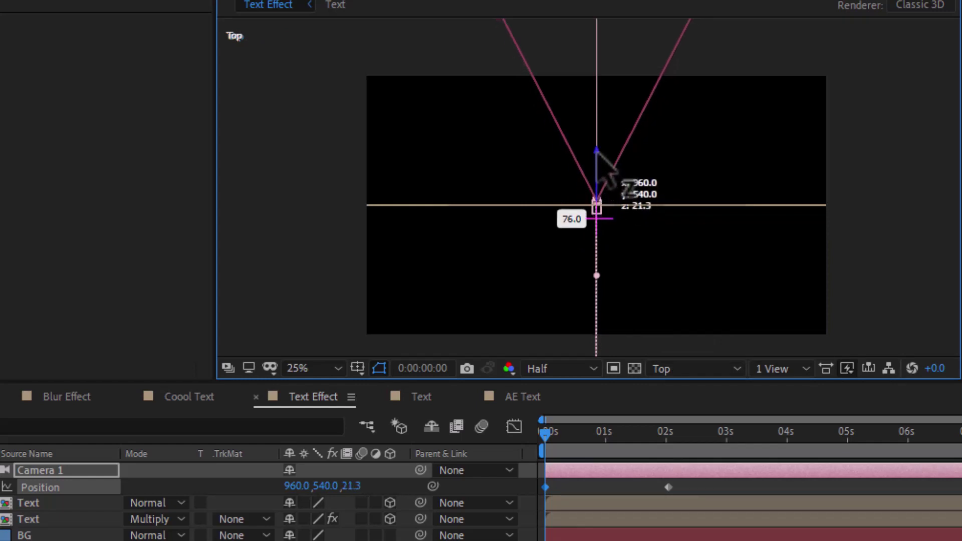
click(664, 371)
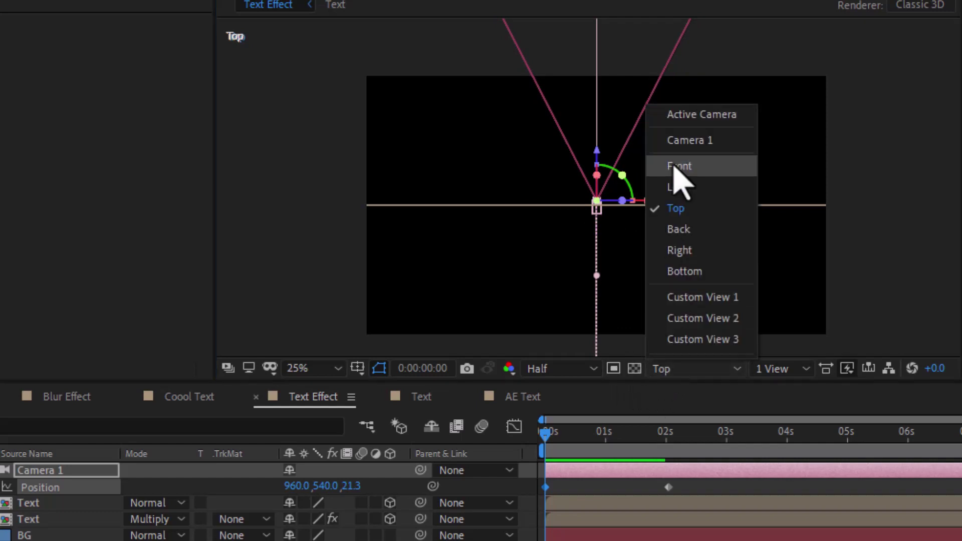
click(690, 116)
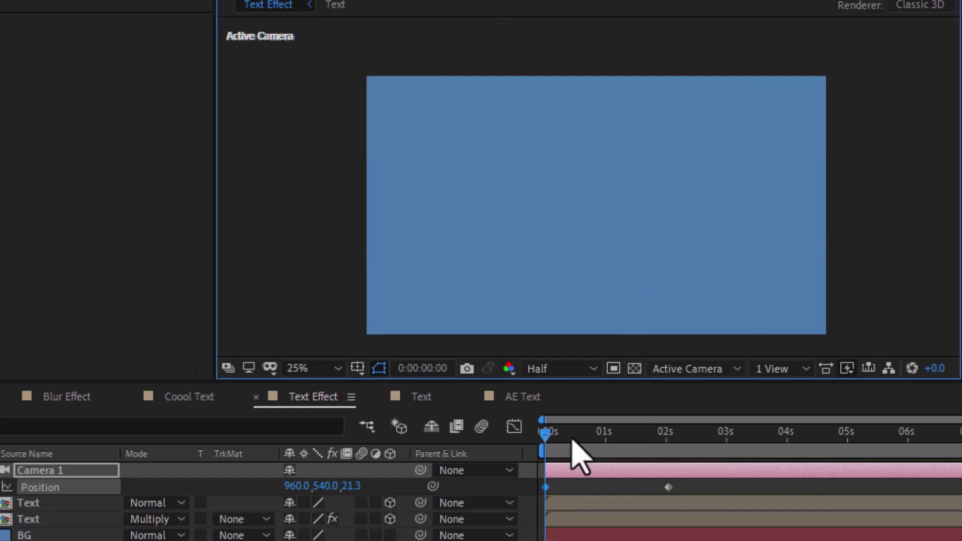
- Set the preview resolution to Third and play back the camera's pull-back animation
mouse_move(551, 435)
mouse_down()
mouse_move(560, 437)
mouse_move(547, 435)
mouse_up()
click(568, 368)
click(568, 480)
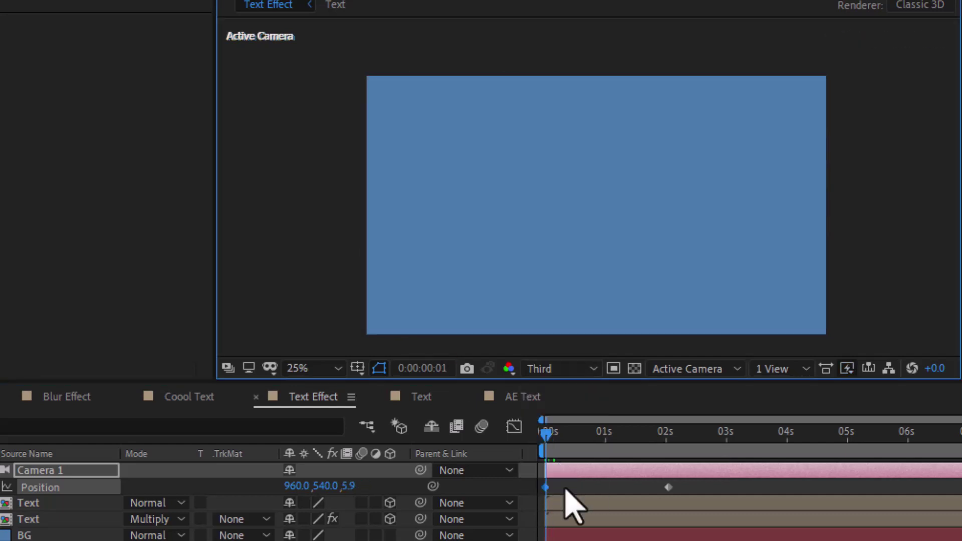
key(space)
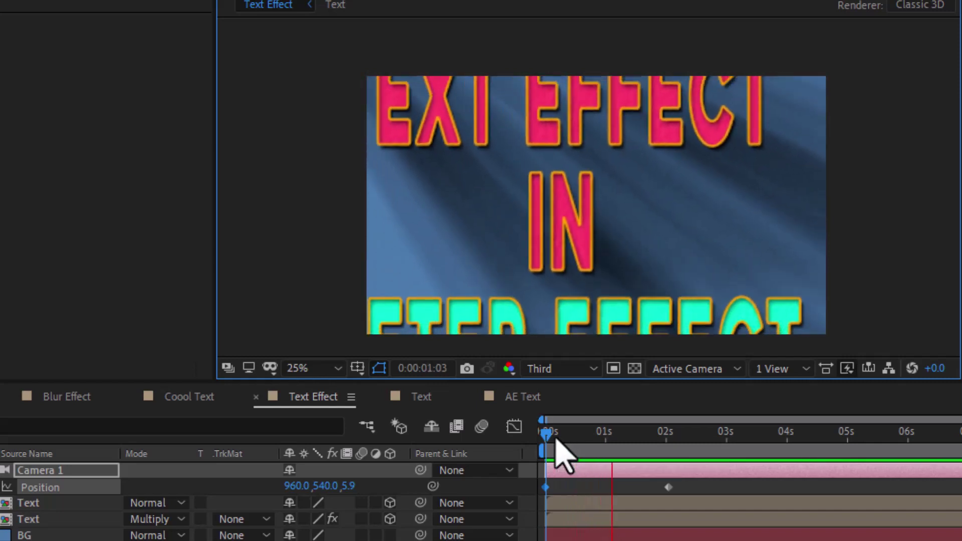
key(space)
- End the work area just after the second camera keyframe, at about 0:00:02:09
drag(546, 433, 675, 437)
key(n)
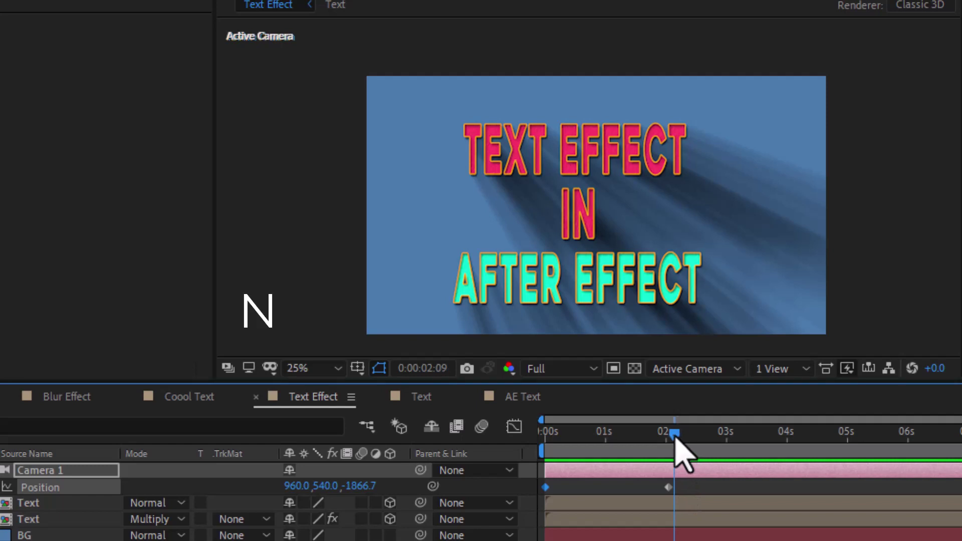
key(n)
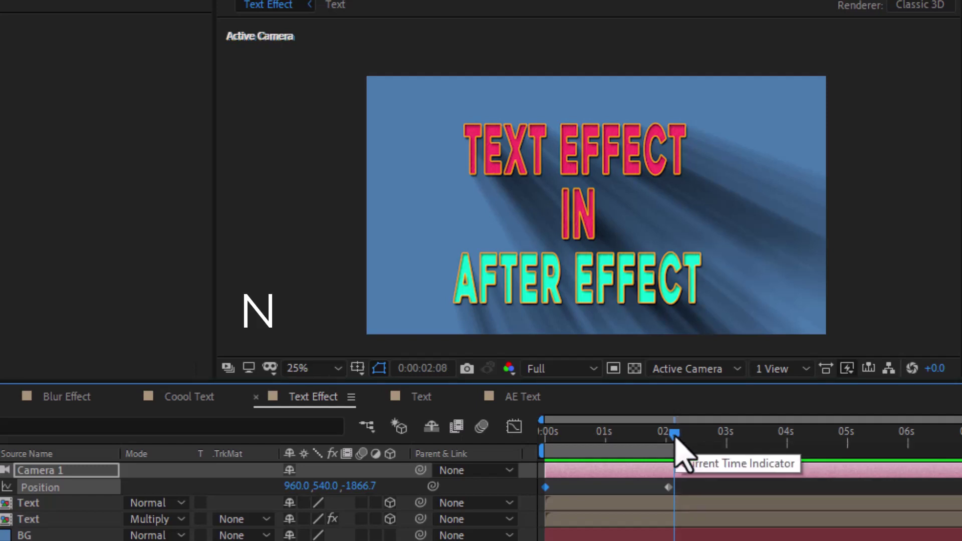
- Play back the camera animation, and apply Easy Ease to both of Camera 1's Position keyframes
key(space)
drag(683, 487, 540, 496)
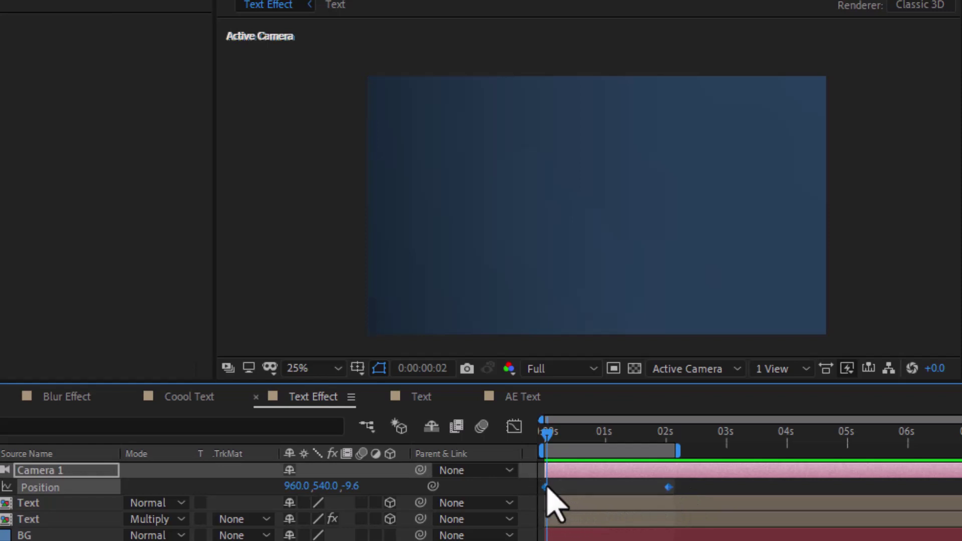
right_click(548, 489)
mouse_move(645, 473)
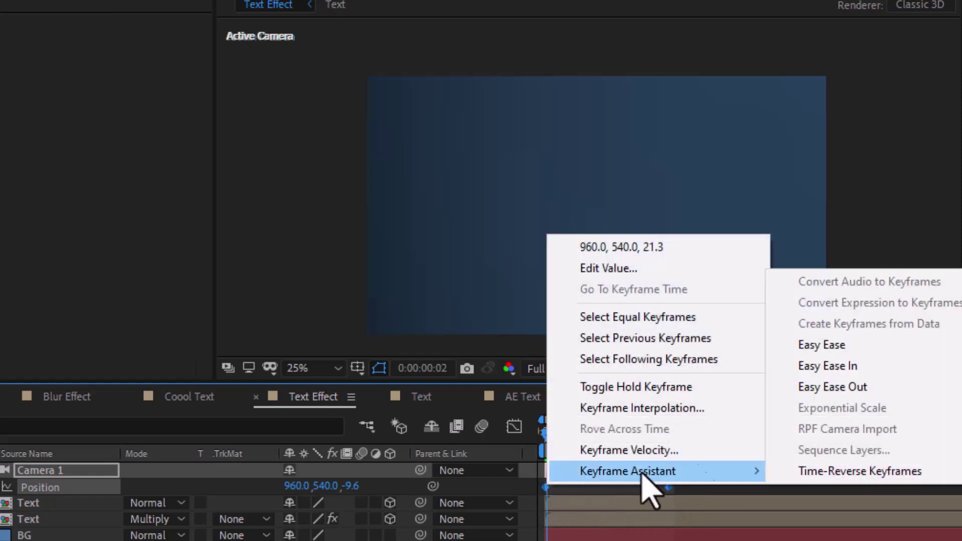
click(807, 367)
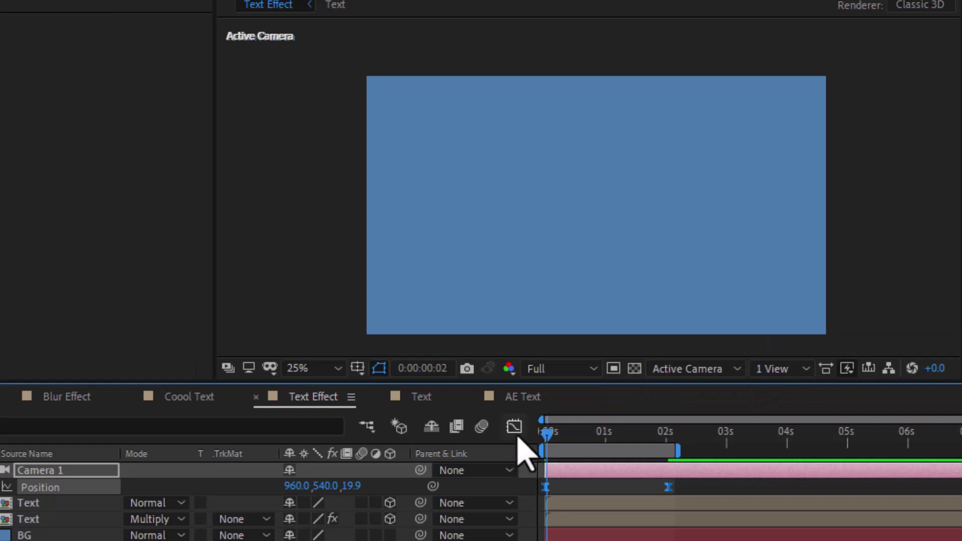
- Reshape Camera 1's Position speed curve to start fast and slow down gradually, with the first keyframe's influence at about 0.01%
click(515, 427)
drag(538, 520, 677, 540)
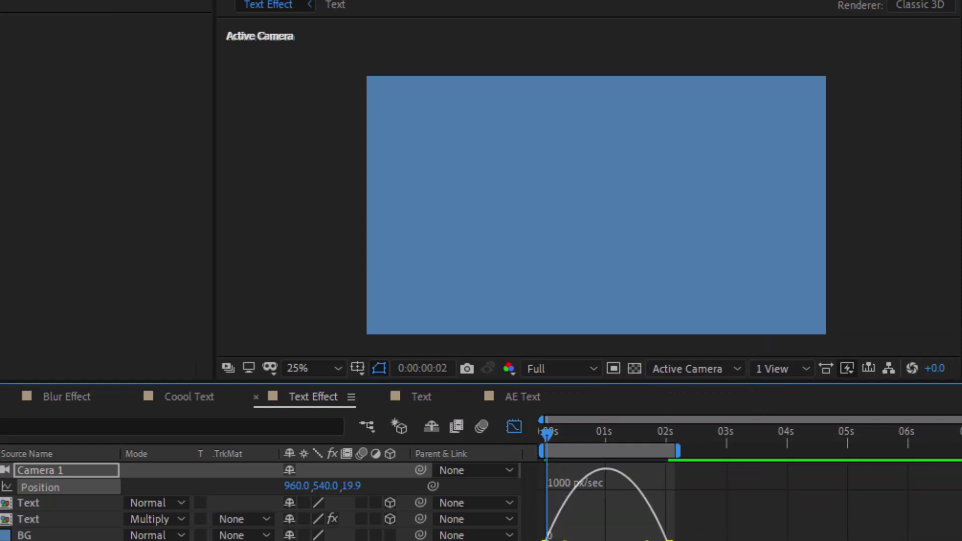
drag(565, 540, 545, 540)
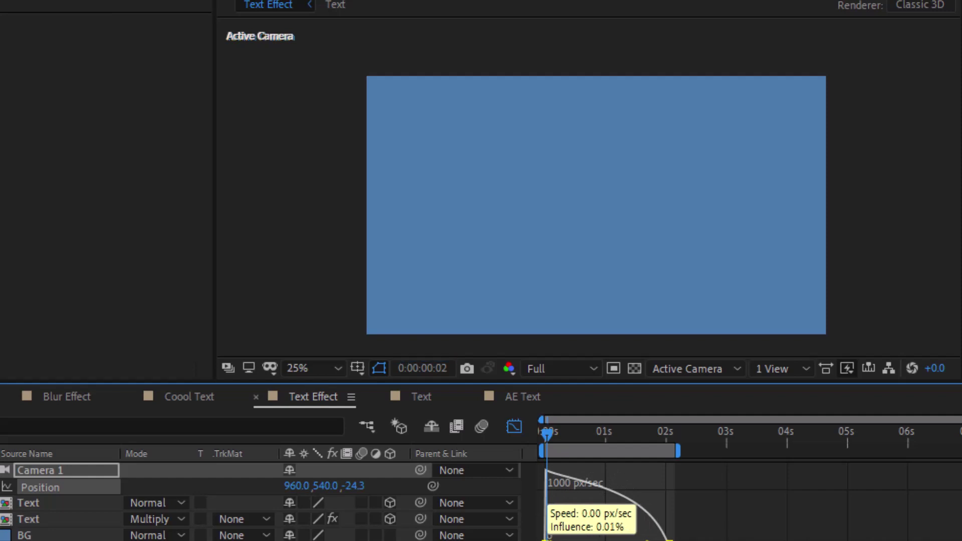
drag(645, 540, 538, 540)
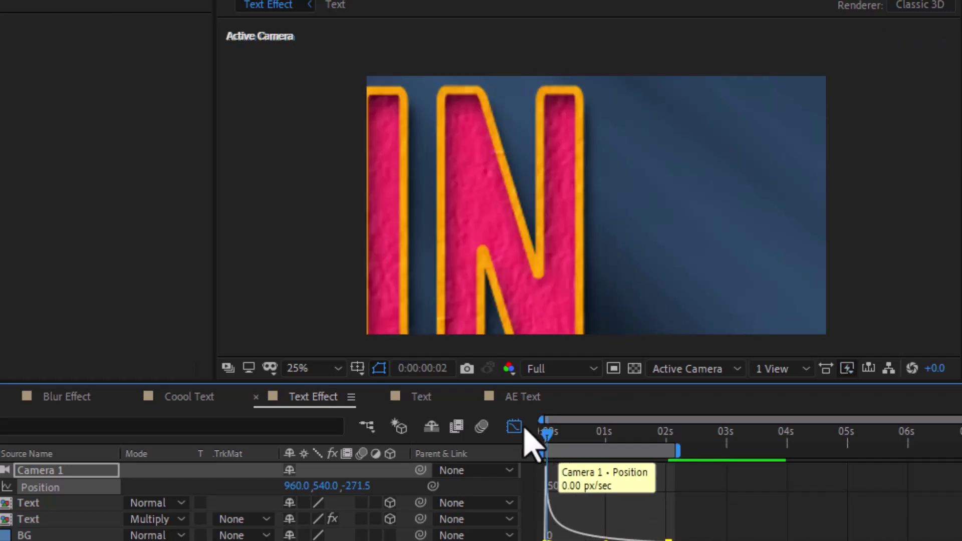
- Move Camera 1 forward past the text in the Top view to Z 24.5 at 0:00:00:02, and return to the Active Camera view
click(675, 369)
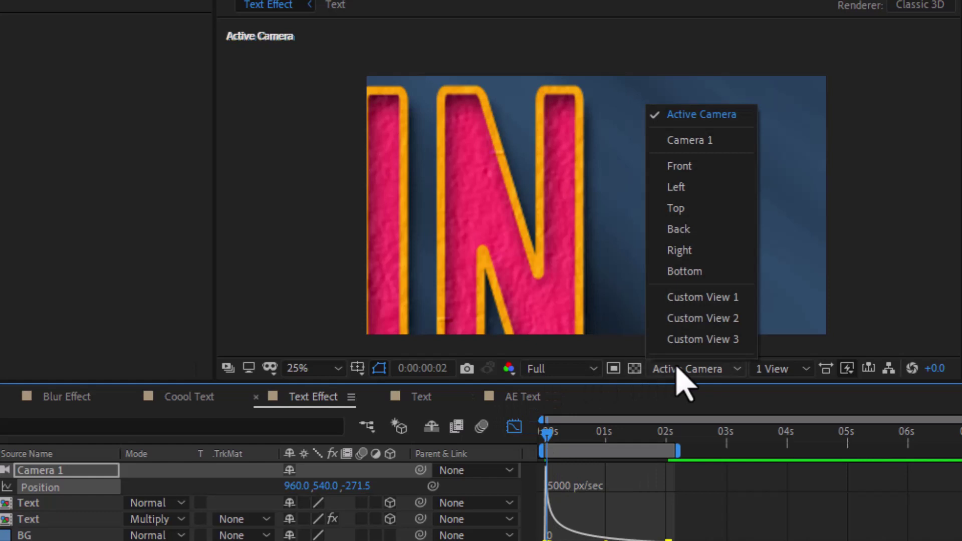
click(677, 210)
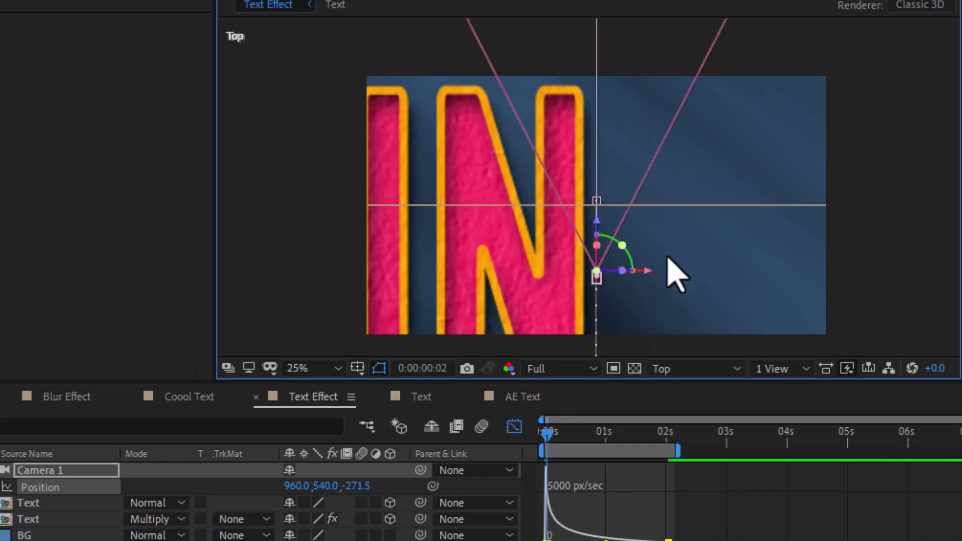
scroll(614, 235, up, 3)
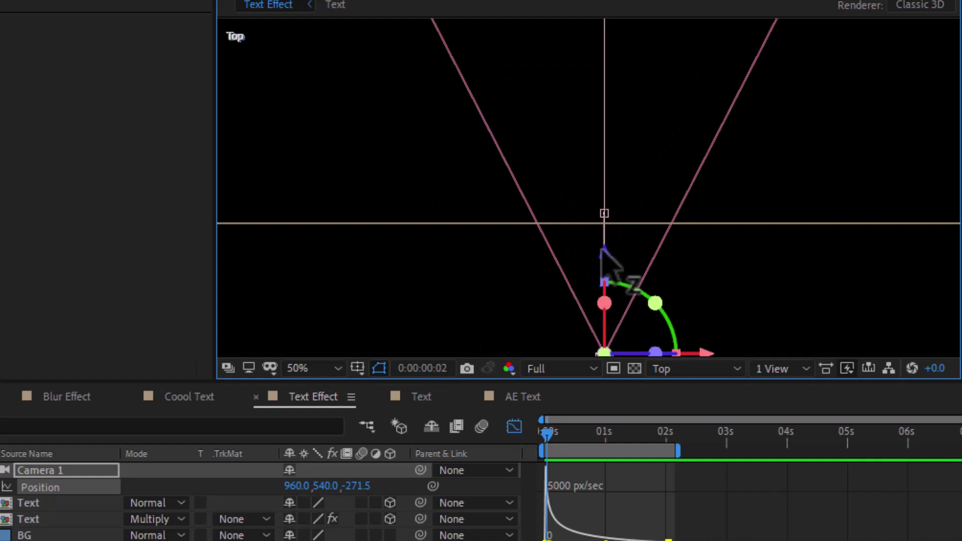
drag(604, 249, 604, 118)
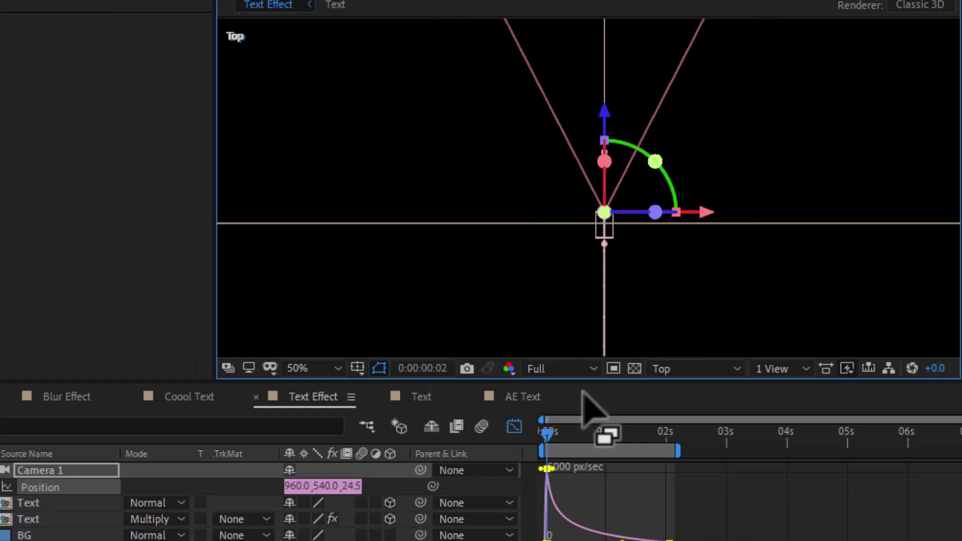
click(662, 373)
click(652, 114)
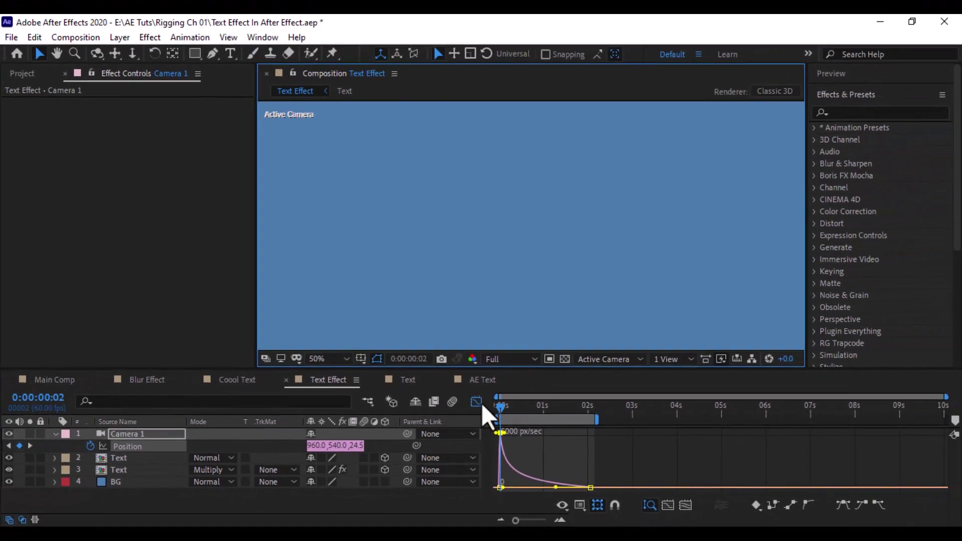
- Fit the composition view up to 100% and switch the timeline from the speed graph back to the layer bars
click(323, 359)
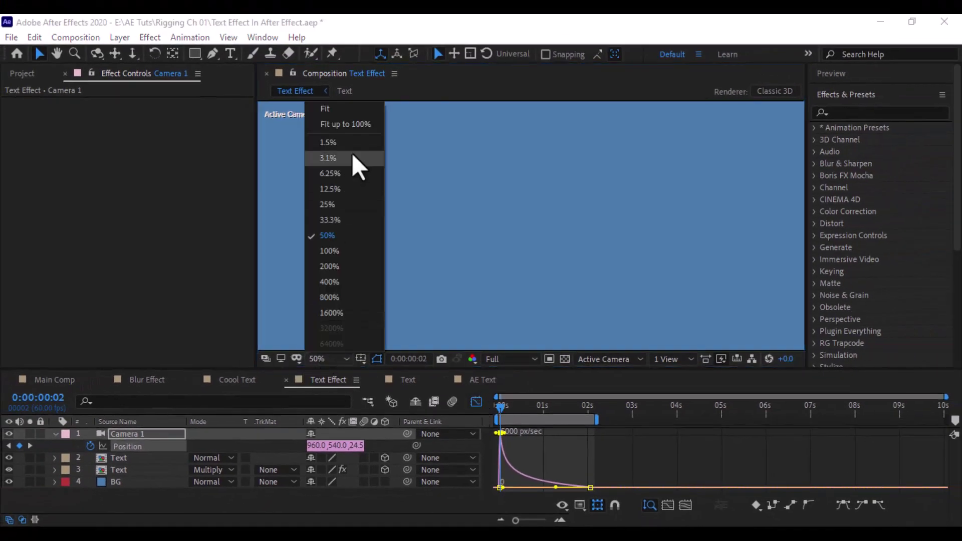
click(356, 126)
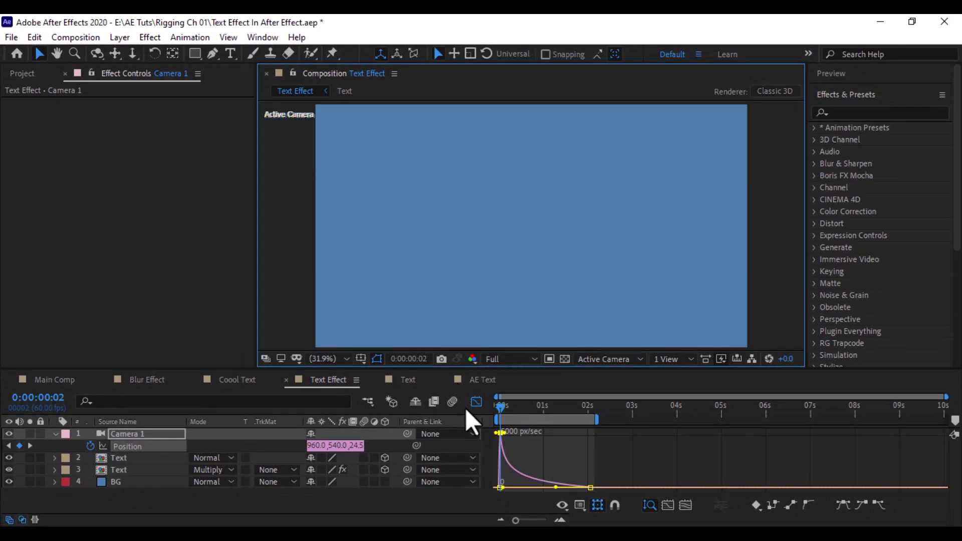
click(477, 399)
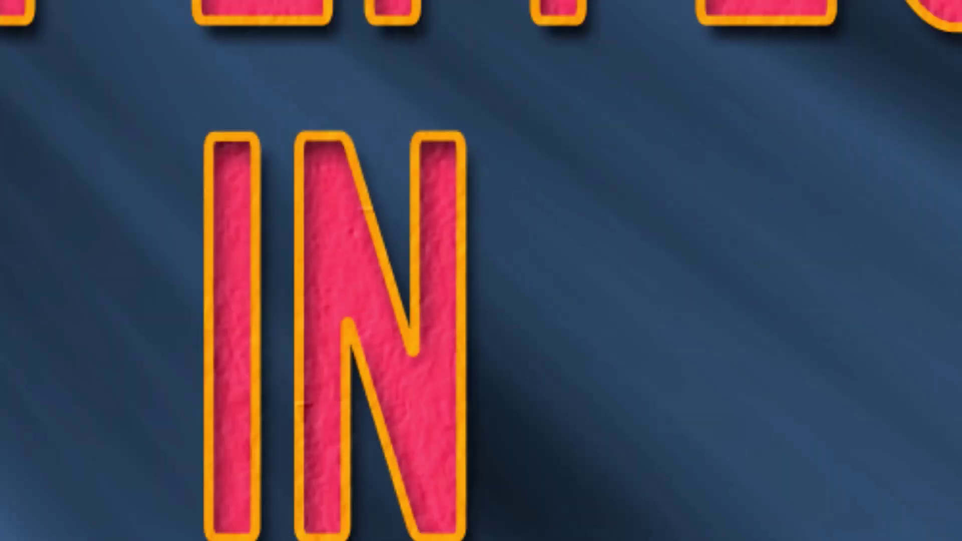